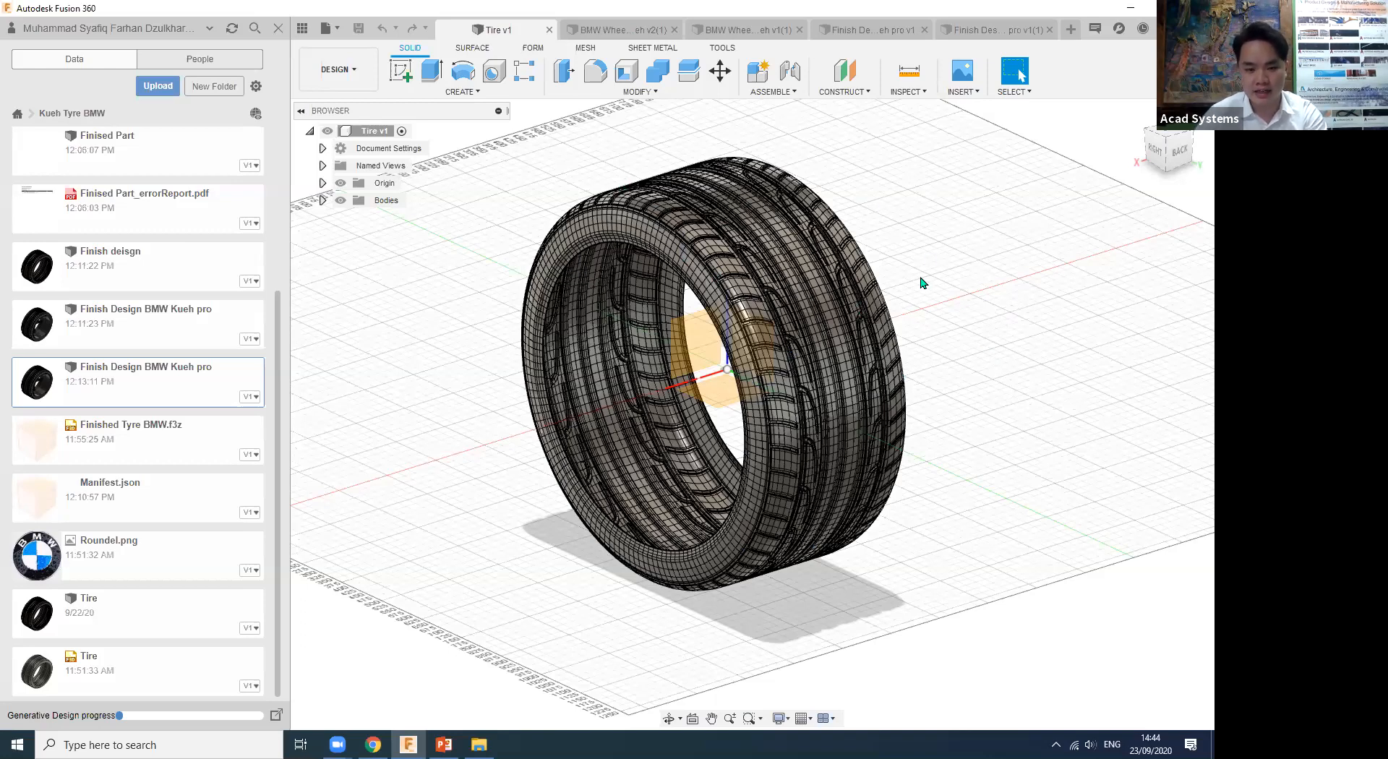
# Start a new sketch on the vertical origin plane parallel to the back view of the tire.
pyautogui.moveTo(1045, 224); pyautogui.dragTo(956, 244, button='middle')
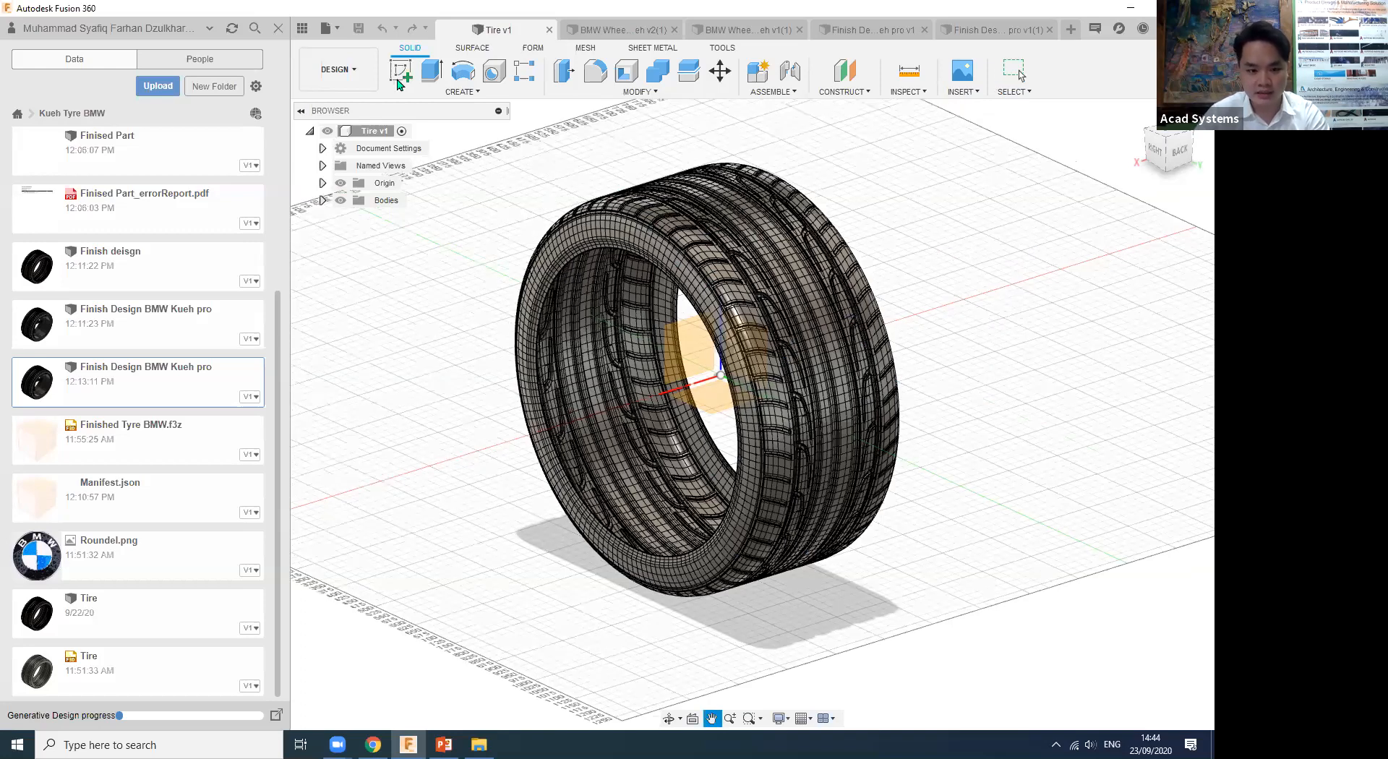
pyautogui.click(402, 73)
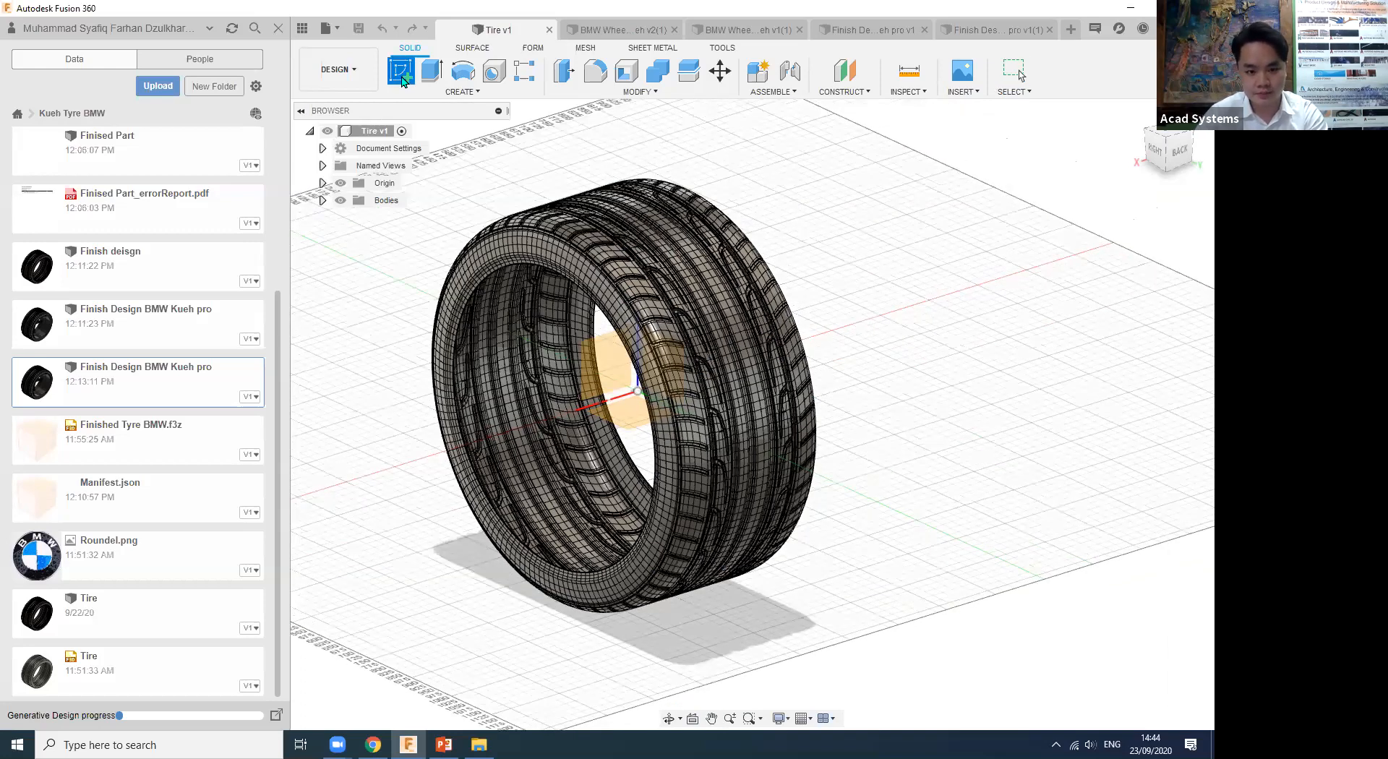
pyautogui.click(616, 376)
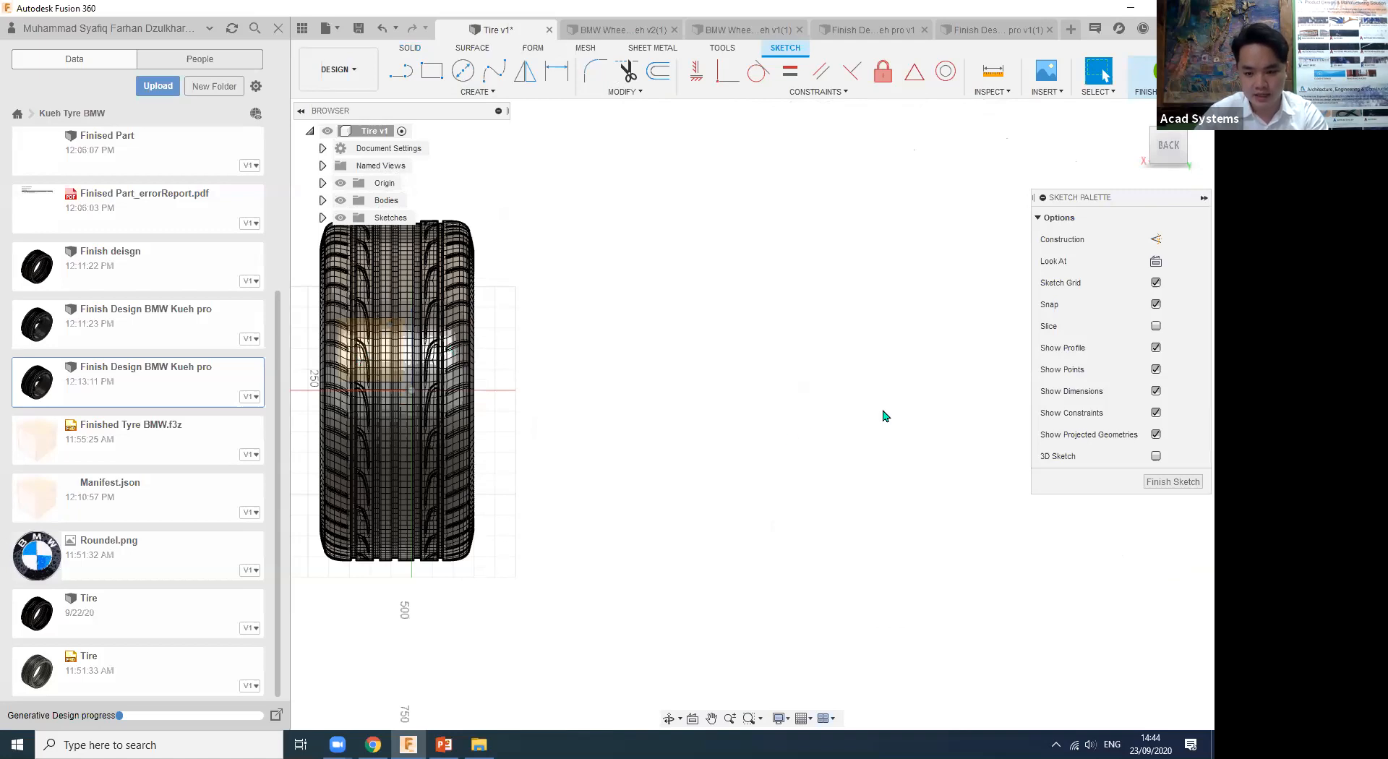
pyautogui.moveTo(489, 301)
pyautogui.mouseDown(button='middle')
pyautogui.moveTo(411, 113)
pyautogui.moveTo(754, 203)
pyautogui.moveTo(490, 110)
pyautogui.mouseUp(button='middle')
pyautogui.click(420, 49)
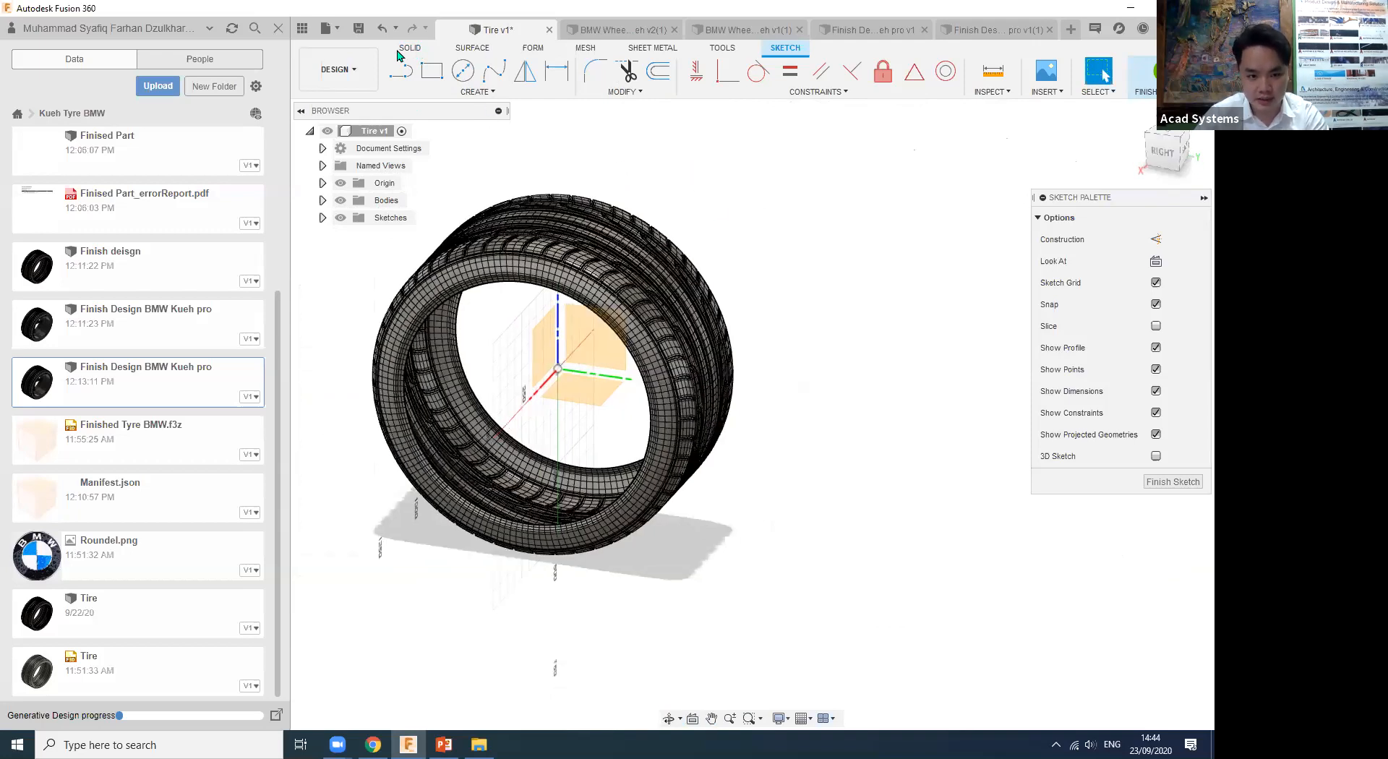
pyautogui.click(463, 92)
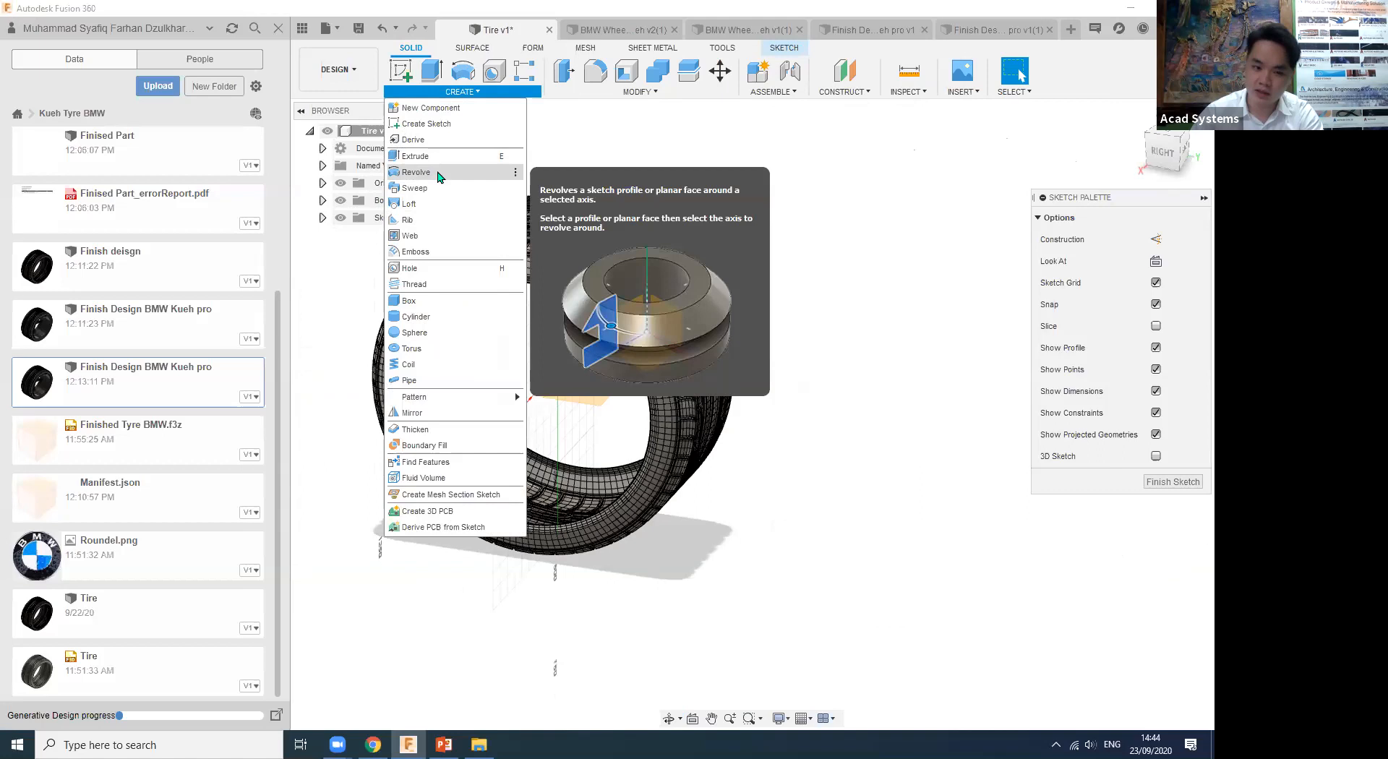
pyautogui.click(477, 91)
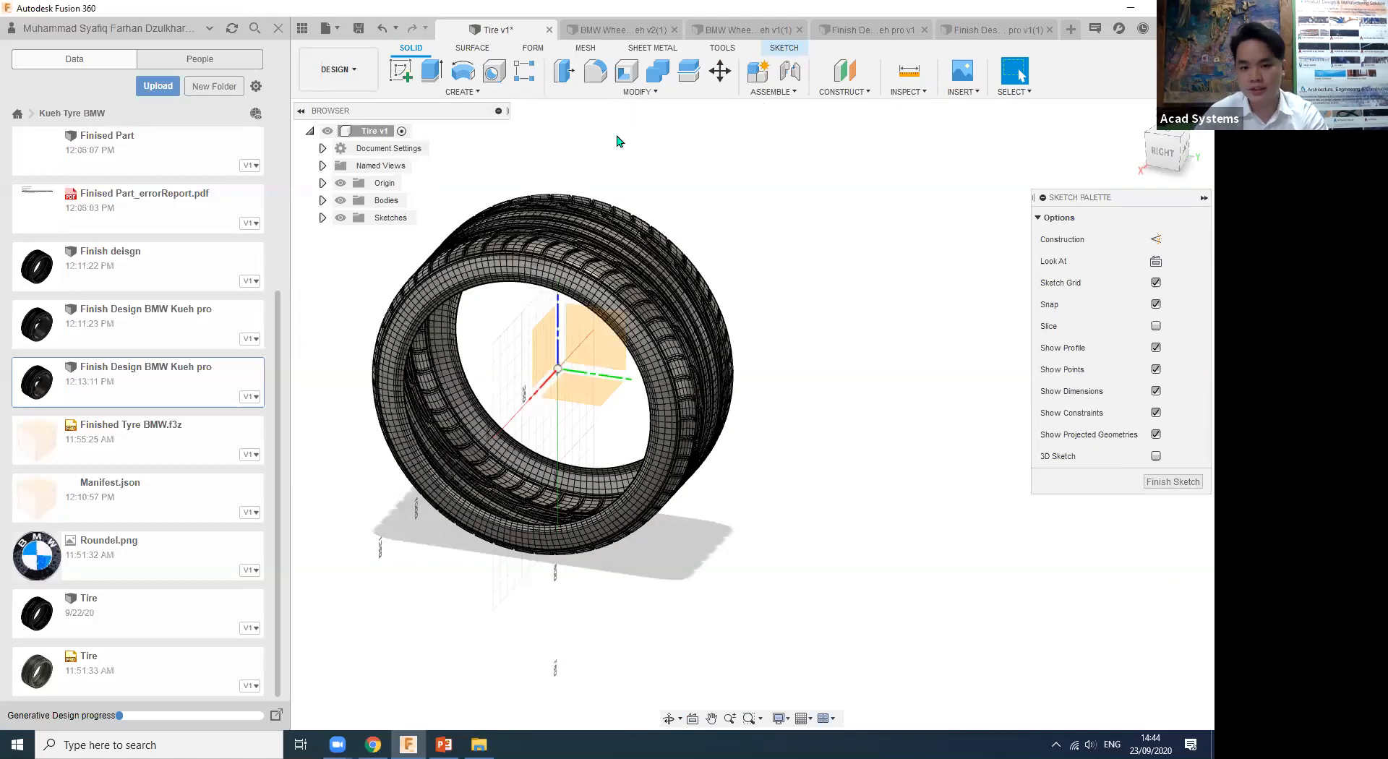
# Switch to the BMW wheel generative design document and examine the centre hub and outer rim preserve geometry from several sides.
pyautogui.click(611, 30)
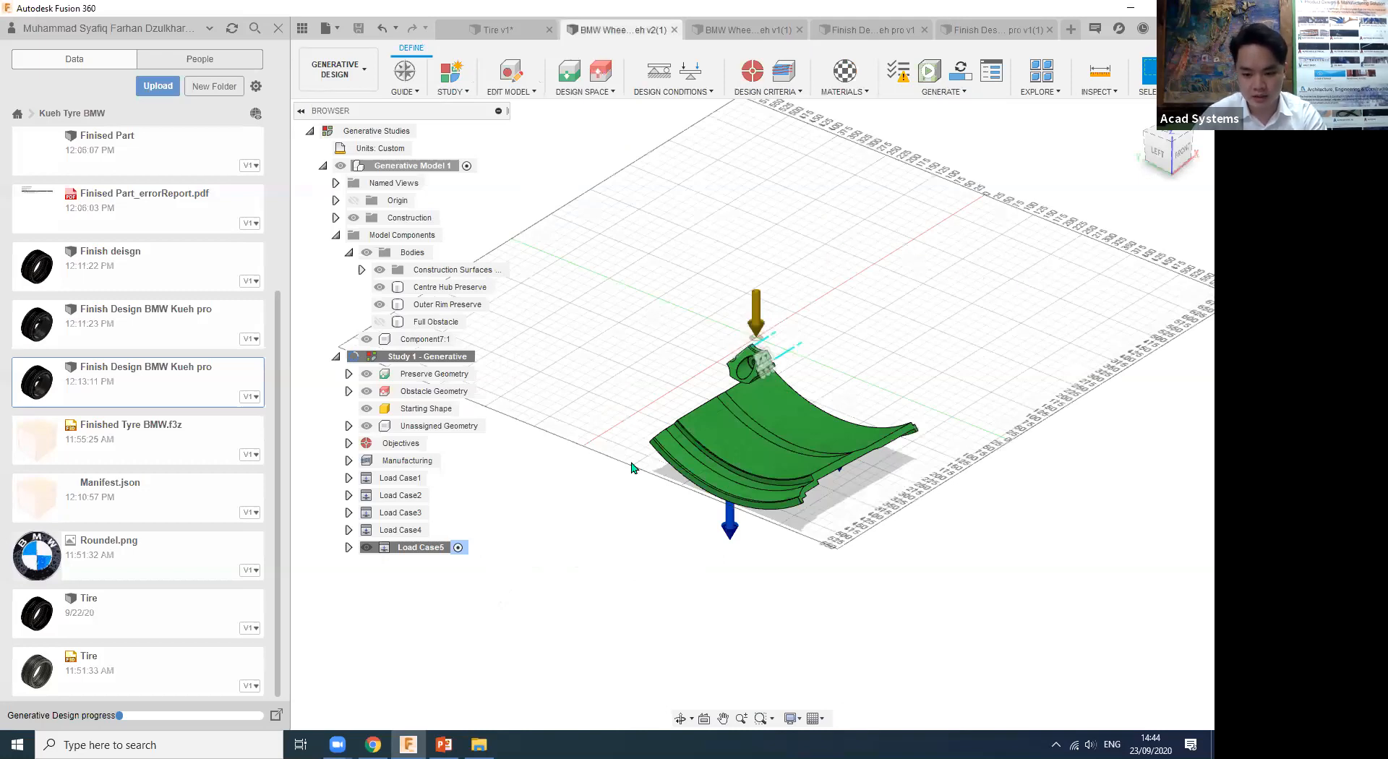
pyautogui.scroll(3, 716, 435)
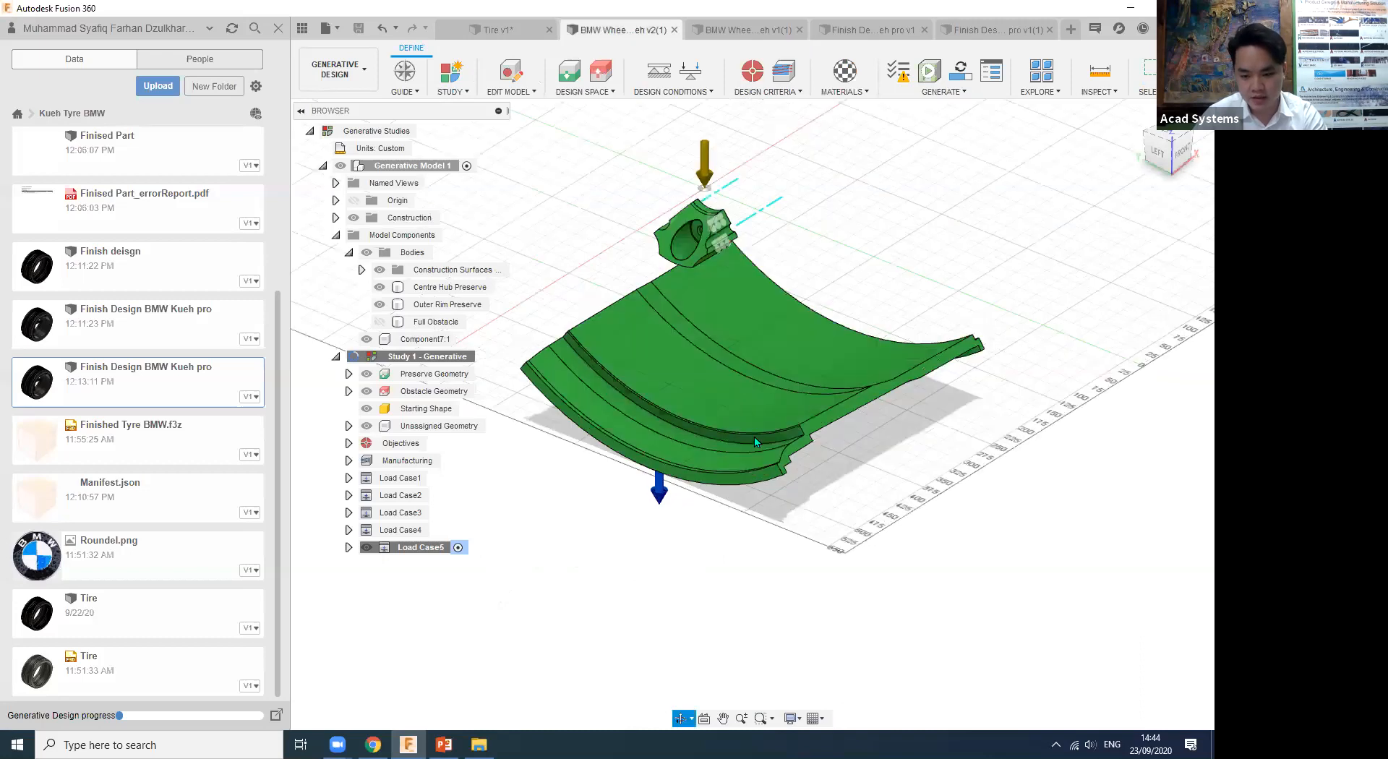
pyautogui.keyDown('shift'); pyautogui.moveTo(754, 436); pyautogui.dragTo(921, 430, button='middle'); pyautogui.keyUp('shift')
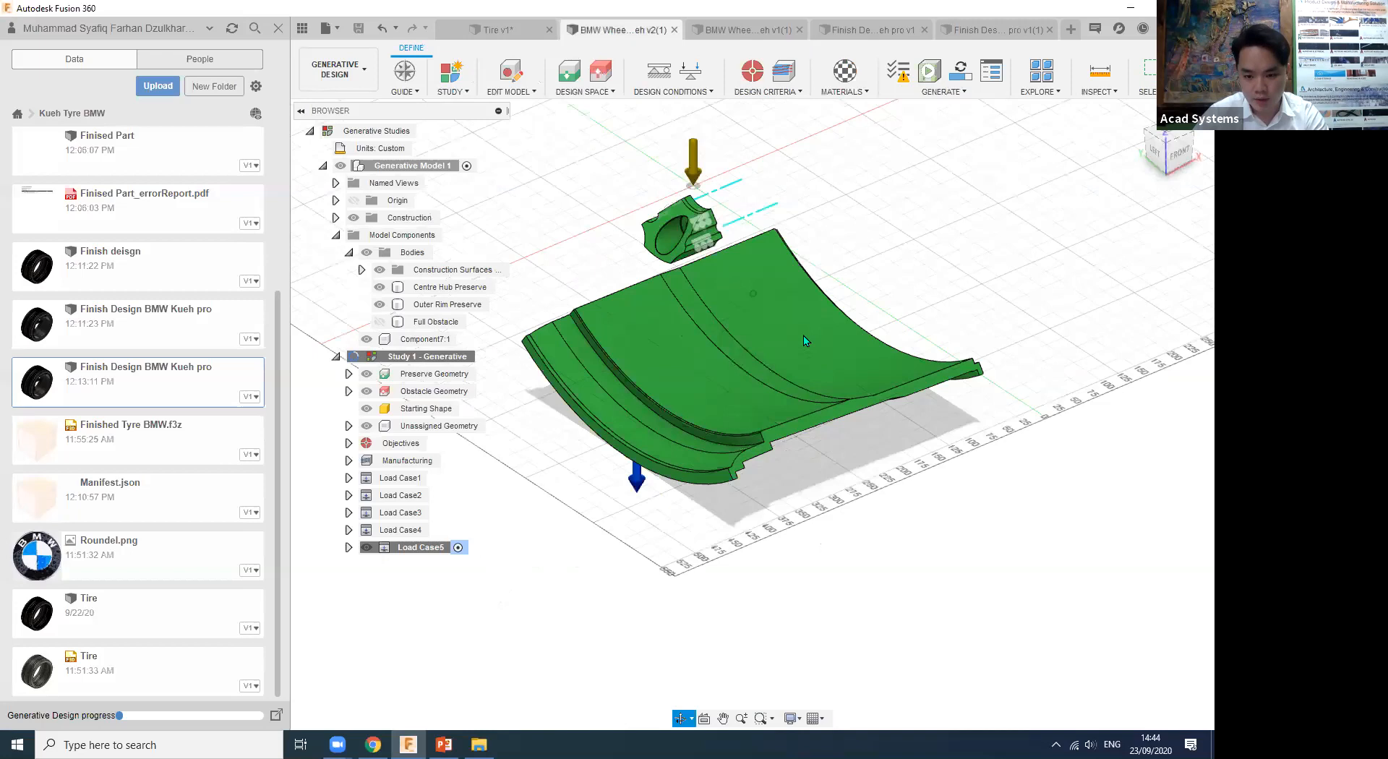
pyautogui.keyDown('shift'); pyautogui.moveTo(710, 380); pyautogui.dragTo(554, 407, button='middle'); pyautogui.keyUp('shift')
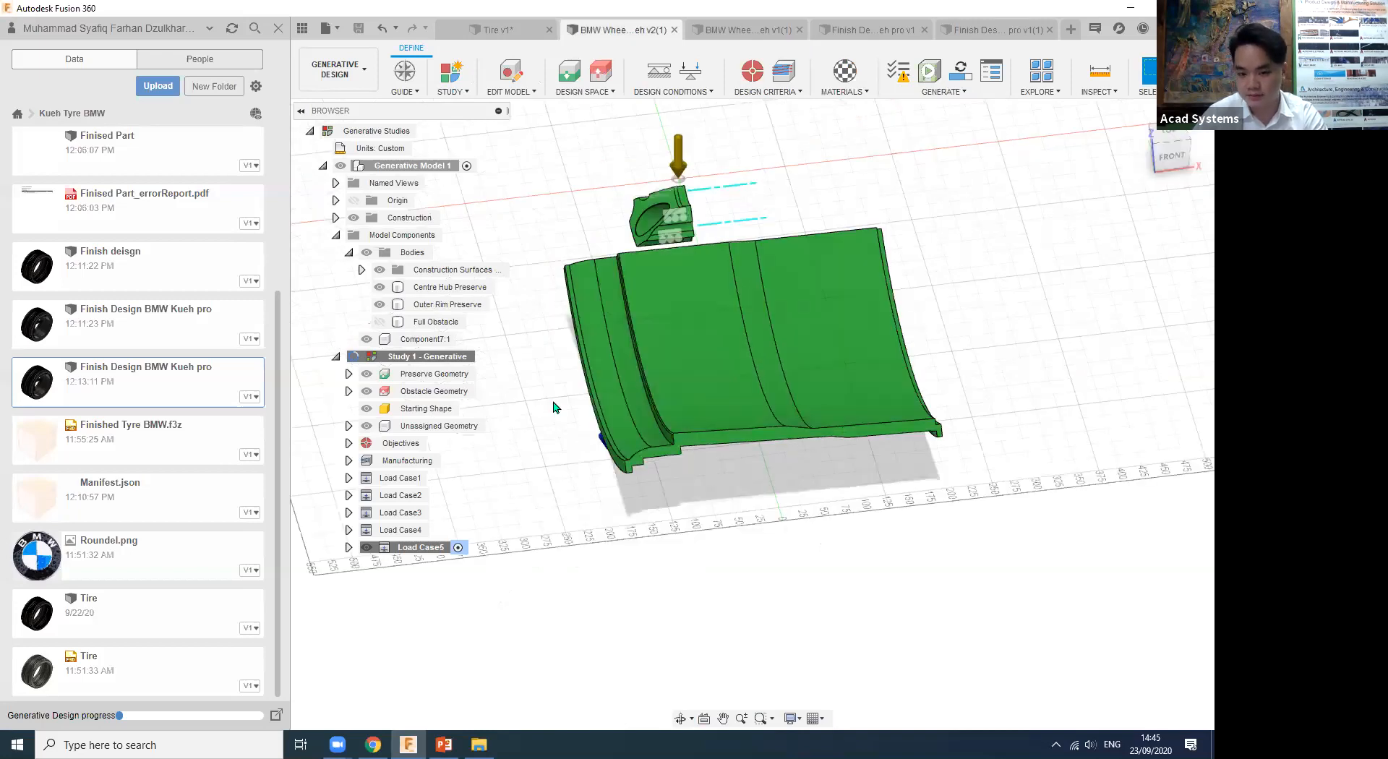
pyautogui.keyDown('shift'); pyautogui.moveTo(618, 196); pyautogui.dragTo(630, 179, button='middle'); pyautogui.keyUp('shift')
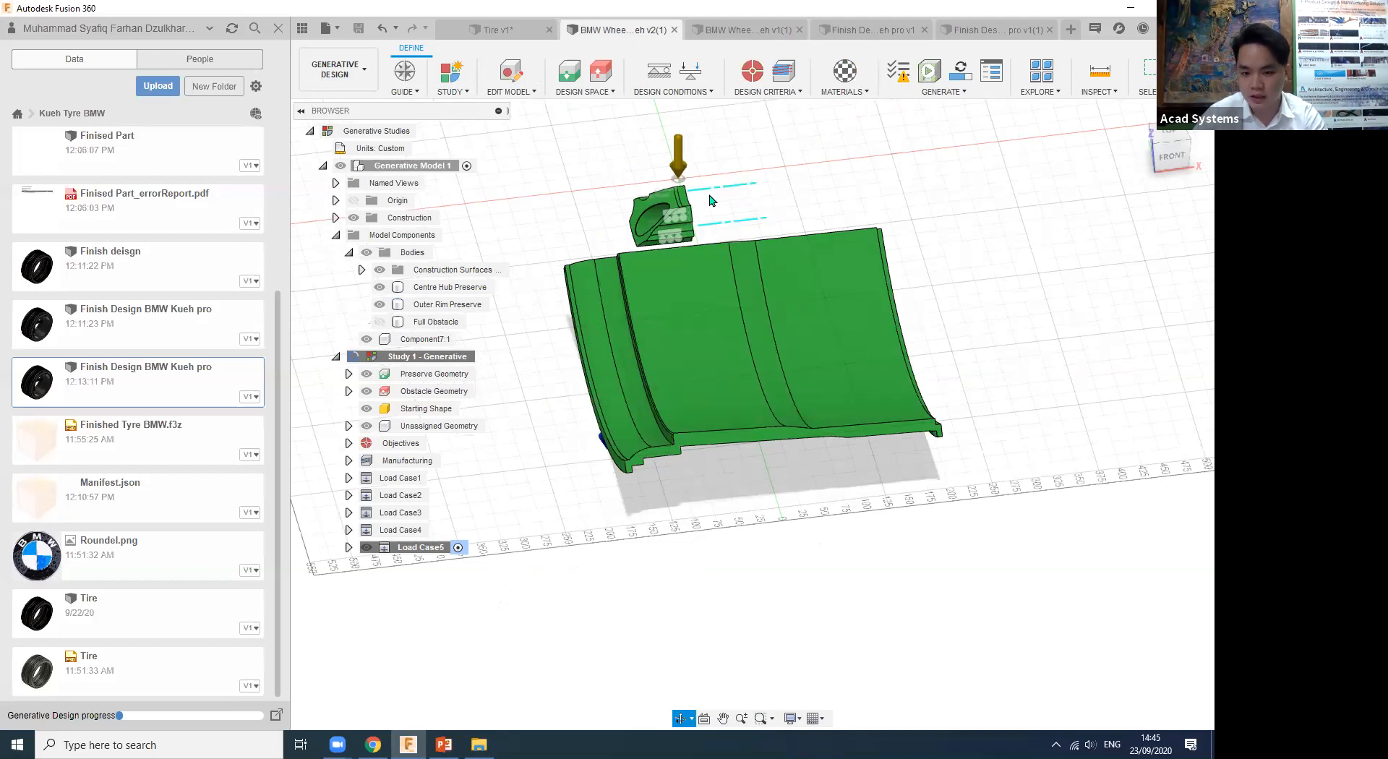
pyautogui.keyDown('shift'); pyautogui.moveTo(710, 200); pyautogui.dragTo(735, 193, button='middle'); pyautogui.keyUp('shift')
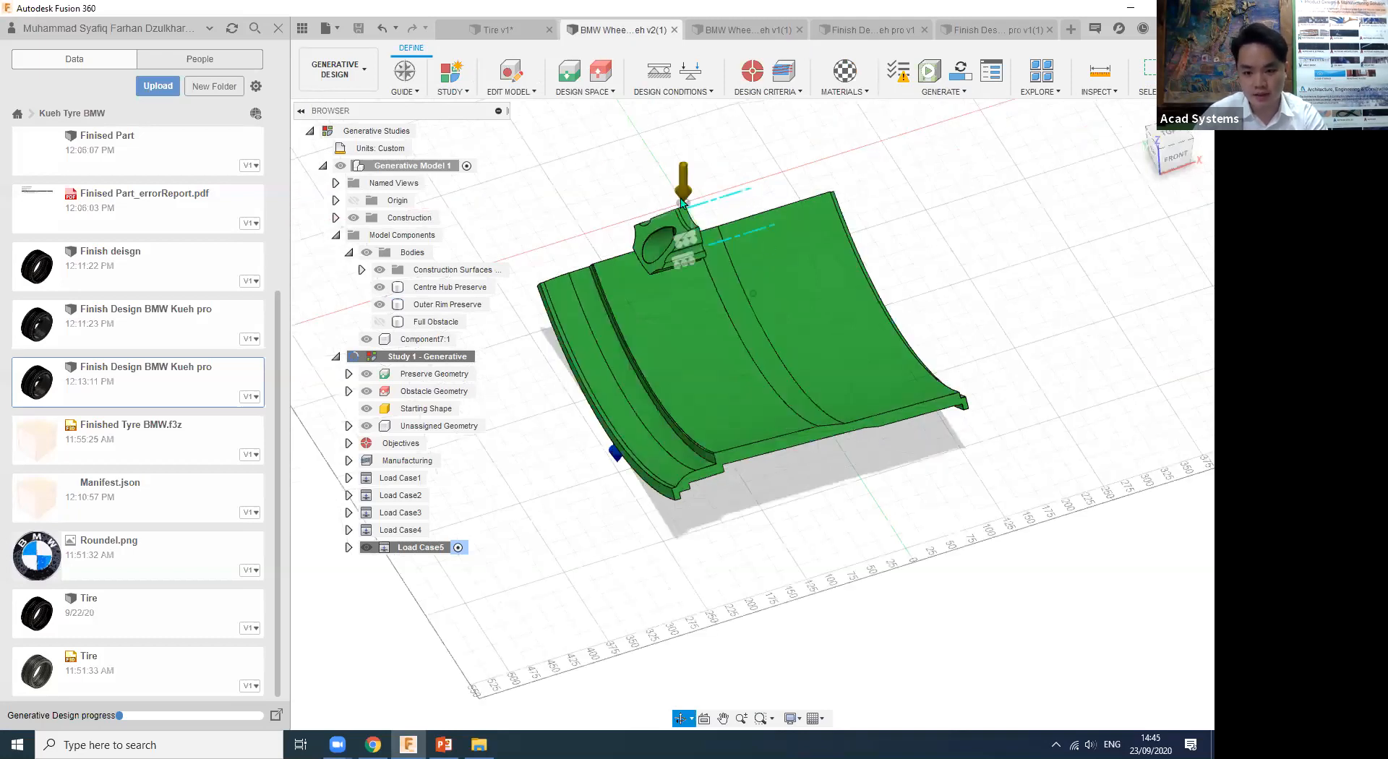
pyautogui.keyDown('shift'); pyautogui.moveTo(597, 181); pyautogui.dragTo(644, 186, button='middle'); pyautogui.keyUp('shift')
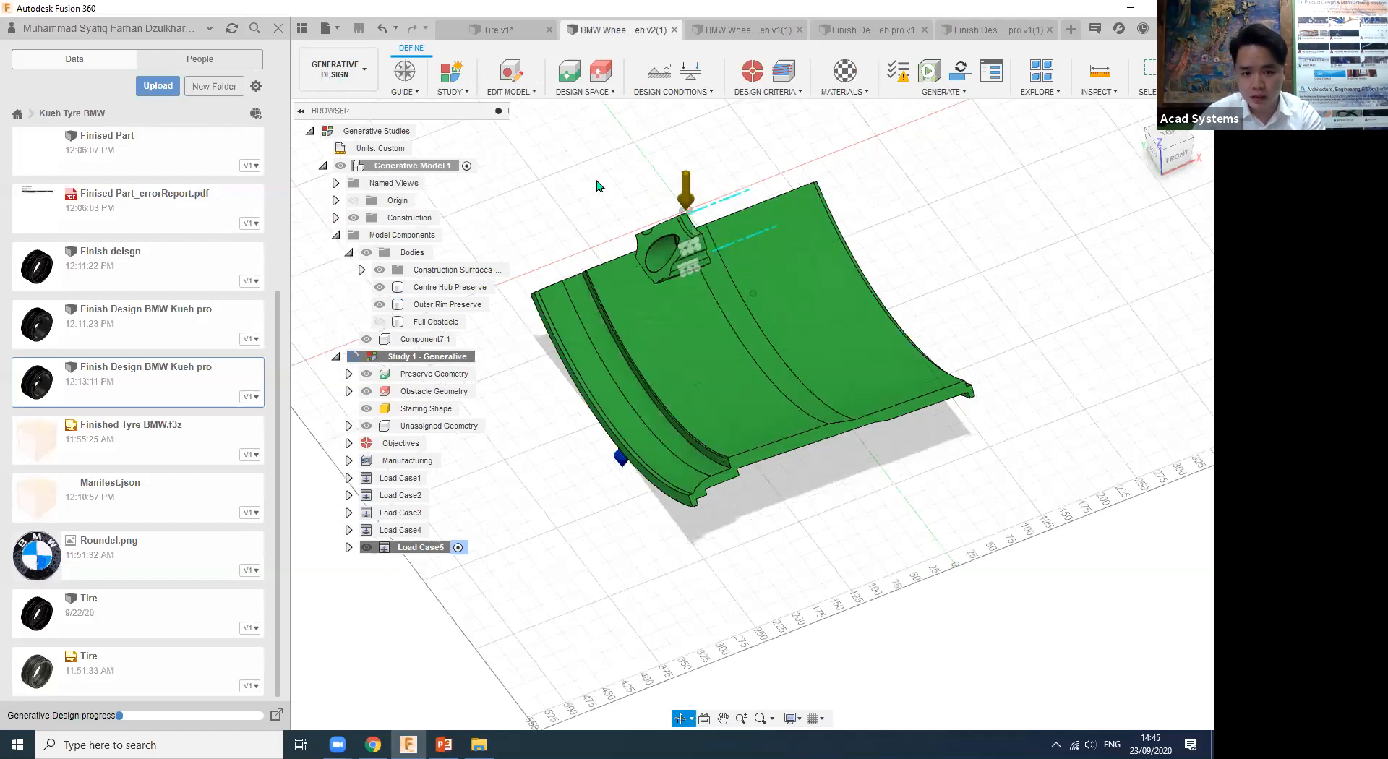
pyautogui.keyDown('shift'); pyautogui.moveTo(597, 186); pyautogui.dragTo(910, 183, button='middle'); pyautogui.keyUp('shift')
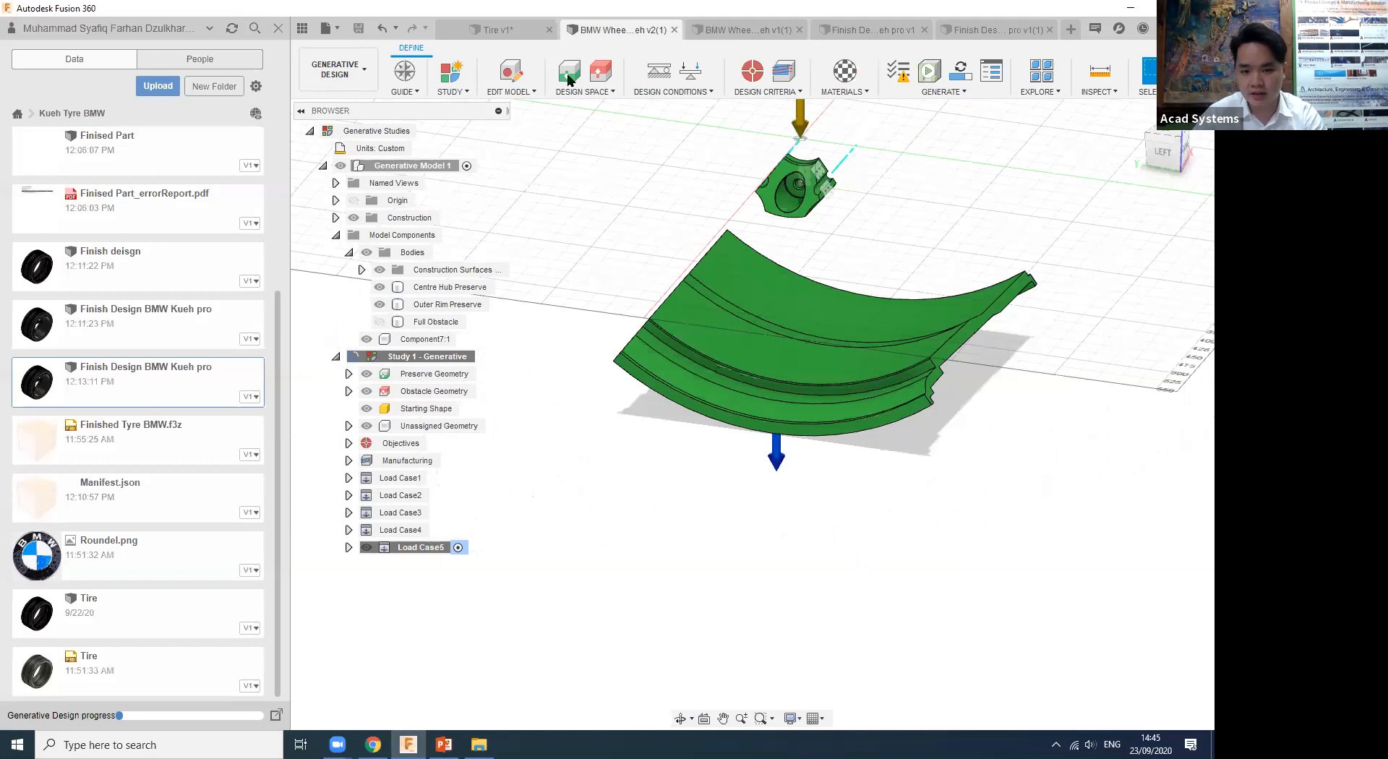
pyautogui.keyDown('shift'); pyautogui.moveTo(701, 217); pyautogui.dragTo(1048, 282, button='middle'); pyautogui.keyUp('shift')
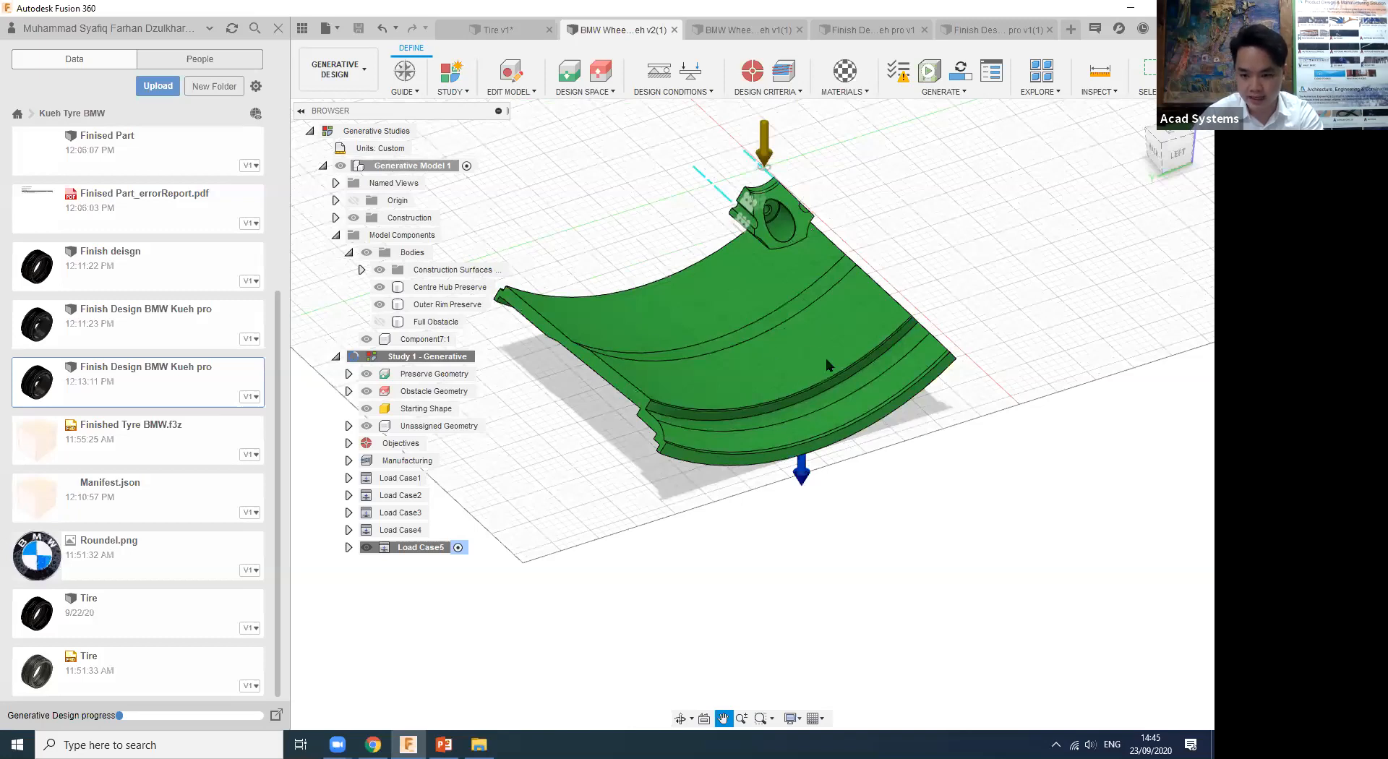
pyautogui.keyDown('shift'); pyautogui.moveTo(736, 333); pyautogui.dragTo(727, 260, button='middle'); pyautogui.keyUp('shift')
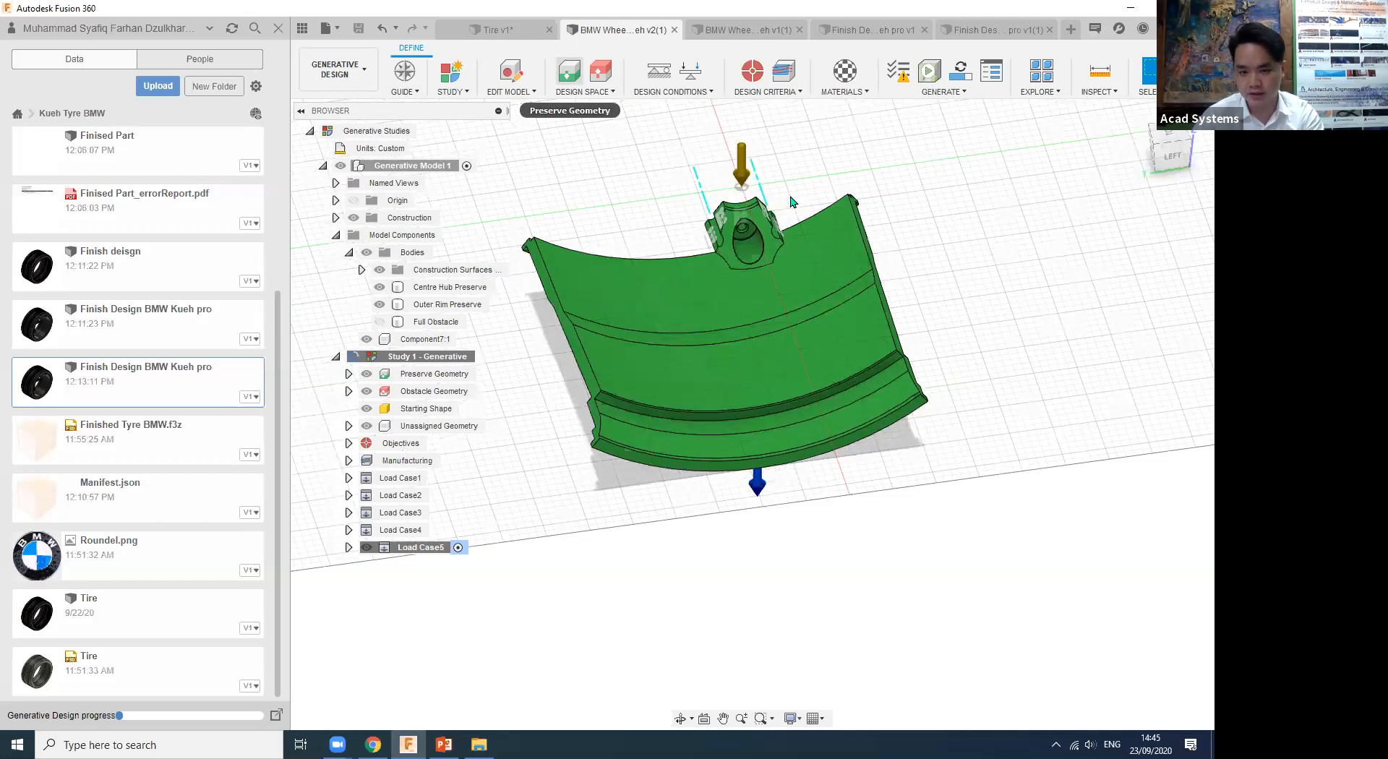
pyautogui.moveTo(1034, 239)
pyautogui.keyDown('shift'); pyautogui.mouseDown(button='middle')
pyautogui.moveTo(1066, 258)
pyautogui.moveTo(1100, 250)
pyautogui.moveTo(1035, 217)
pyautogui.moveTo(1033, 230)
pyautogui.mouseUp(button='middle'); pyautogui.keyUp('shift')
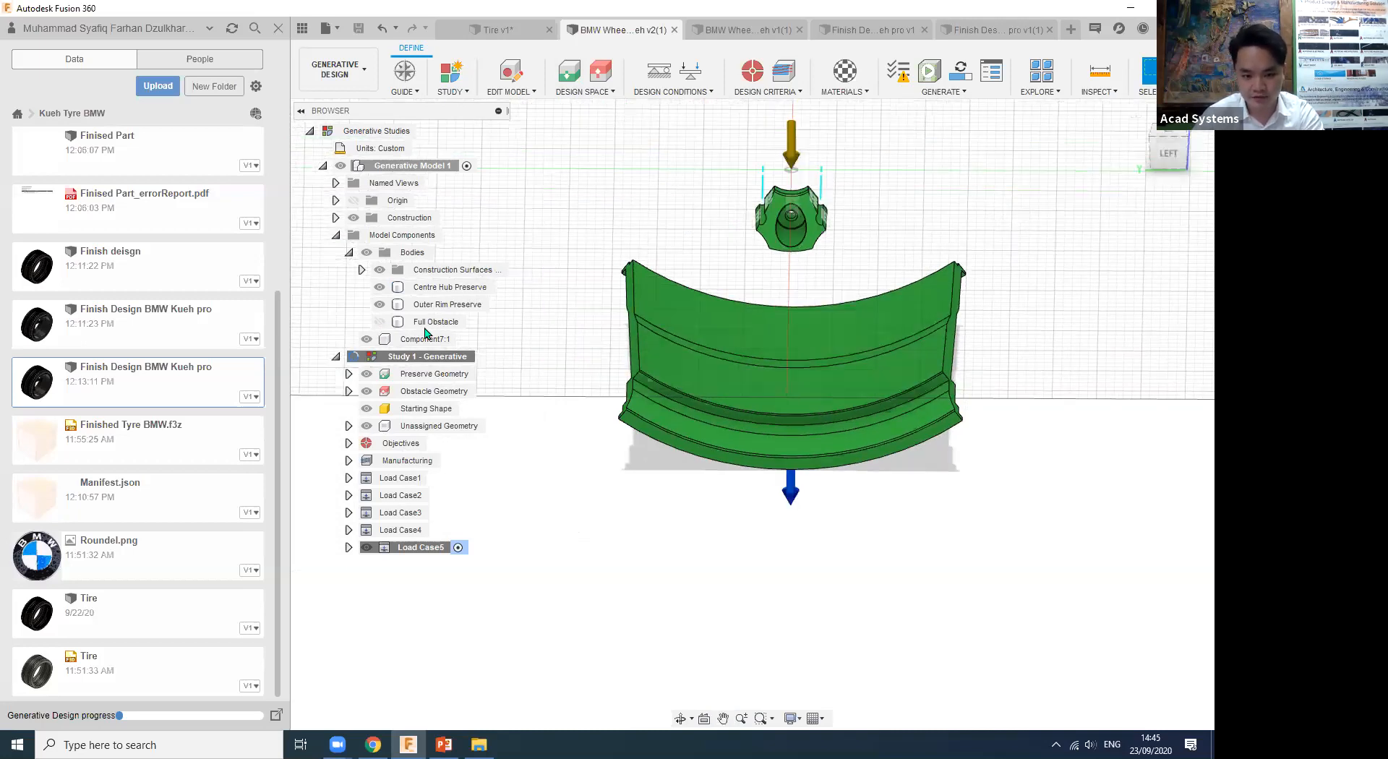
# Show the Full Obstacle body to examine the obstacle region around the hub and rim preserves, and hide it again.
pyautogui.click(377, 323)
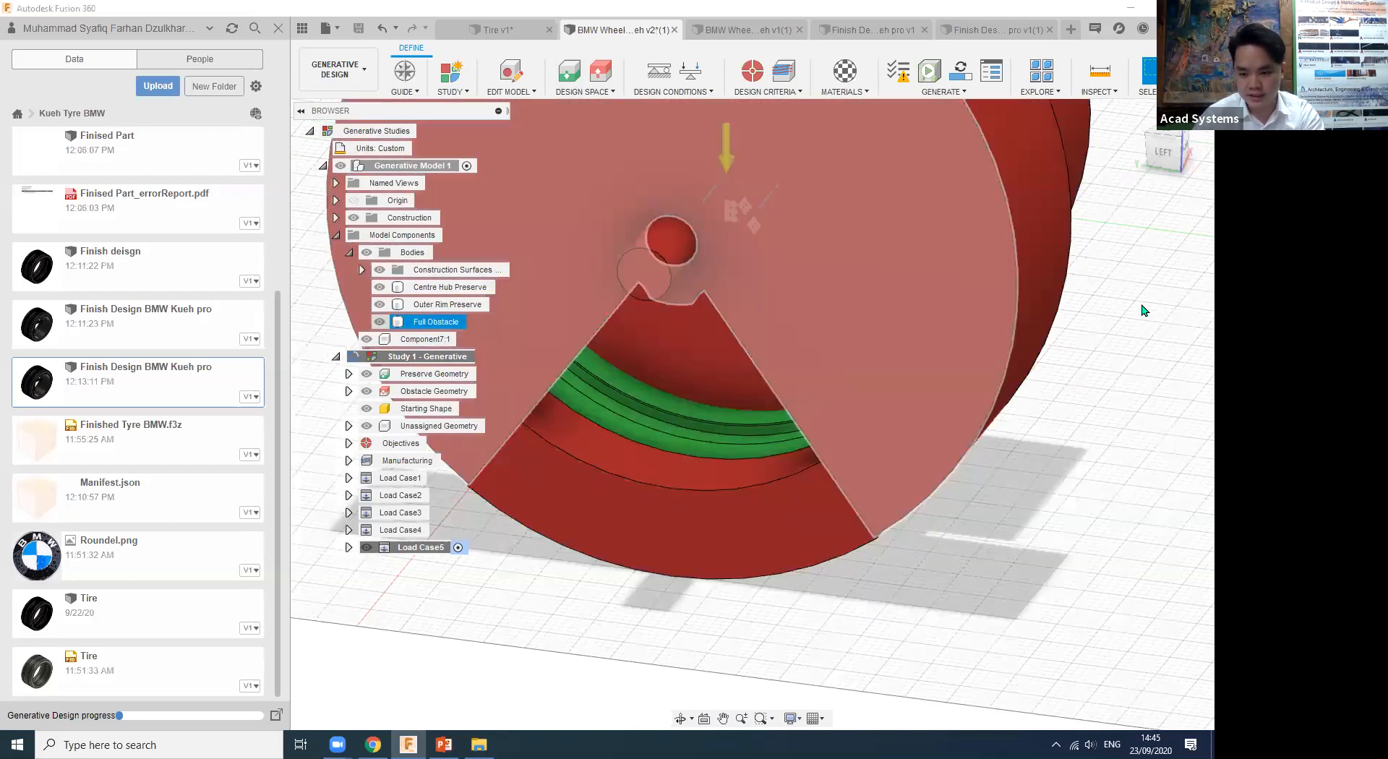
pyautogui.click(1083, 311)
pyautogui.scroll(-1, 1084, 311)
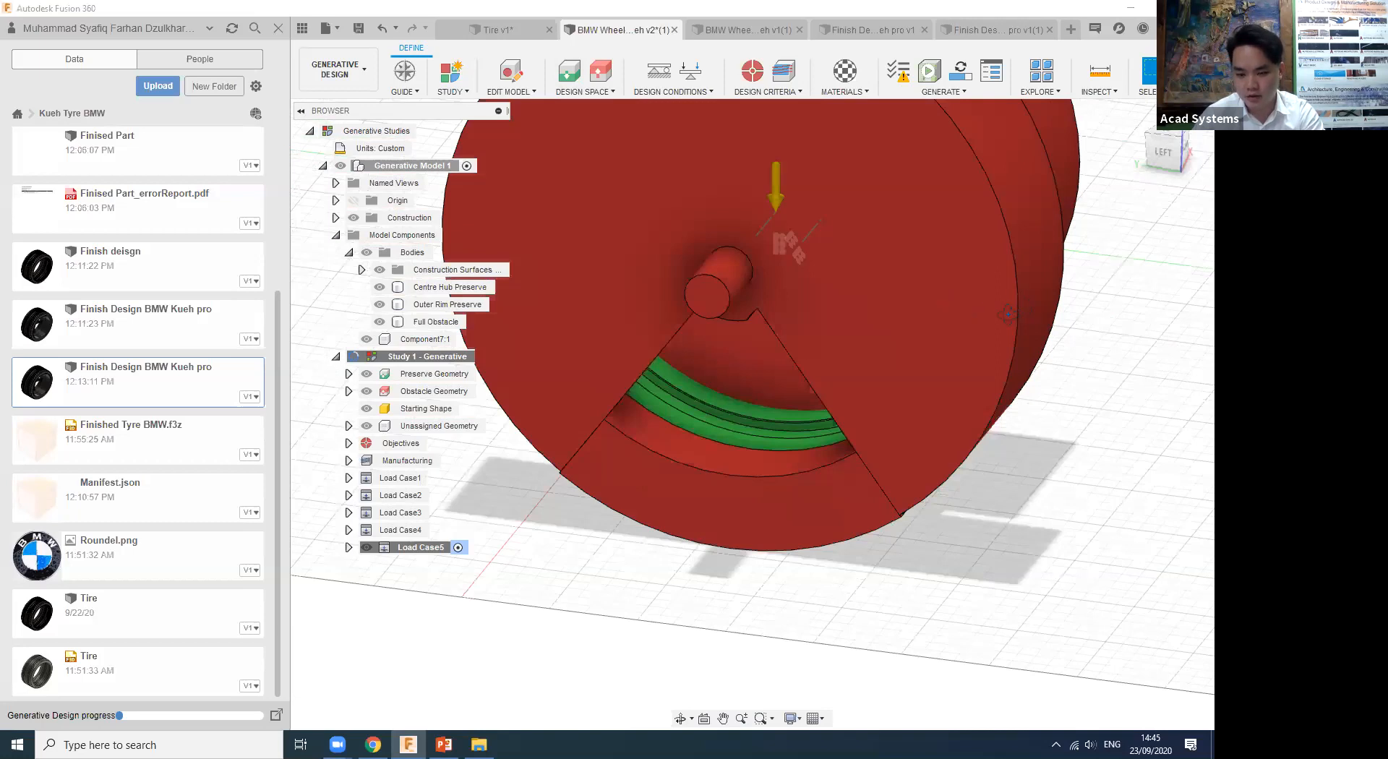
pyautogui.scroll(-2, 1008, 313)
pyautogui.keyDown('shift'); pyautogui.moveTo(1058, 268); pyautogui.dragTo(886, 346, button='middle'); pyautogui.keyUp('shift')
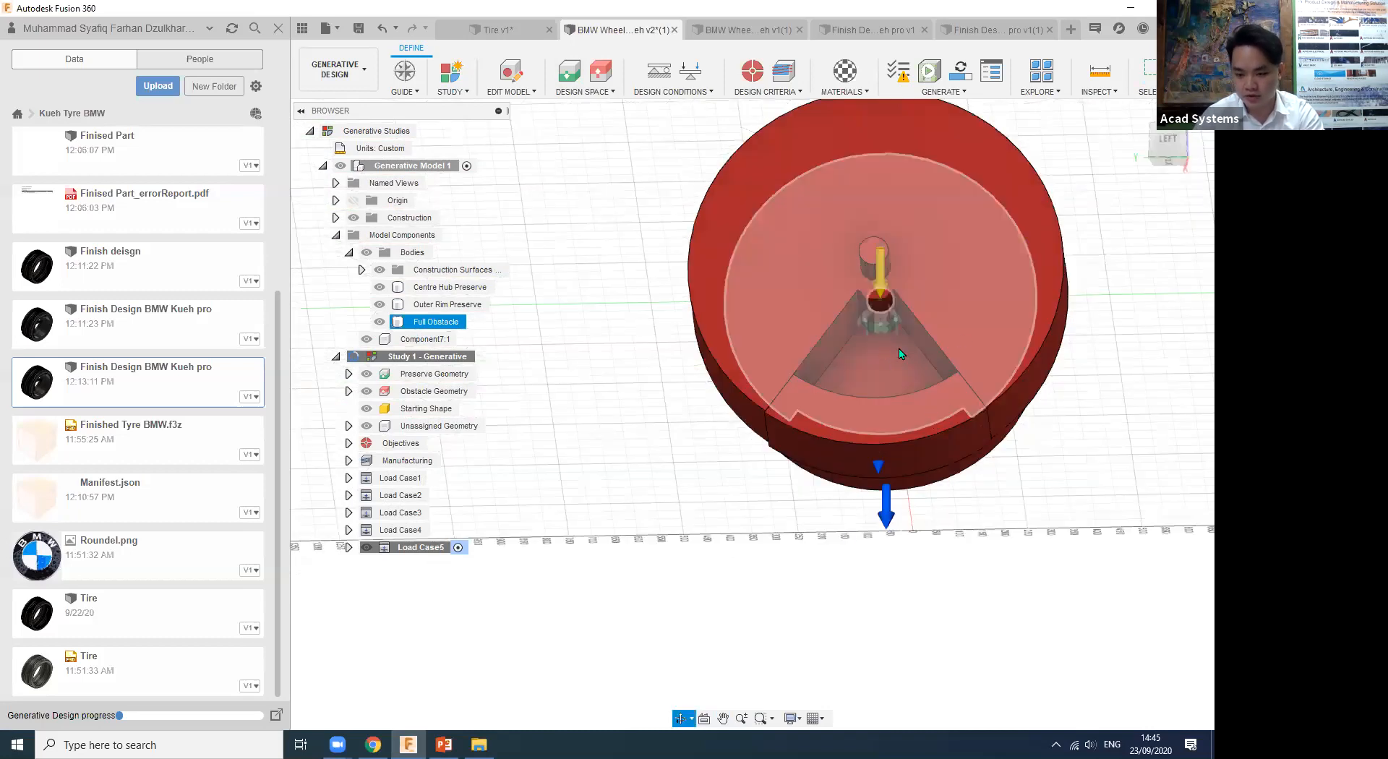
pyautogui.scroll(2, 899, 353)
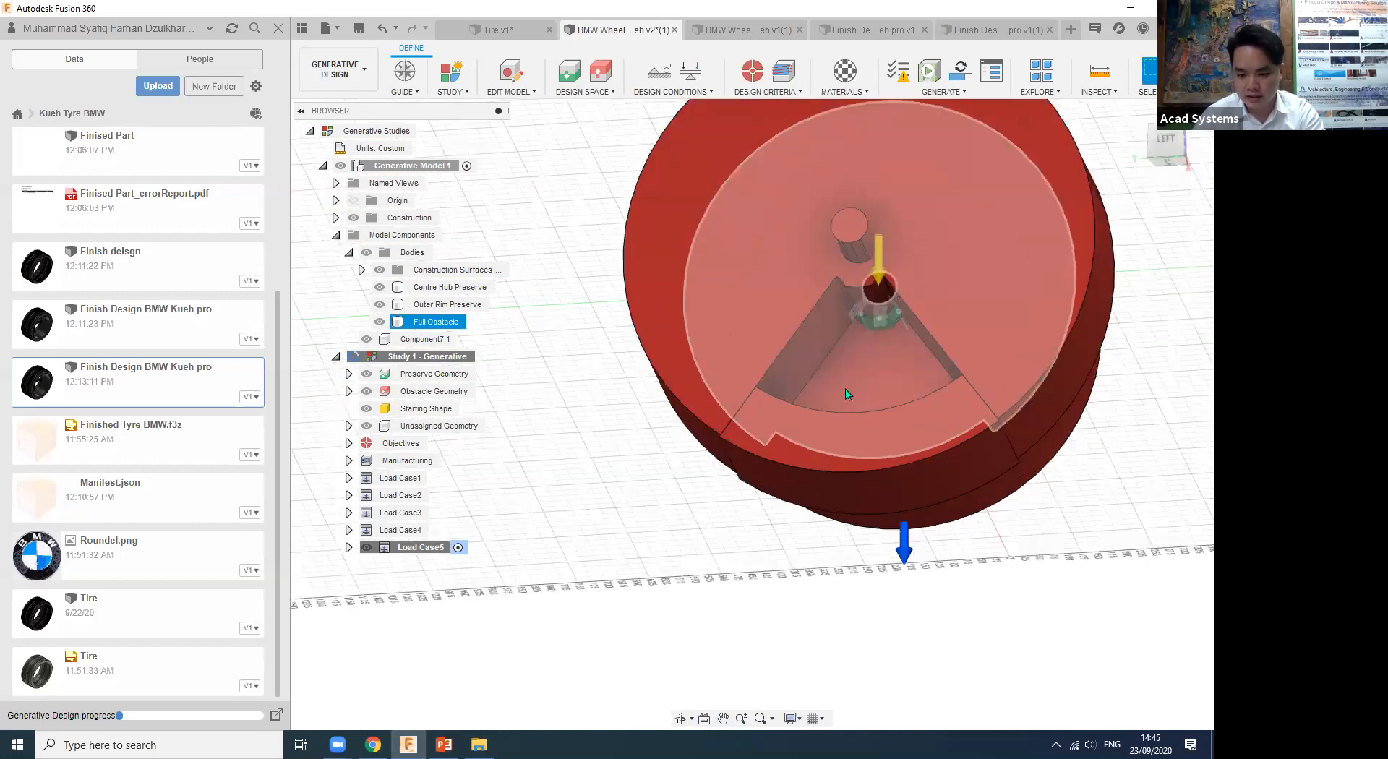
pyautogui.scroll(2, 751, 412)
pyautogui.keyDown('shift'); pyautogui.moveTo(820, 491); pyautogui.dragTo(888, 235, button='middle'); pyautogui.keyUp('shift')
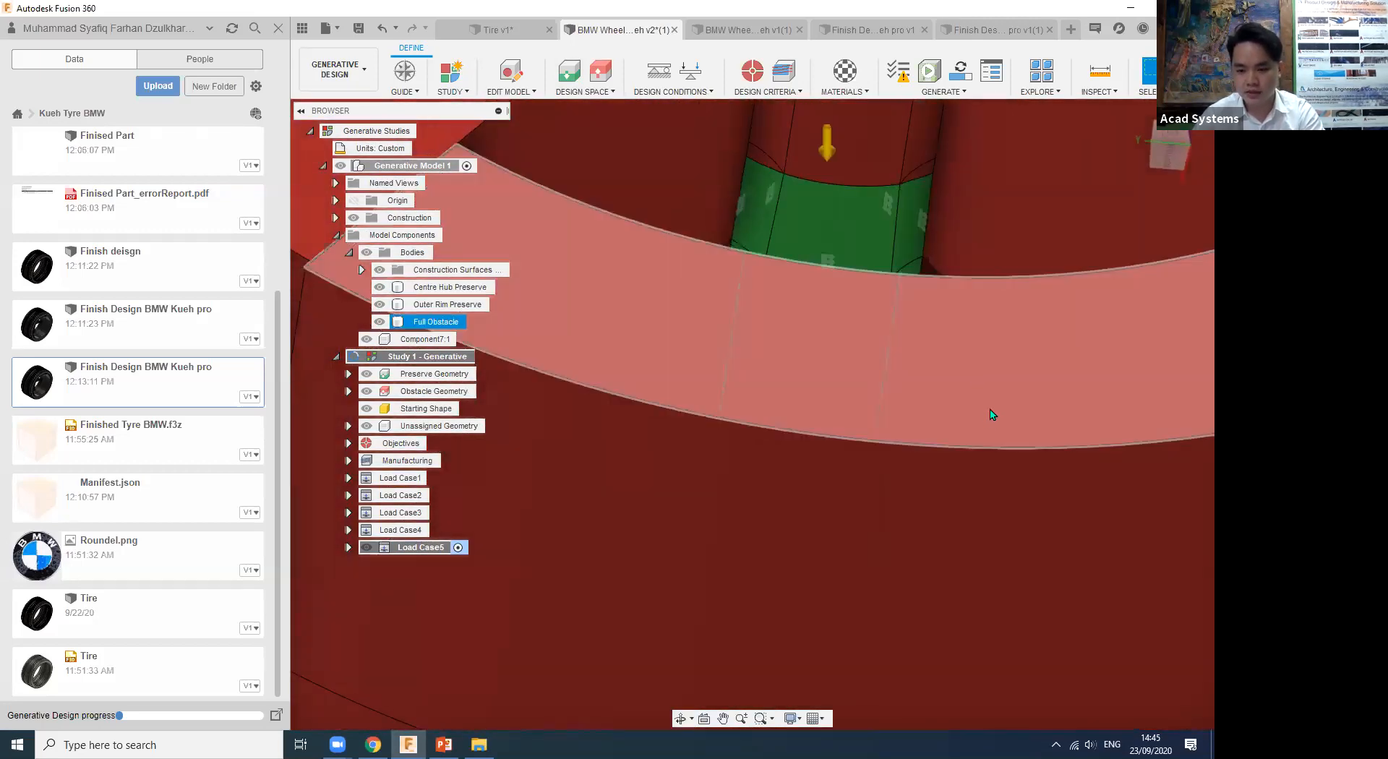
pyautogui.scroll(-3, 1107, 330)
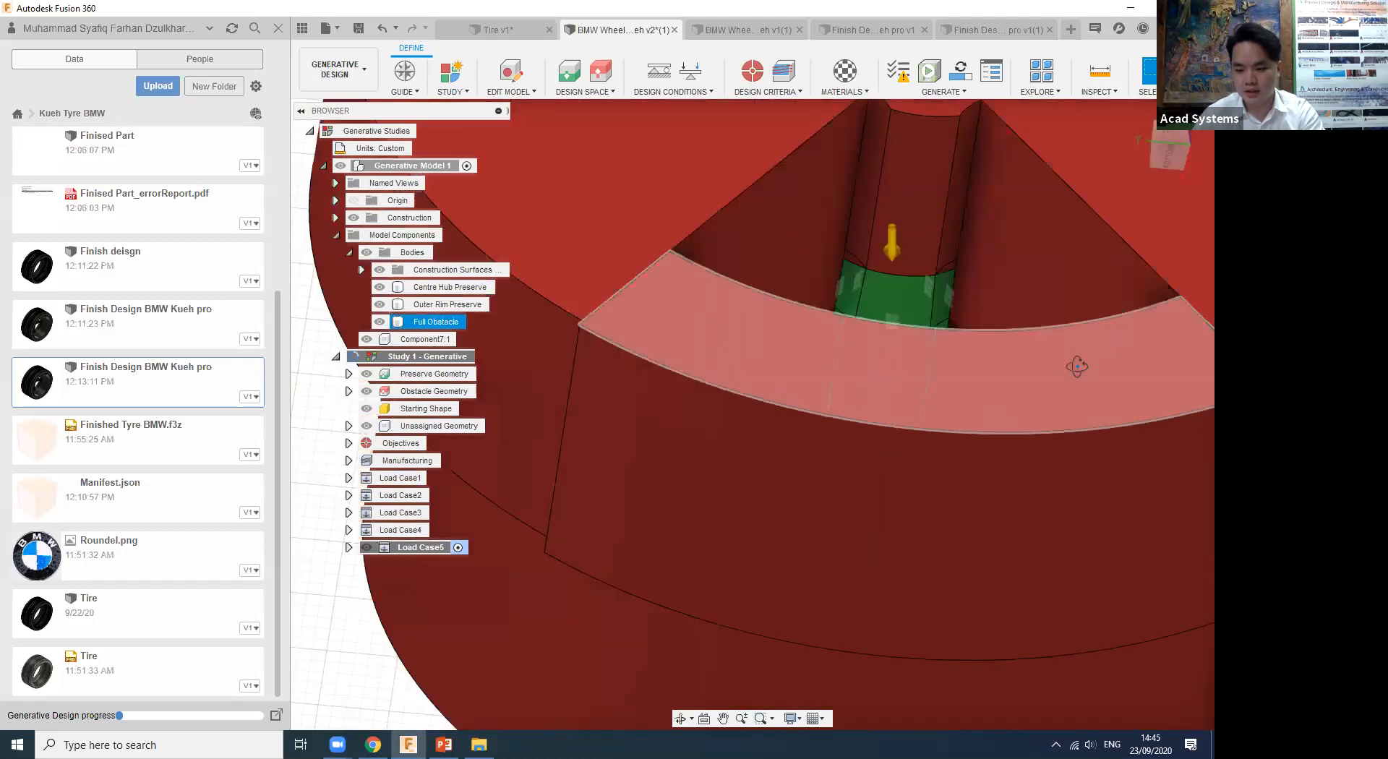
pyautogui.scroll(-3, 1080, 372)
pyautogui.keyDown('shift'); pyautogui.moveTo(1097, 378); pyautogui.dragTo(812, 439, button='middle'); pyautogui.keyUp('shift')
pyautogui.keyDown('shift'); pyautogui.moveTo(1026, 360); pyautogui.dragTo(978, 401, button='middle'); pyautogui.keyUp('shift')
pyautogui.press('Escape')
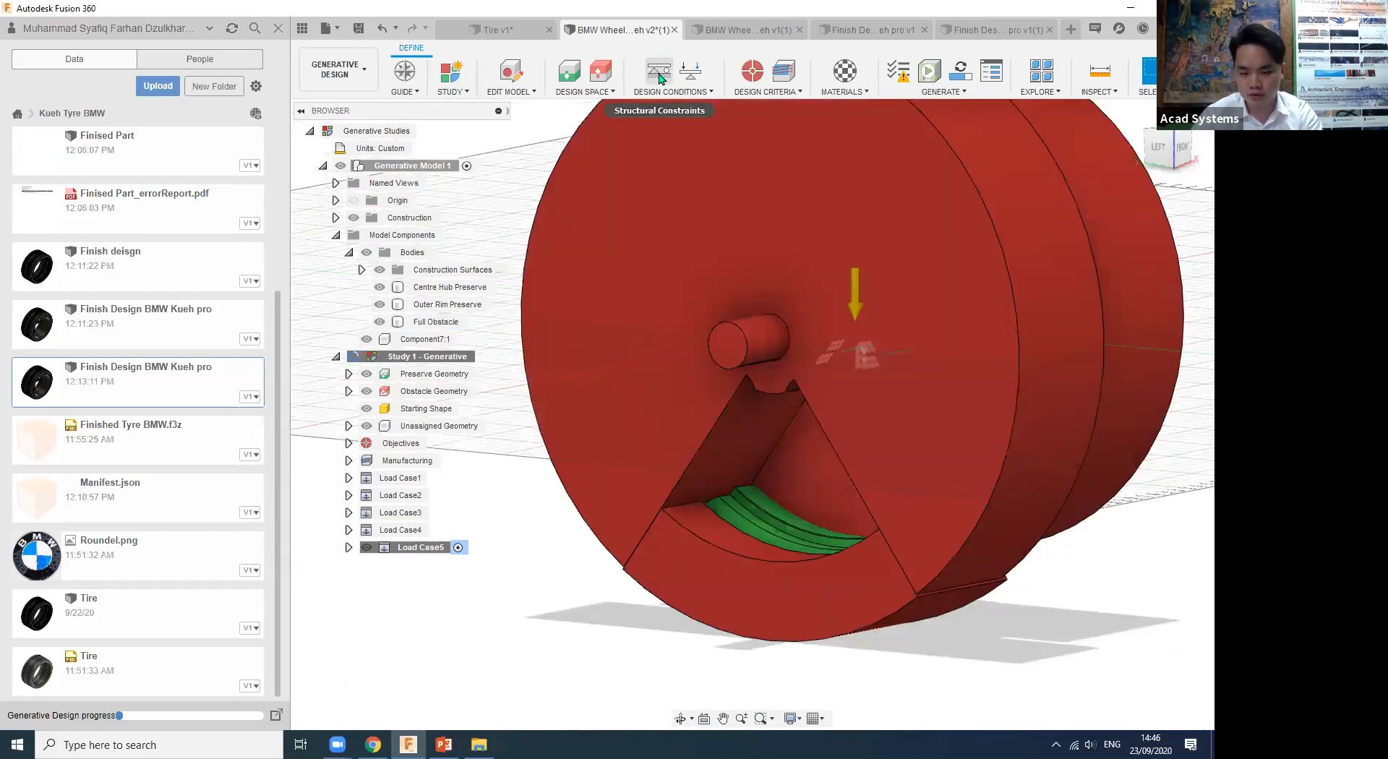
pyautogui.click(645, 121)
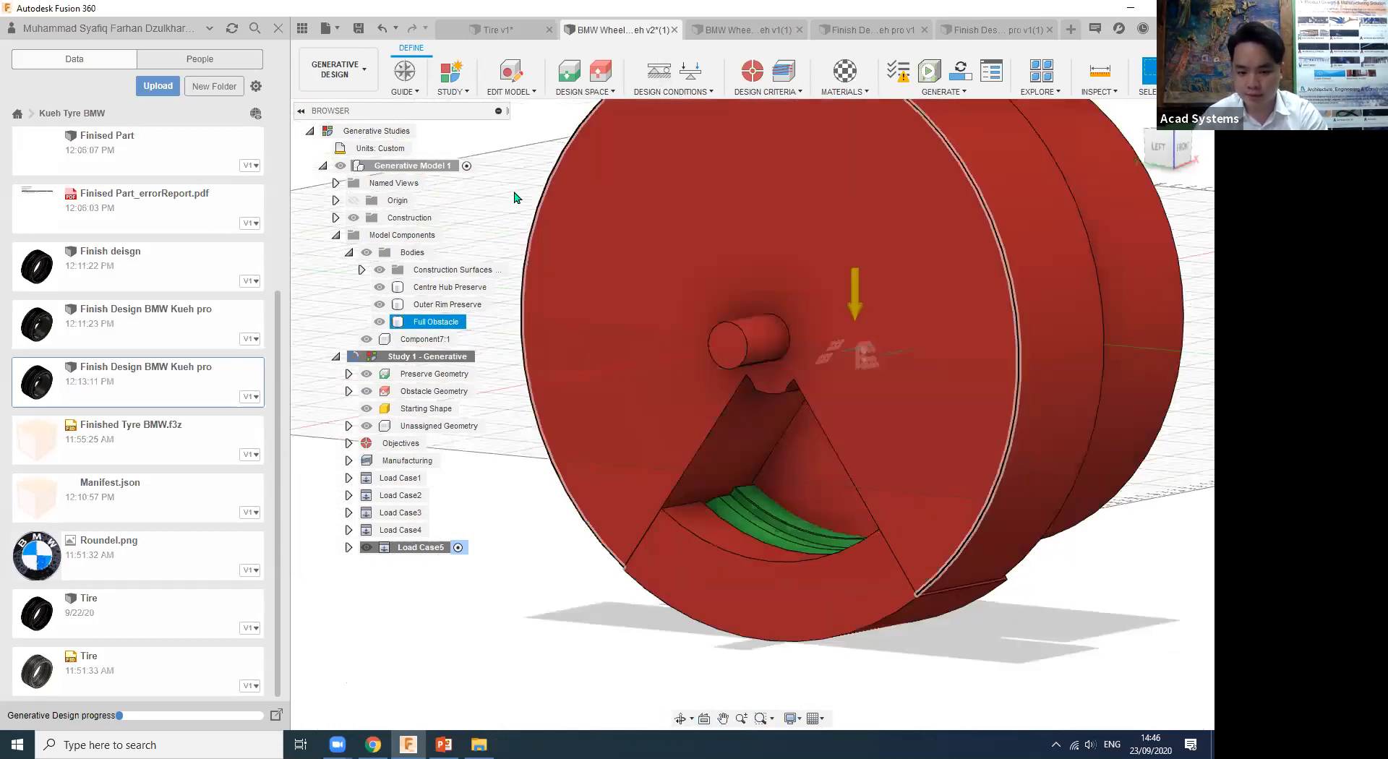
pyautogui.click(380, 323)
# Start a structural constraint for Load Case5 and set its type to Frictionless.
pyautogui.keyDown('shift'); pyautogui.moveTo(902, 270); pyautogui.dragTo(752, 238, button='middle'); pyautogui.keyUp('shift')
pyautogui.click(669, 91)
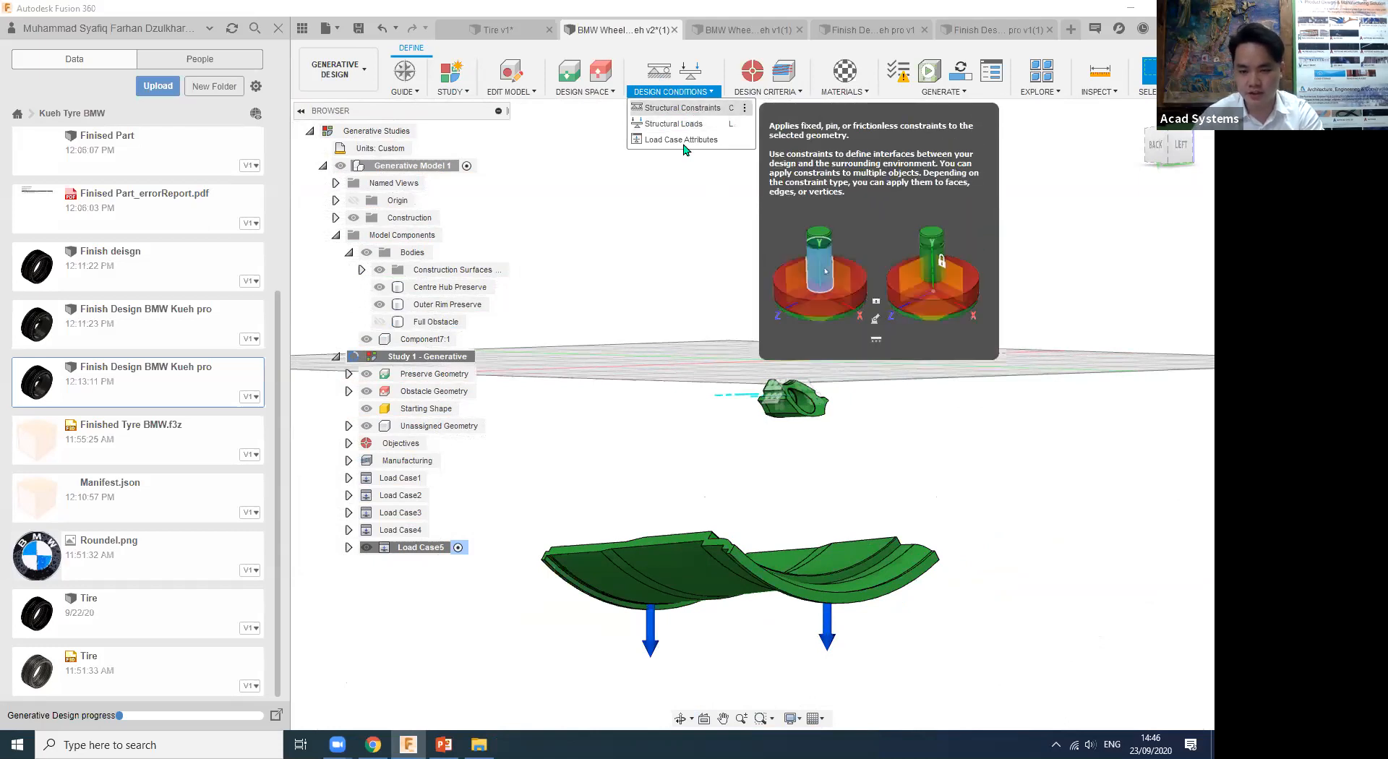
pyautogui.click(695, 108)
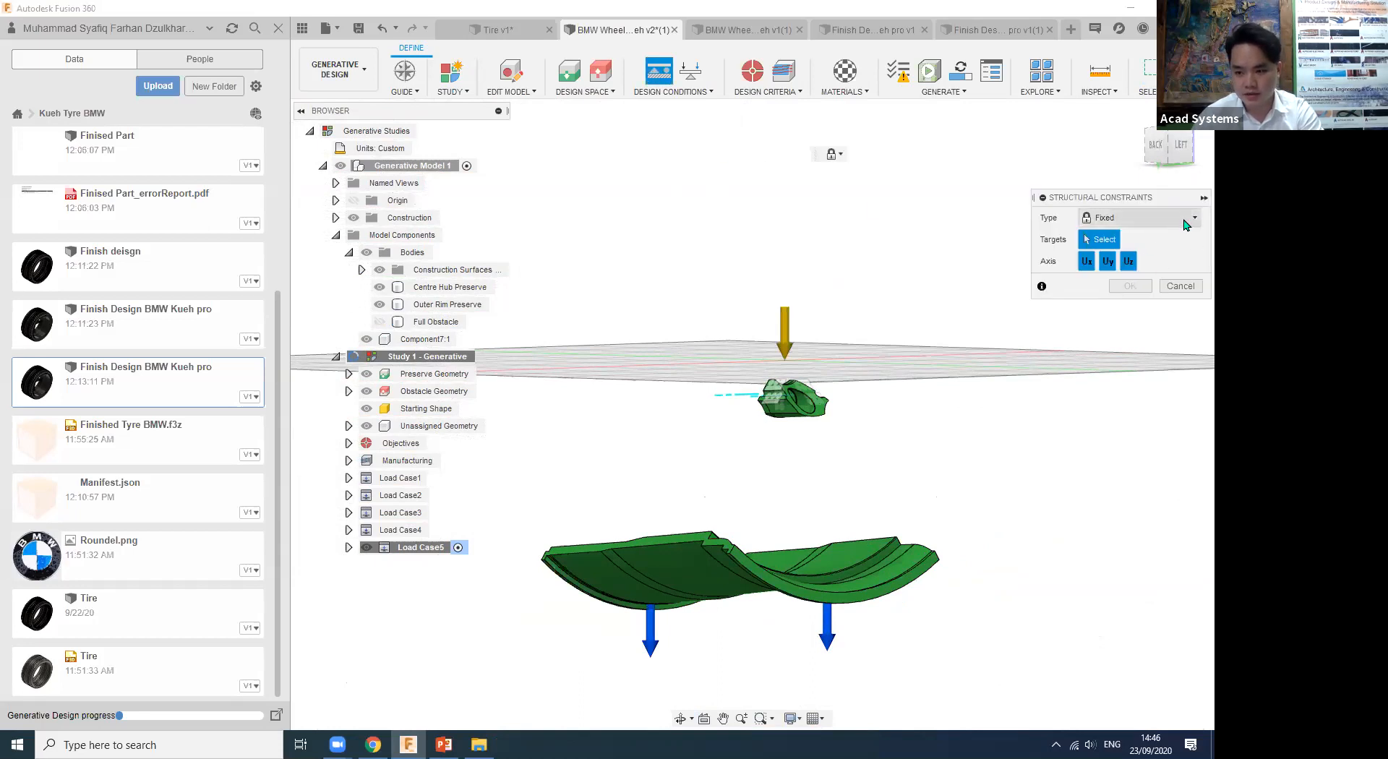
pyautogui.click(1188, 219)
pyautogui.click(1114, 267)
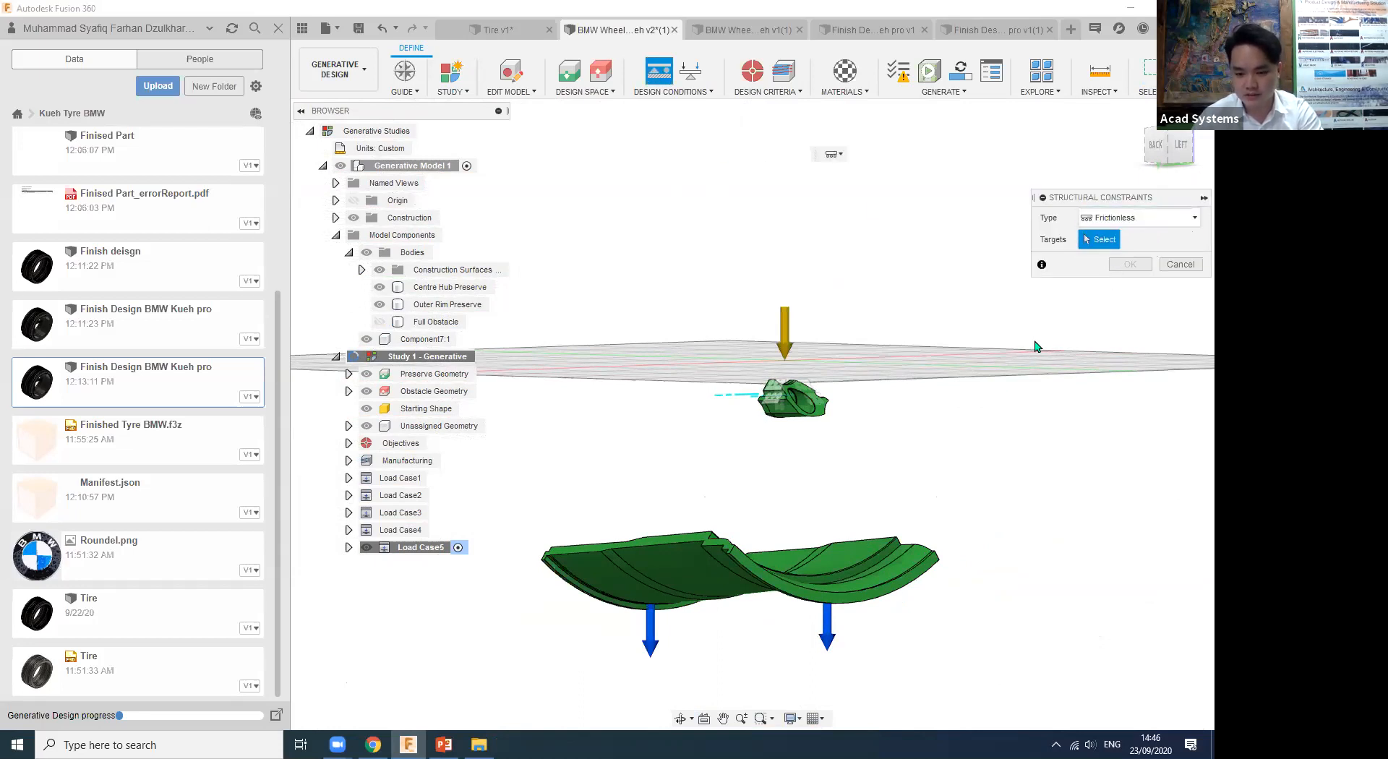
pyautogui.click(1157, 219)
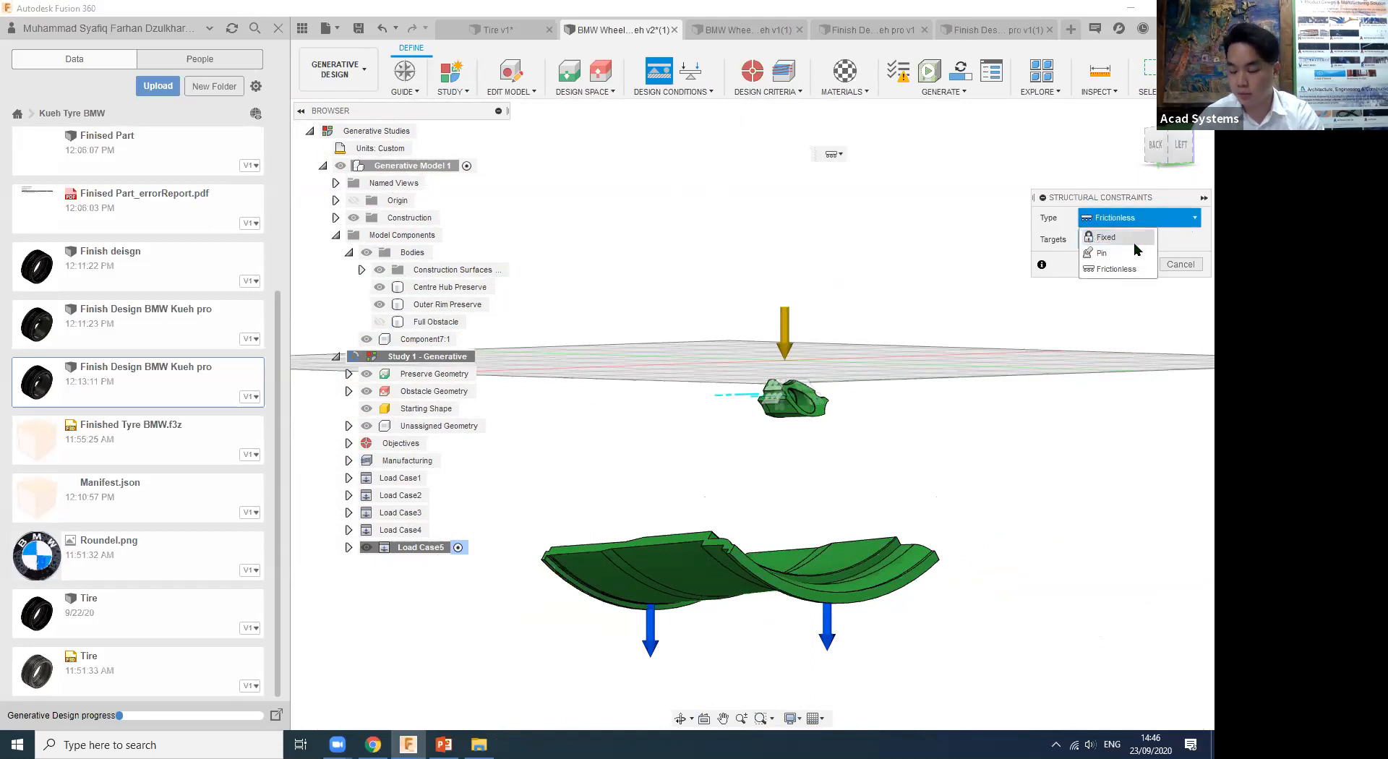
pyautogui.click(1104, 269)
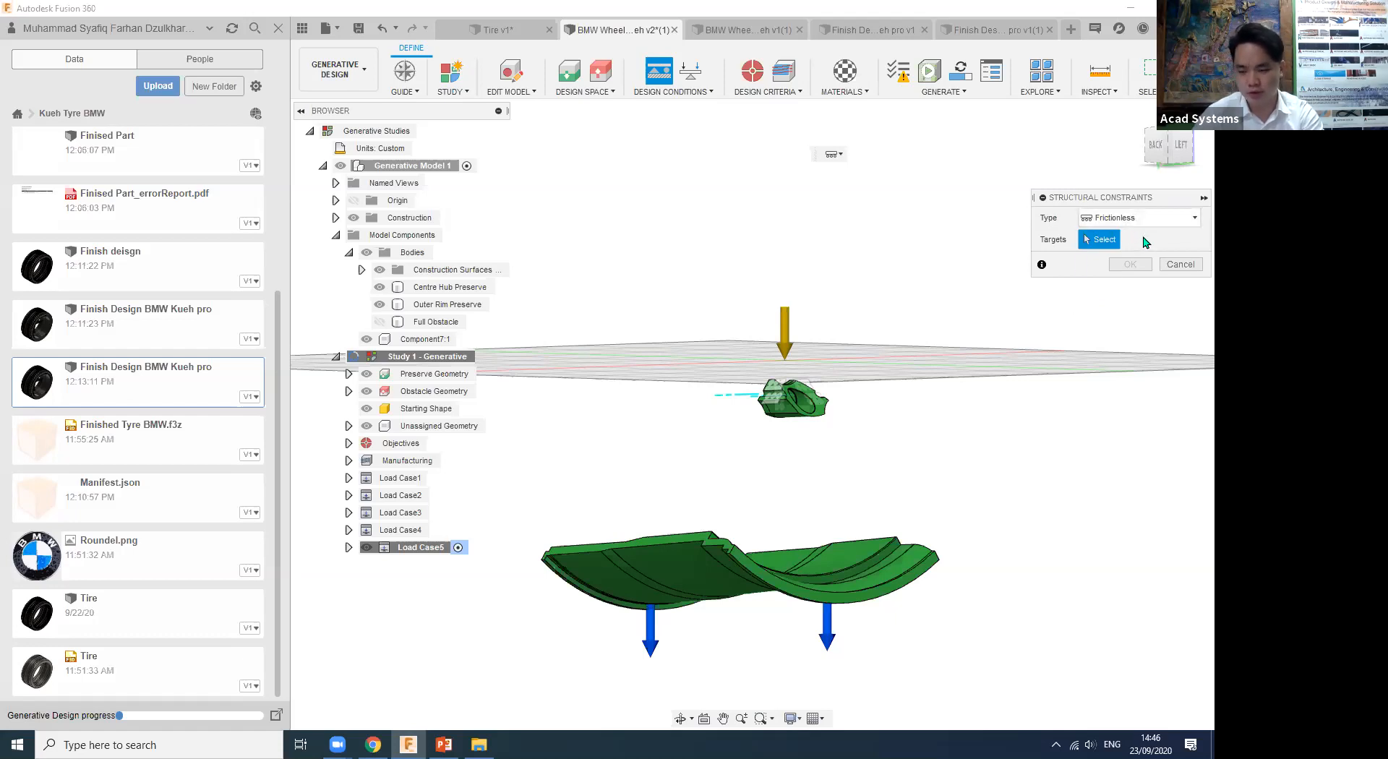
# Examine the constrained faces of the centre hub preserve from several sides, along with its position above the outer rim preserve.
pyautogui.scroll(2, 872, 369)
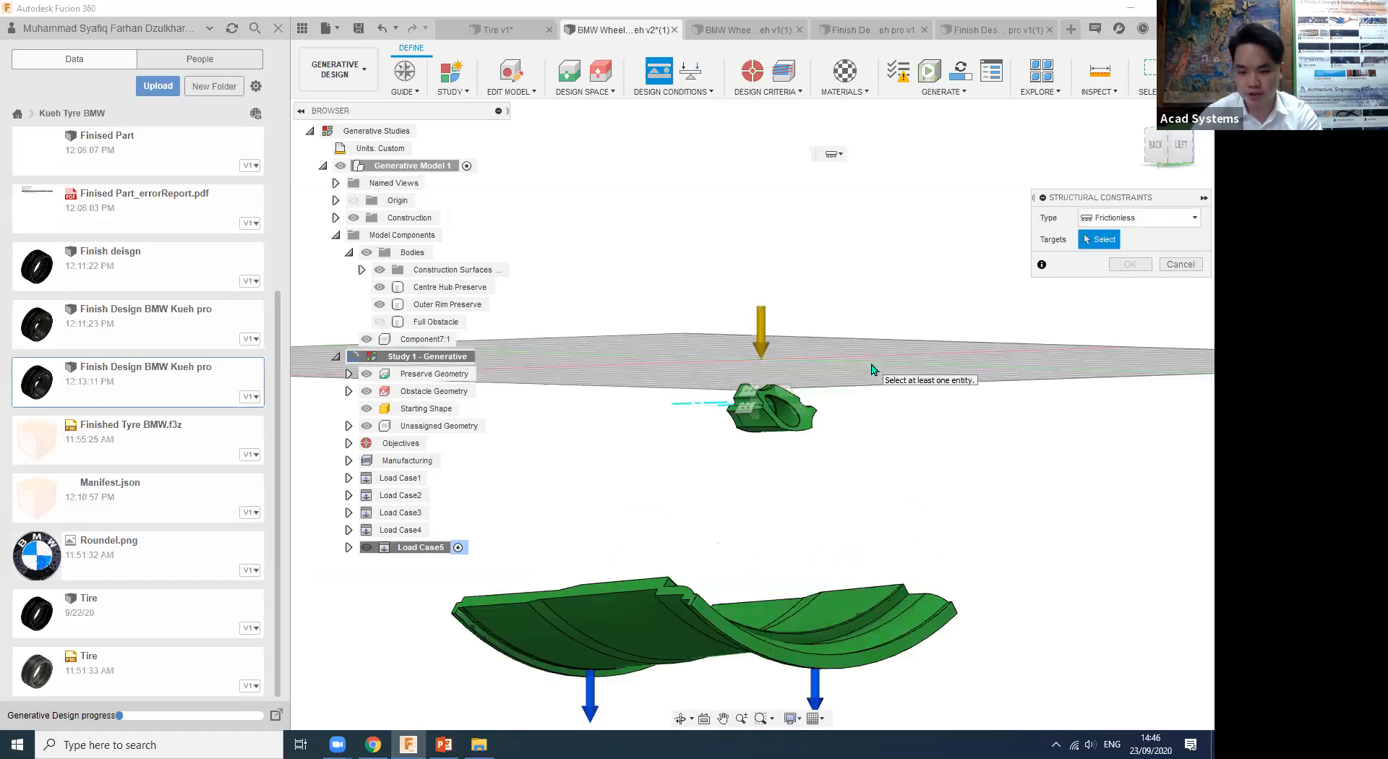
pyautogui.scroll(4, 873, 370)
pyautogui.keyDown('shift'); pyautogui.moveTo(938, 377); pyautogui.dragTo(853, 468, button='middle'); pyautogui.keyUp('shift')
pyautogui.middleClick(1063, 462)
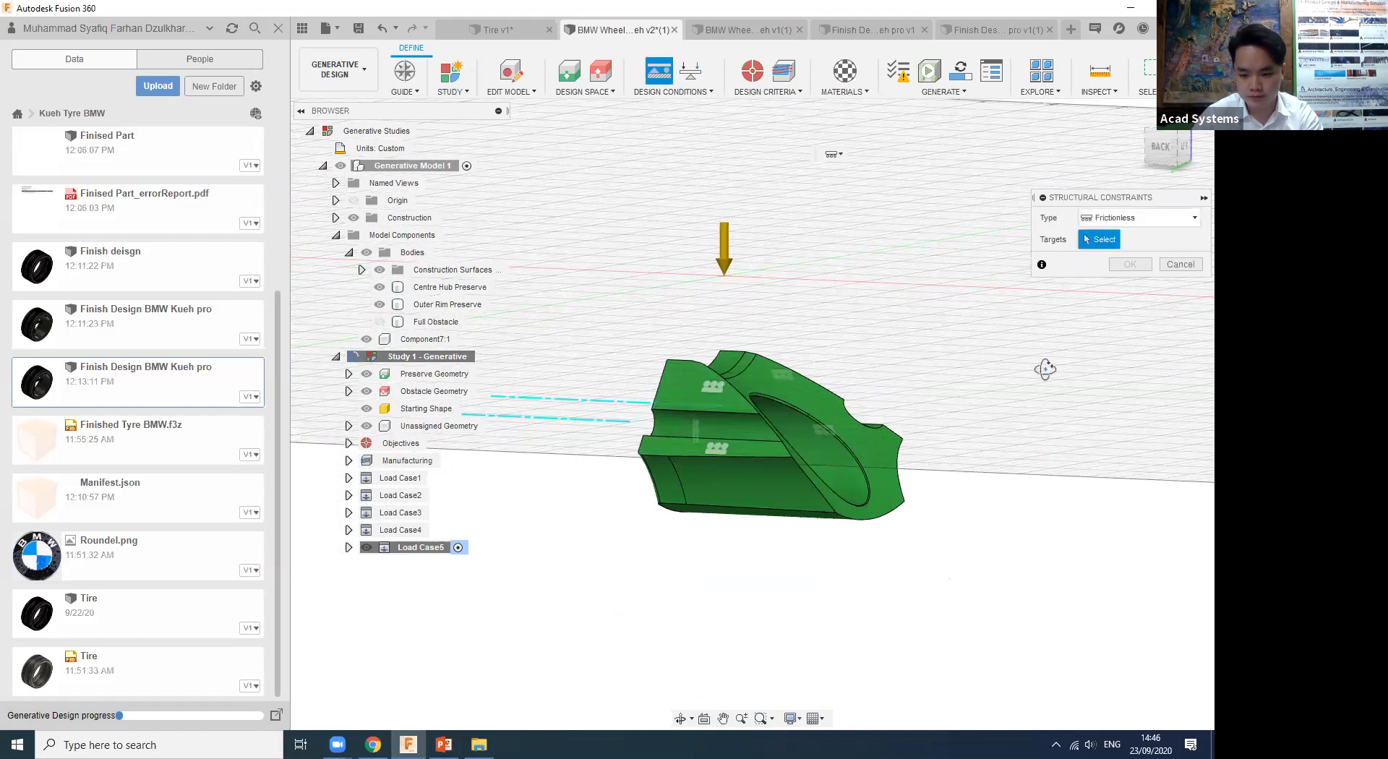
pyautogui.keyDown('shift'); pyautogui.moveTo(917, 393); pyautogui.dragTo(1012, 356, button='middle'); pyautogui.keyUp('shift')
pyautogui.keyDown('shift'); pyautogui.moveTo(1010, 414); pyautogui.dragTo(727, 318, button='middle'); pyautogui.keyUp('shift')
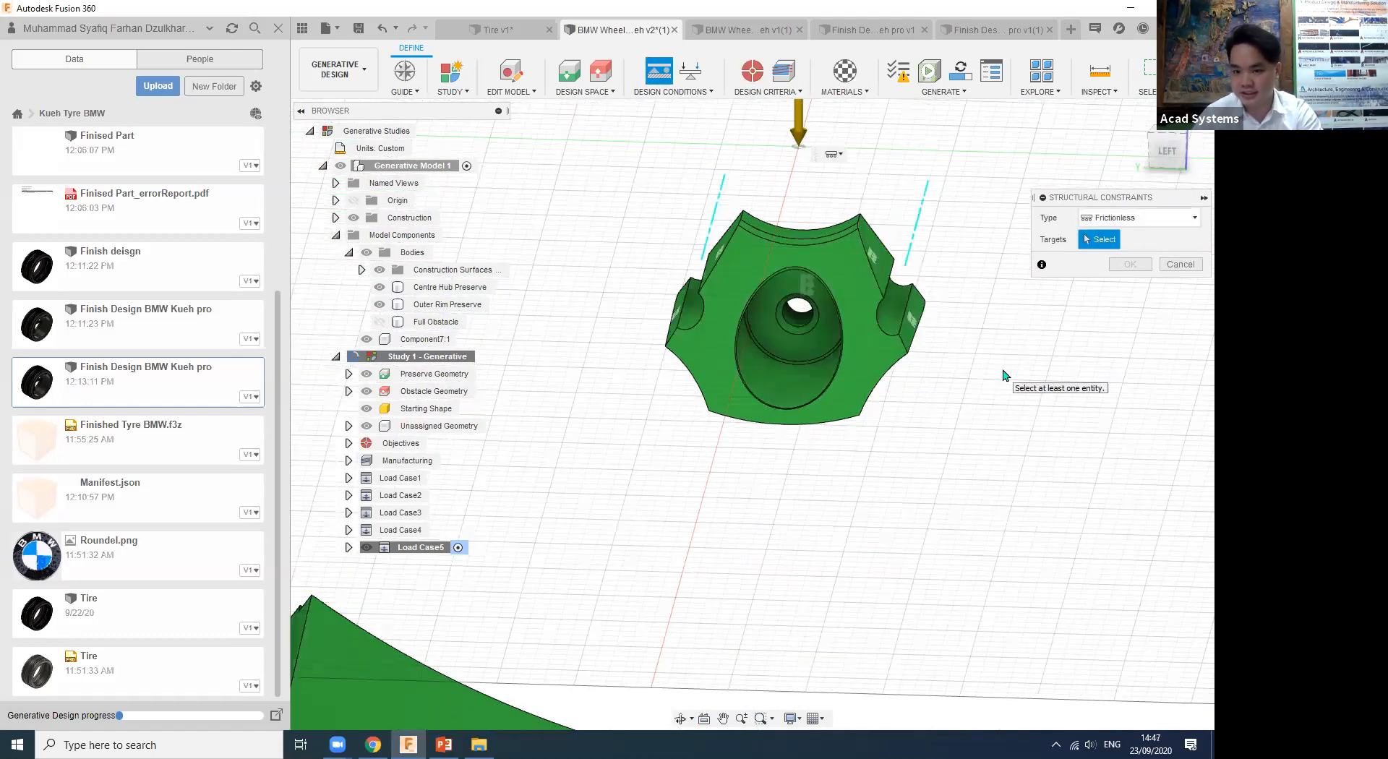
pyautogui.moveTo(904, 439)
pyautogui.keyDown('shift'); pyautogui.mouseDown(button='middle')
pyautogui.moveTo(940, 420)
pyautogui.moveTo(930, 438)
pyautogui.mouseUp(button='middle'); pyautogui.keyUp('shift')
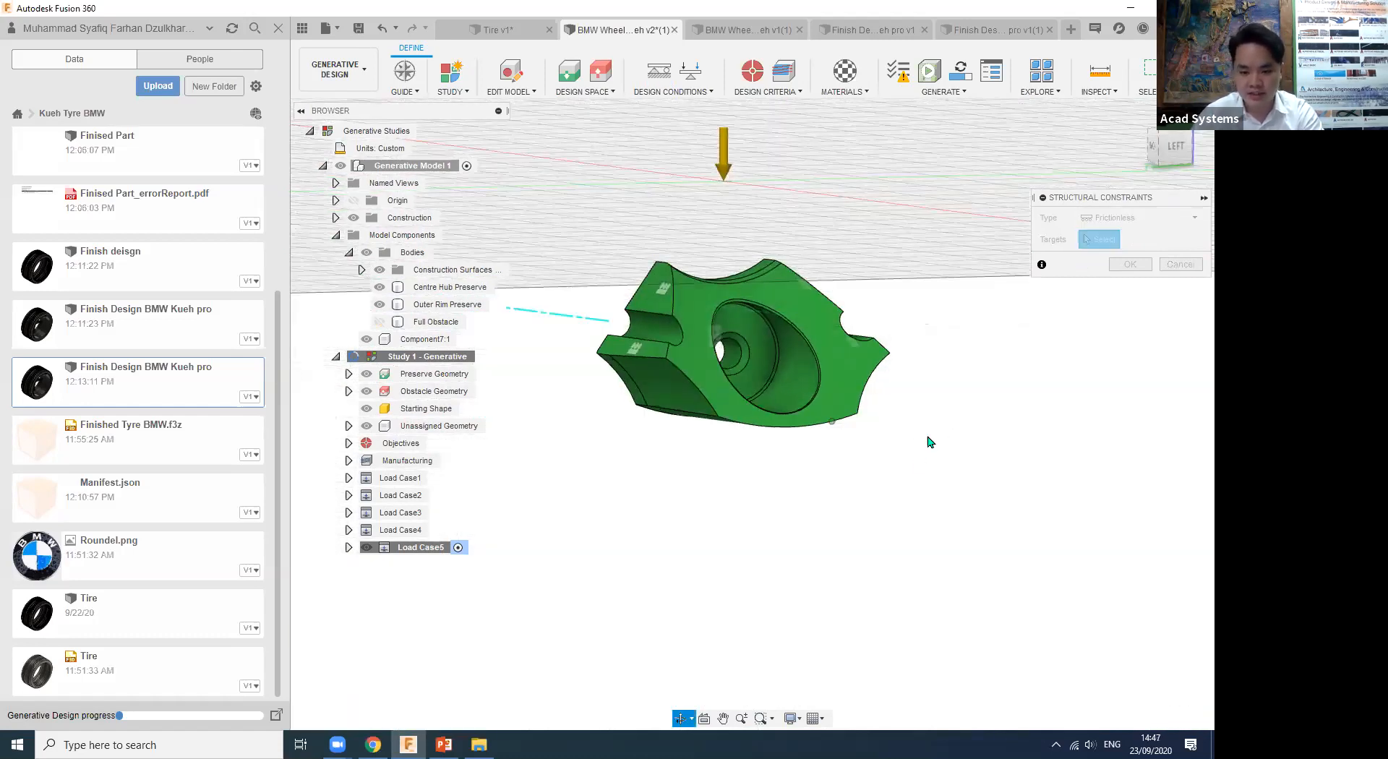
pyautogui.keyDown('shift'); pyautogui.moveTo(914, 387); pyautogui.dragTo(908, 490, button='middle'); pyautogui.keyUp('shift')
pyautogui.moveTo(889, 610); pyautogui.dragTo(809, 456, button='middle')
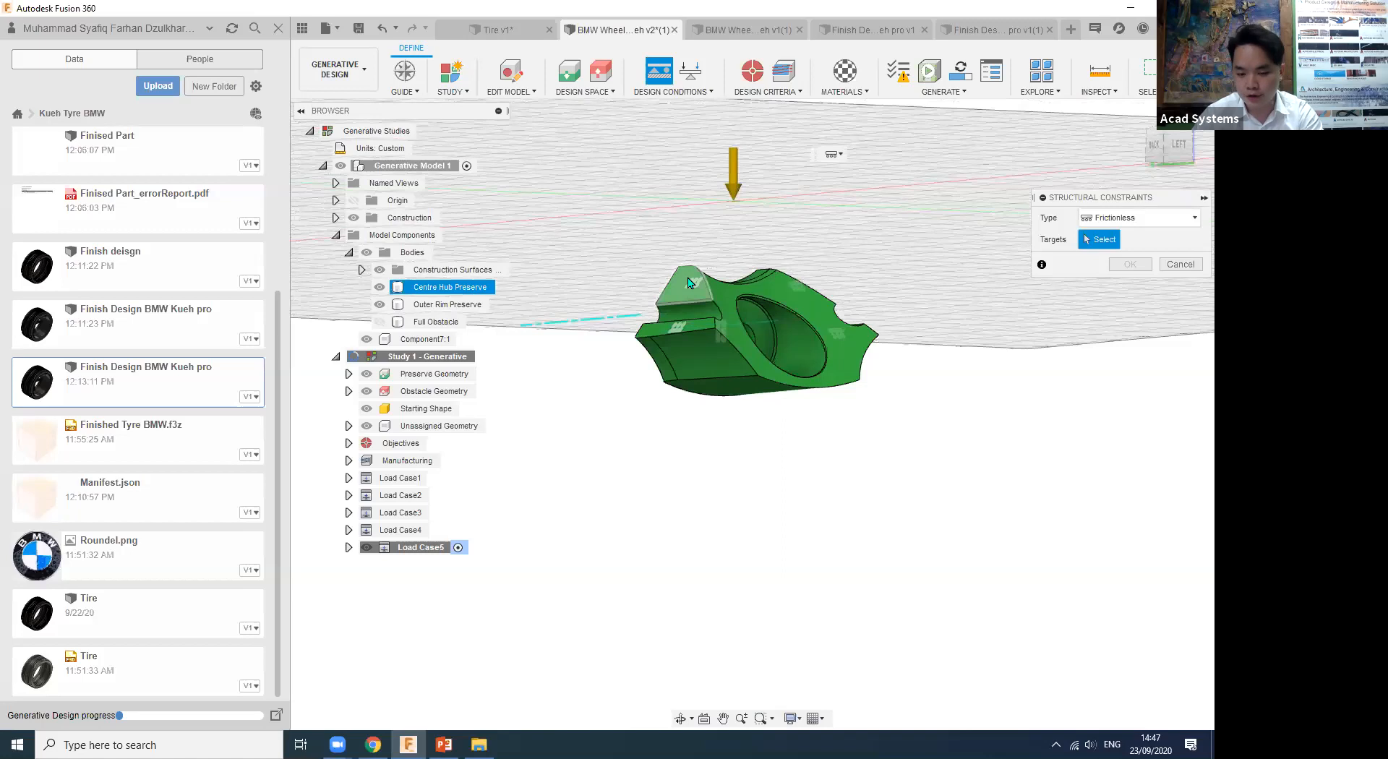
pyautogui.keyDown('shift'); pyautogui.moveTo(988, 486); pyautogui.dragTo(904, 283, button='middle'); pyautogui.keyUp('shift')
pyautogui.scroll(-1, 900, 465)
pyautogui.scroll(-3, 899, 465)
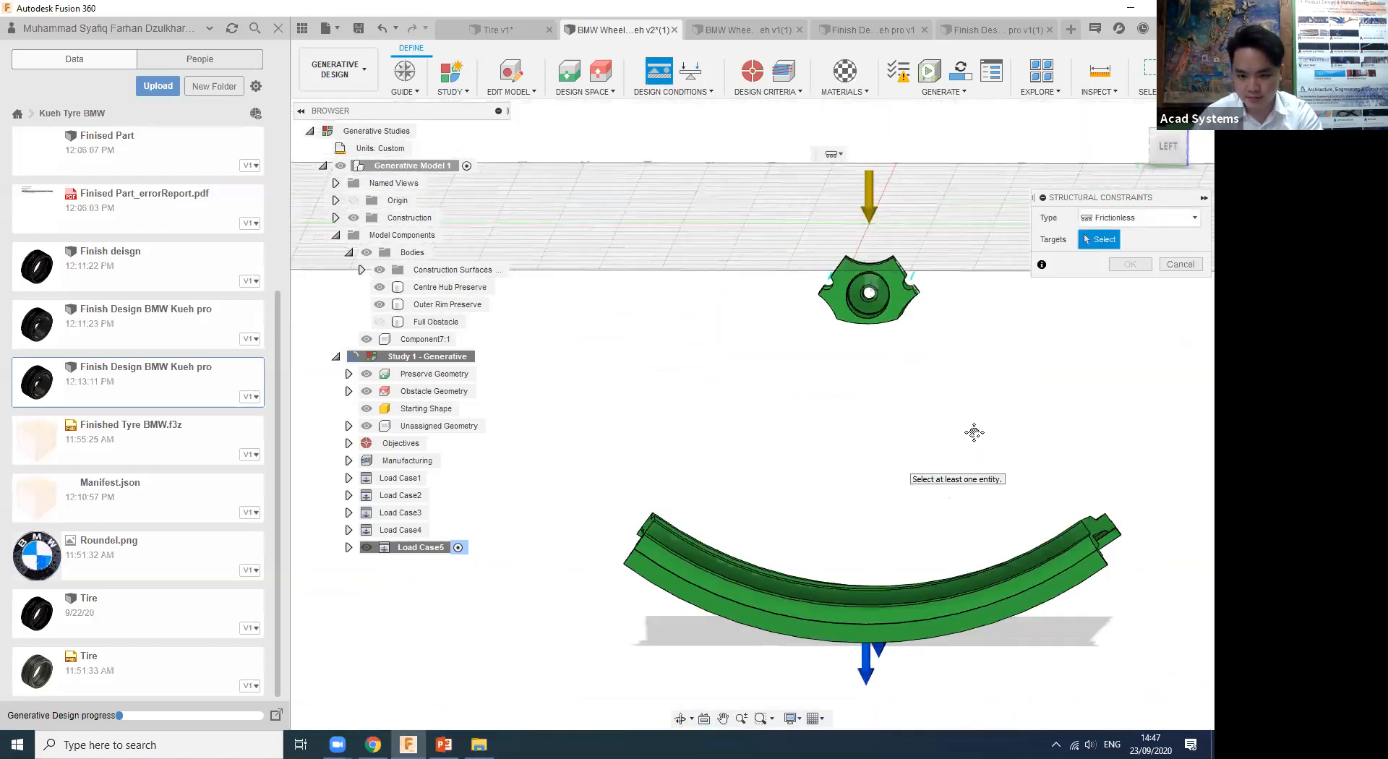
pyautogui.moveTo(973, 431); pyautogui.dragTo(843, 419, button='middle')
pyautogui.keyDown('shift'); pyautogui.moveTo(958, 402); pyautogui.dragTo(694, 94, button='middle'); pyautogui.keyUp('shift')
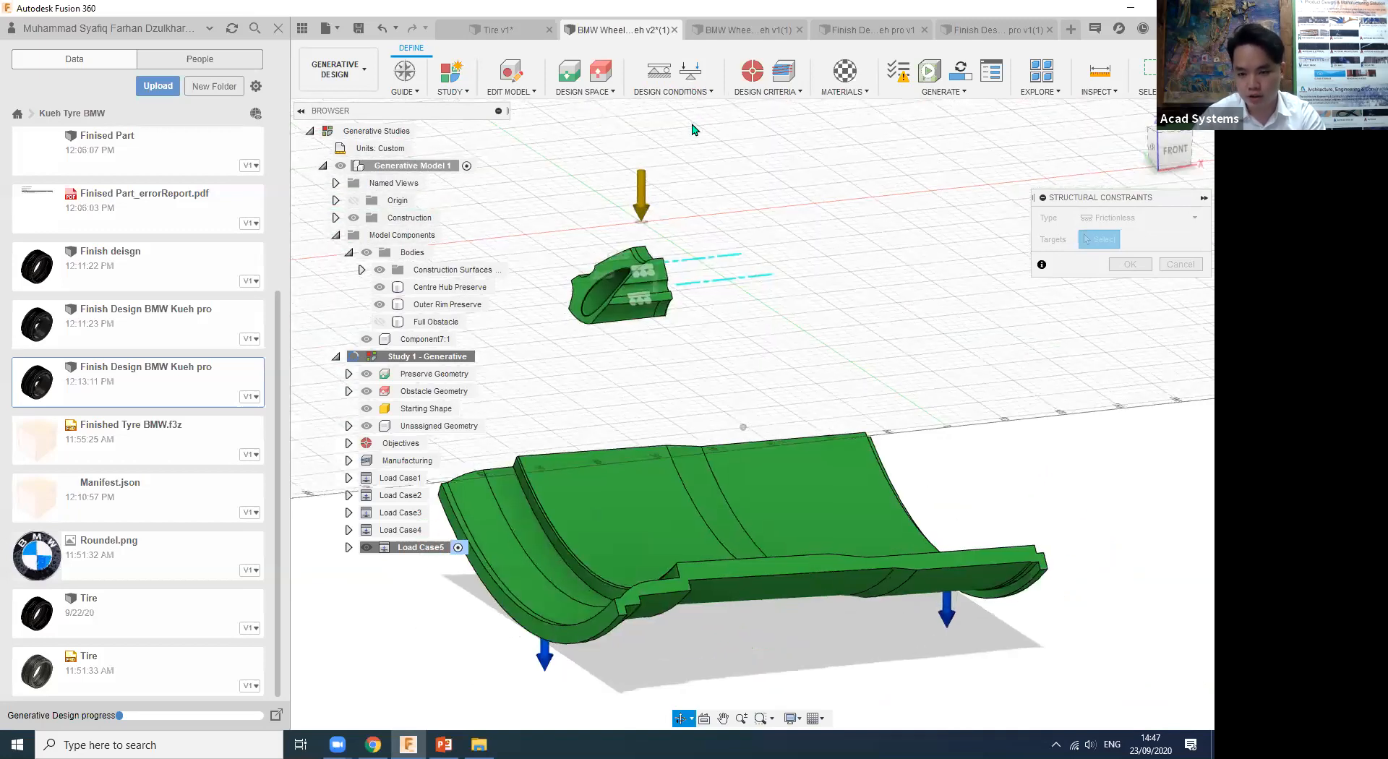
# Start a structural load of type Force and examine the loaded edge faces of the outer rim preserve.
pyautogui.click(693, 92)
pyautogui.click(699, 131)
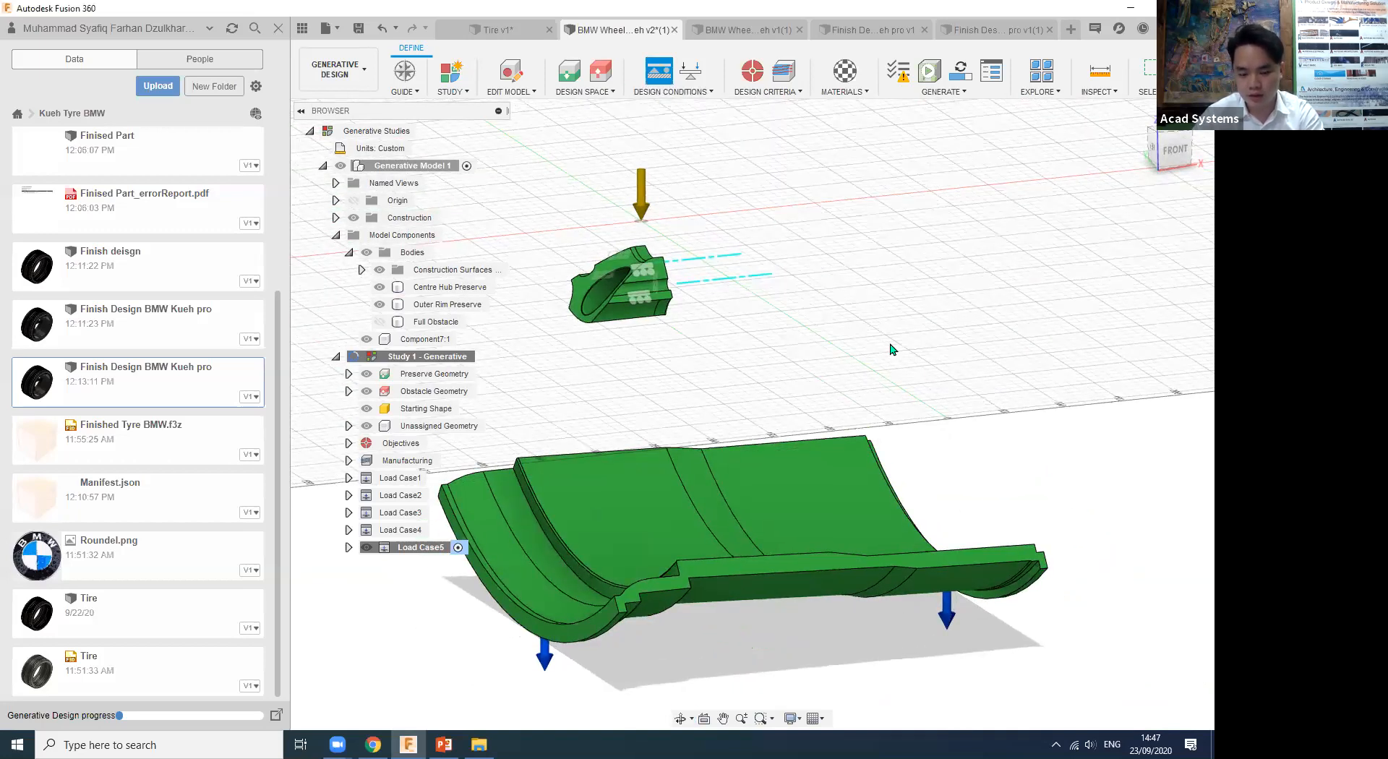
pyautogui.keyDown('shift'); pyautogui.moveTo(1035, 328); pyautogui.dragTo(863, 186, button='middle'); pyautogui.keyUp('shift')
pyautogui.keyDown('shift'); pyautogui.moveTo(557, 376); pyautogui.dragTo(761, 439, button='middle'); pyautogui.keyUp('shift')
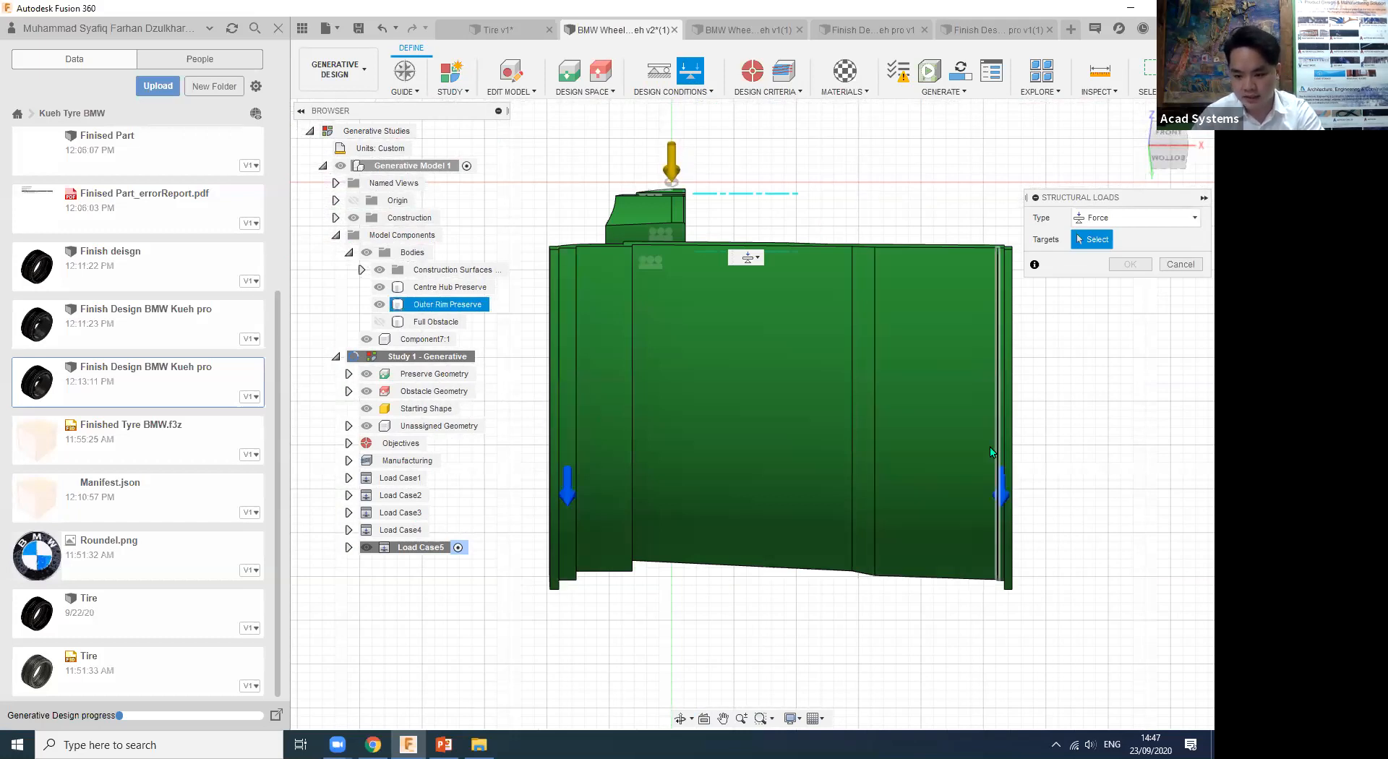
pyautogui.scroll(3, 996, 448)
pyautogui.scroll(2, 996, 448)
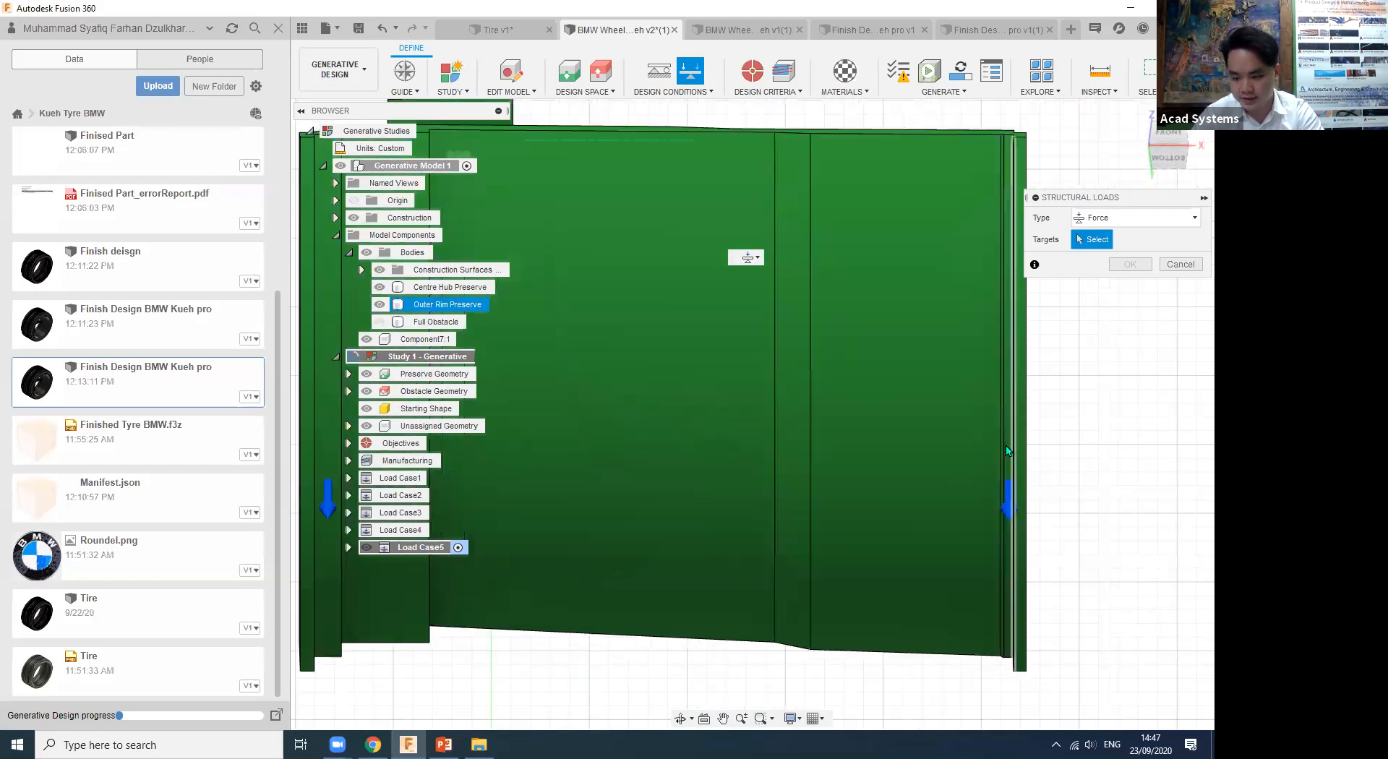
pyautogui.moveTo(786, 414); pyautogui.dragTo(942, 399, button='middle')
pyautogui.keyDown('shift'); pyautogui.moveTo(776, 283); pyautogui.dragTo(657, 455, button='middle'); pyautogui.keyUp('shift')
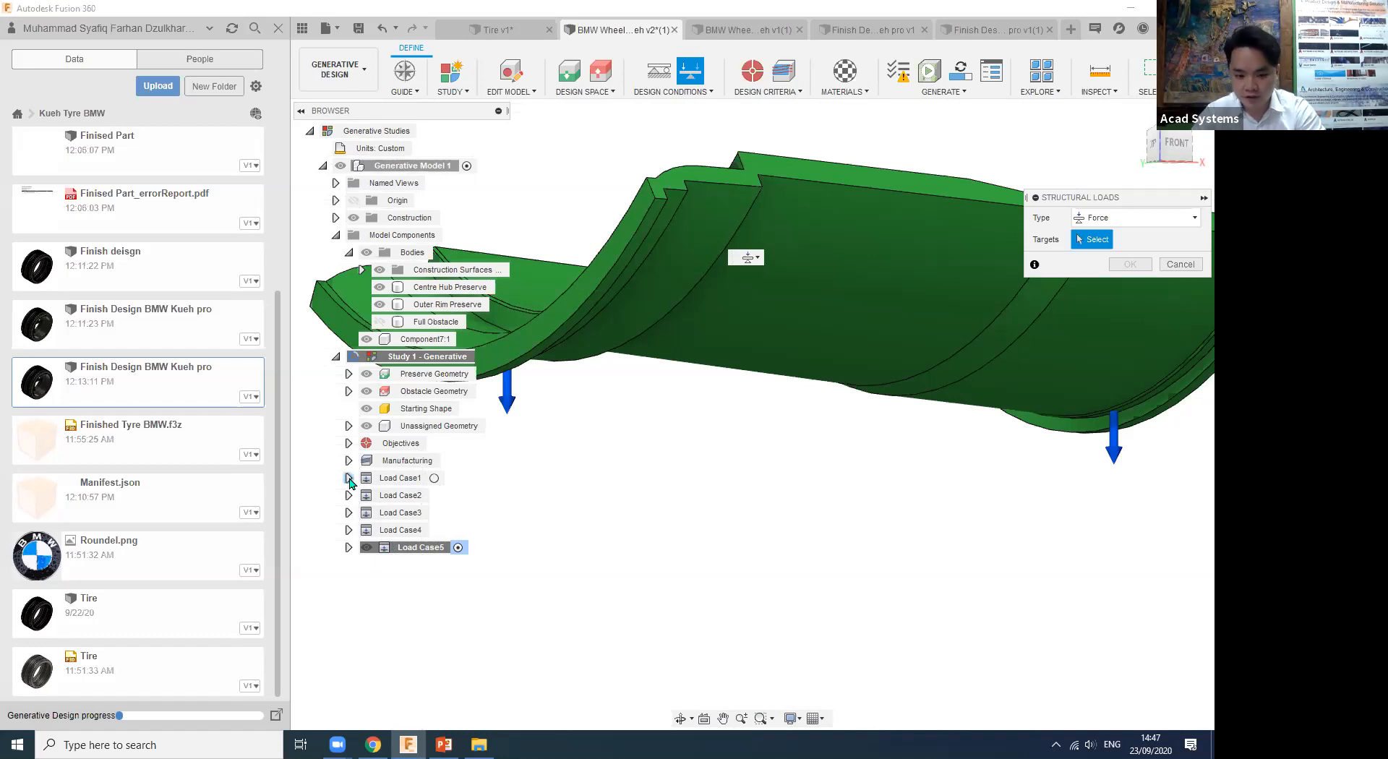
# Expand the loads of Load Case1 and review the definition of Force1, accepting it without edits.
pyautogui.click(349, 478)
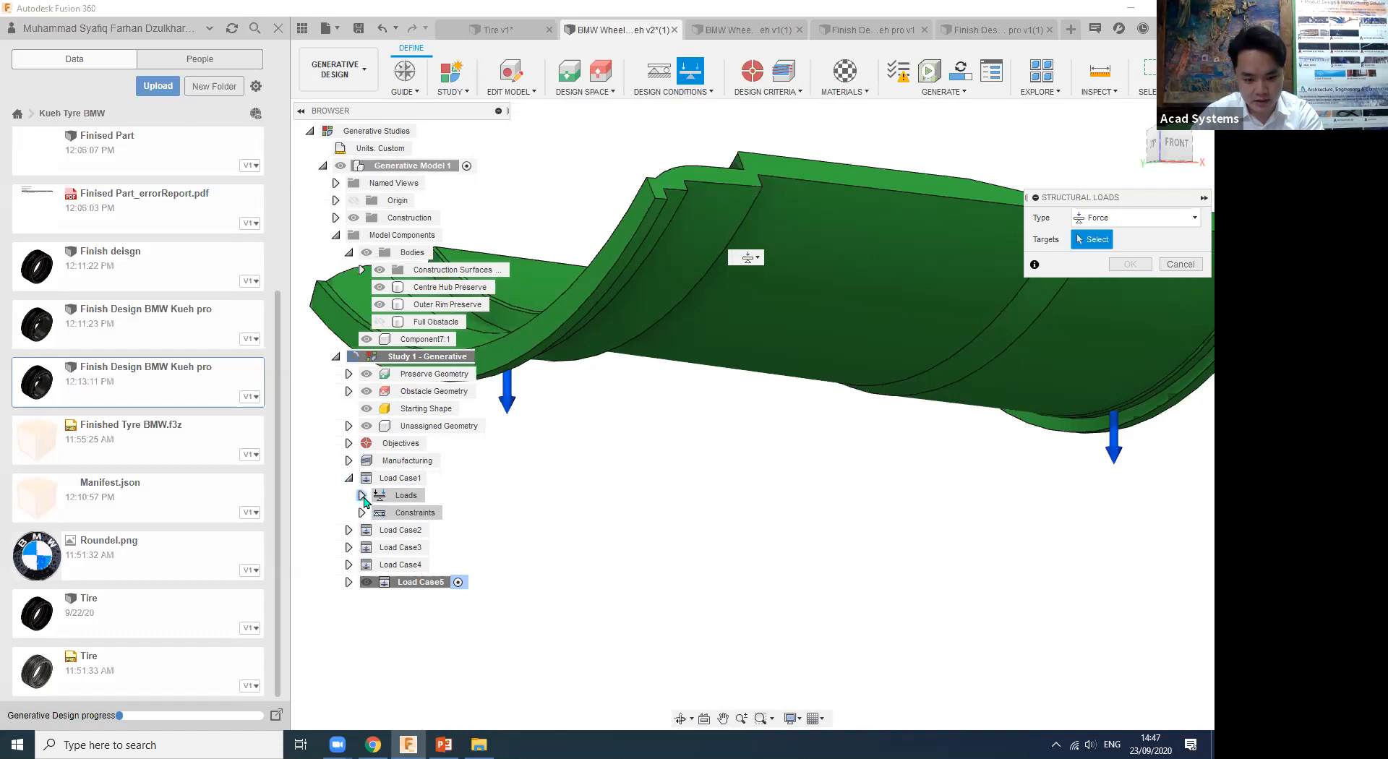
pyautogui.click(362, 496)
pyautogui.moveTo(480, 530)
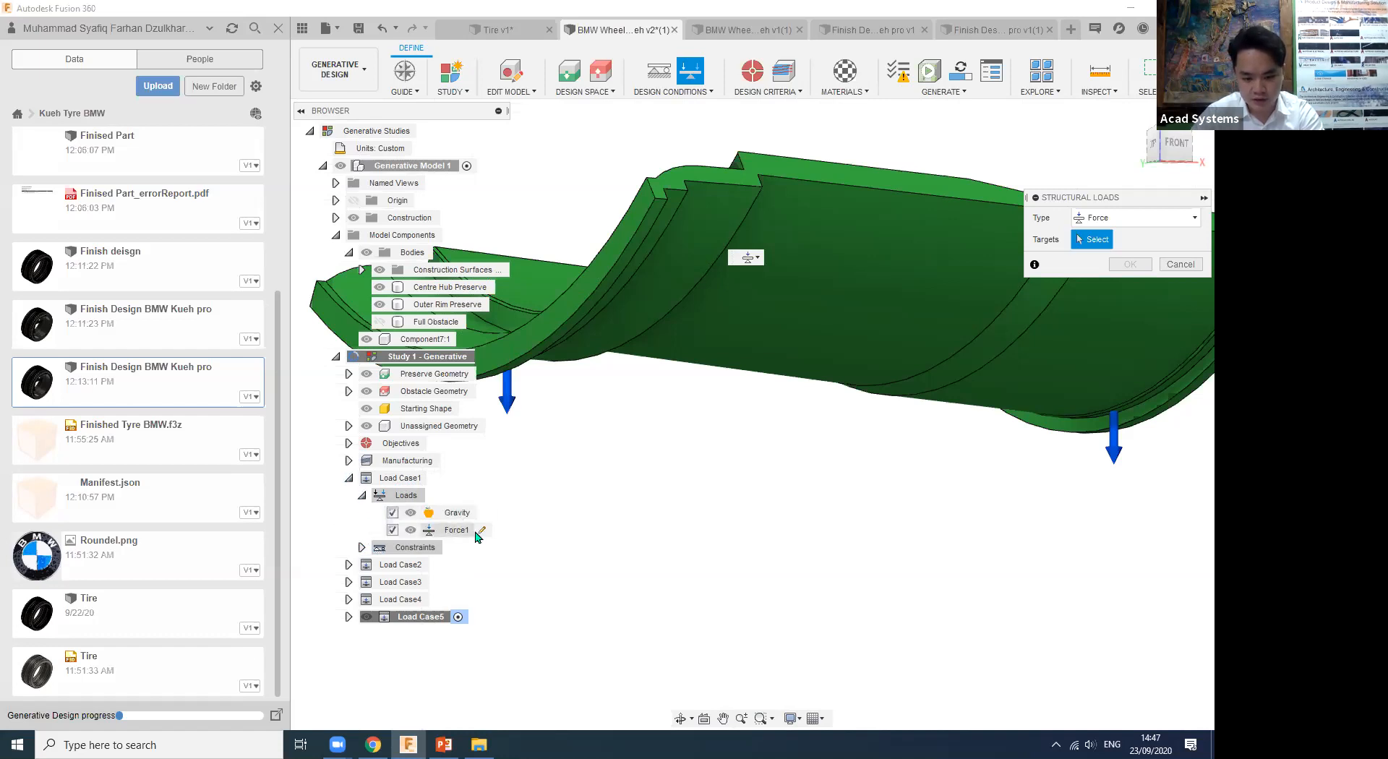
pyautogui.click(482, 531)
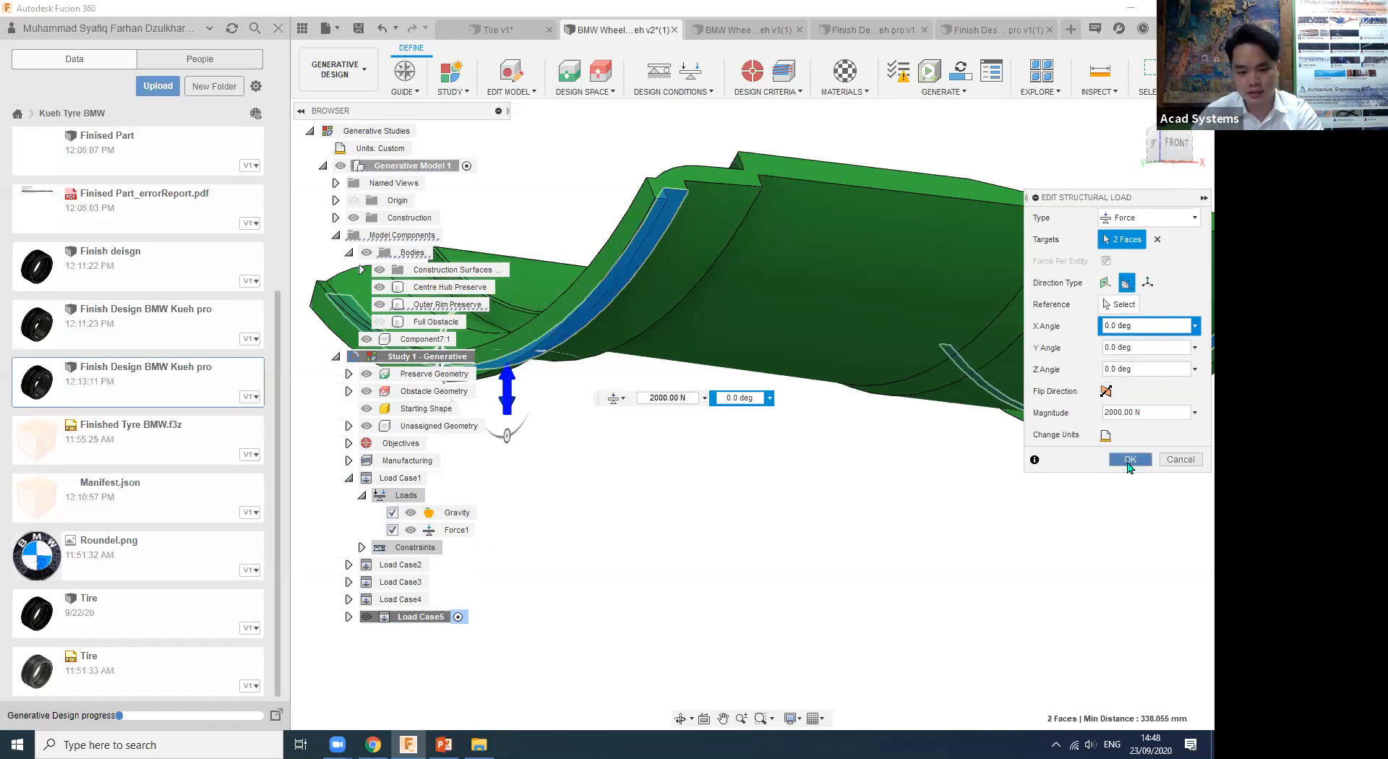
pyautogui.click(1130, 459)
# Expand the loads of Load Case2 and review the direction and magnitude of Force2, accepting it without edits.
pyautogui.click(349, 565)
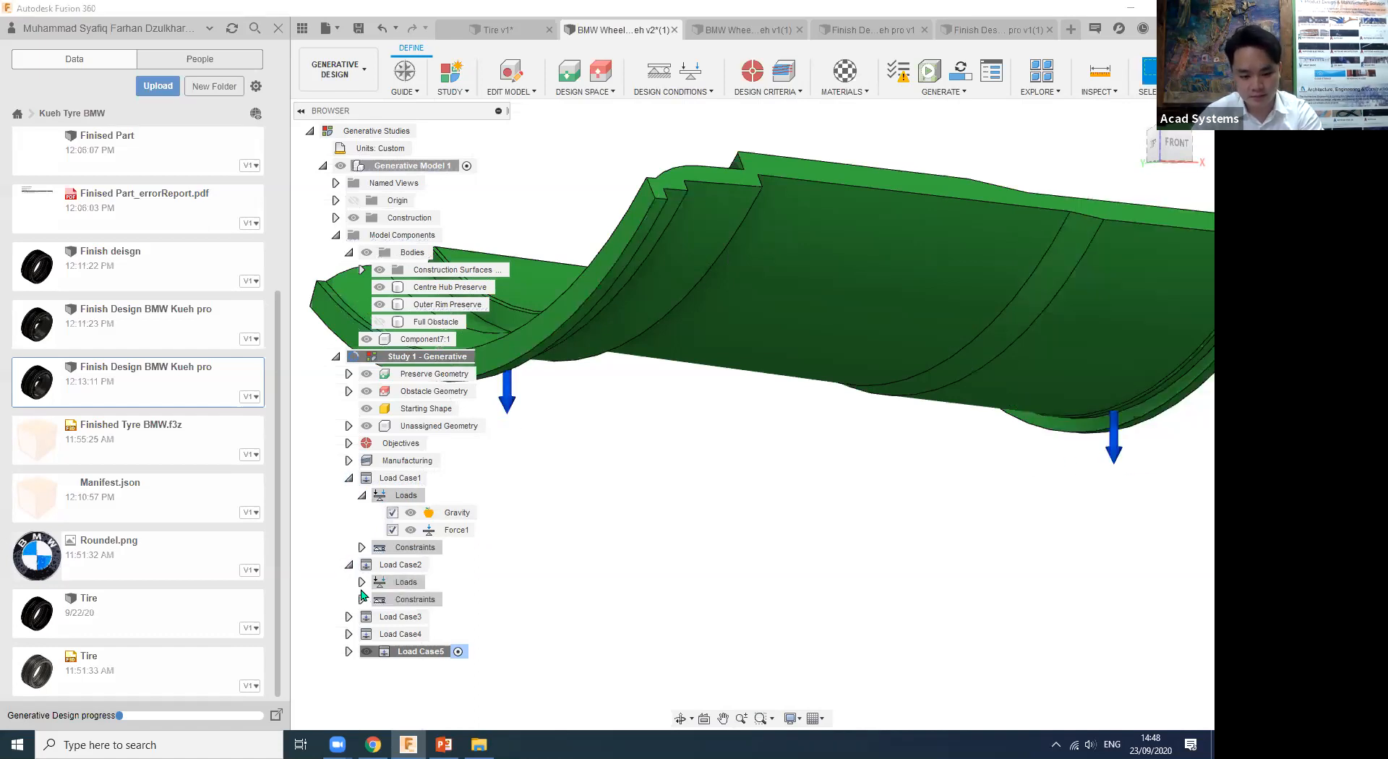
pyautogui.click(361, 582)
pyautogui.doubleClick(475, 619)
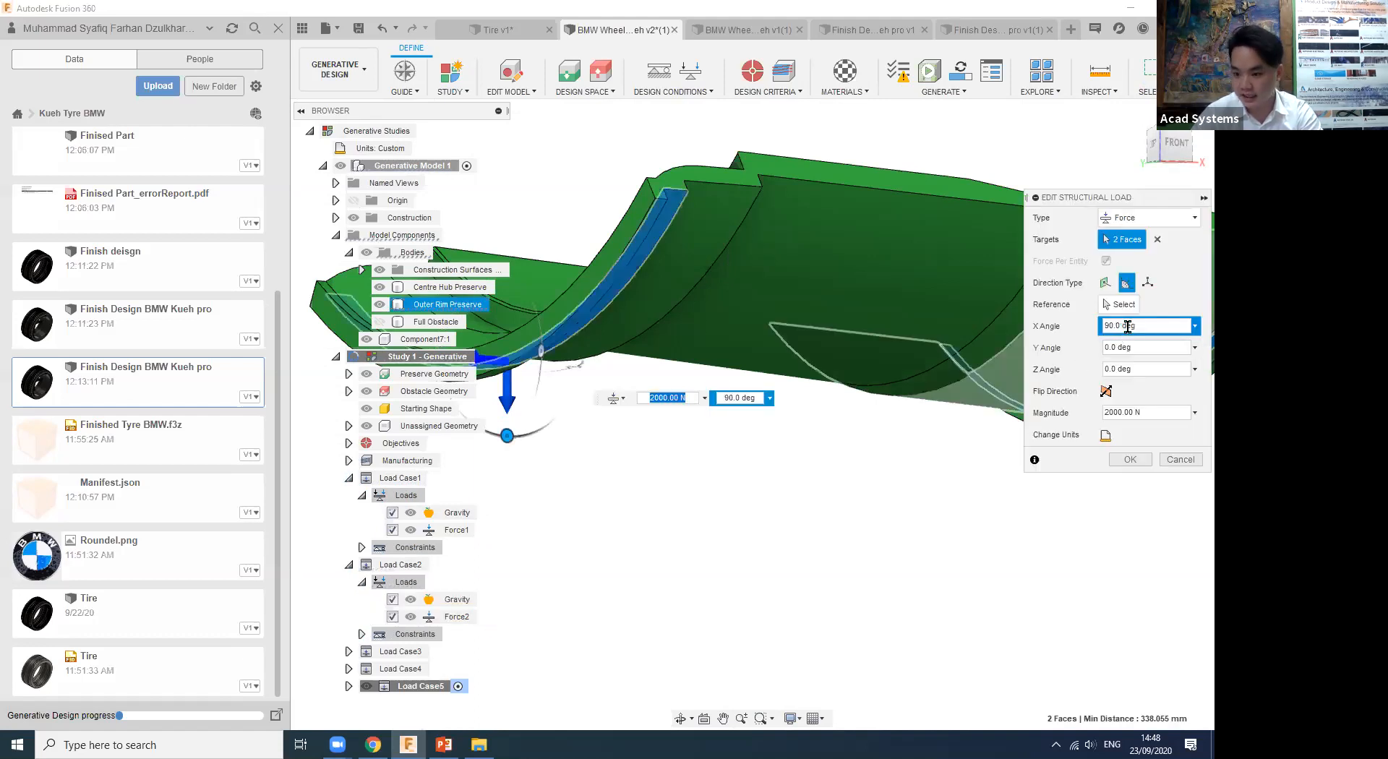
pyautogui.click(1130, 459)
pyautogui.moveTo(595, 567); pyautogui.dragTo(619, 490, button='middle')
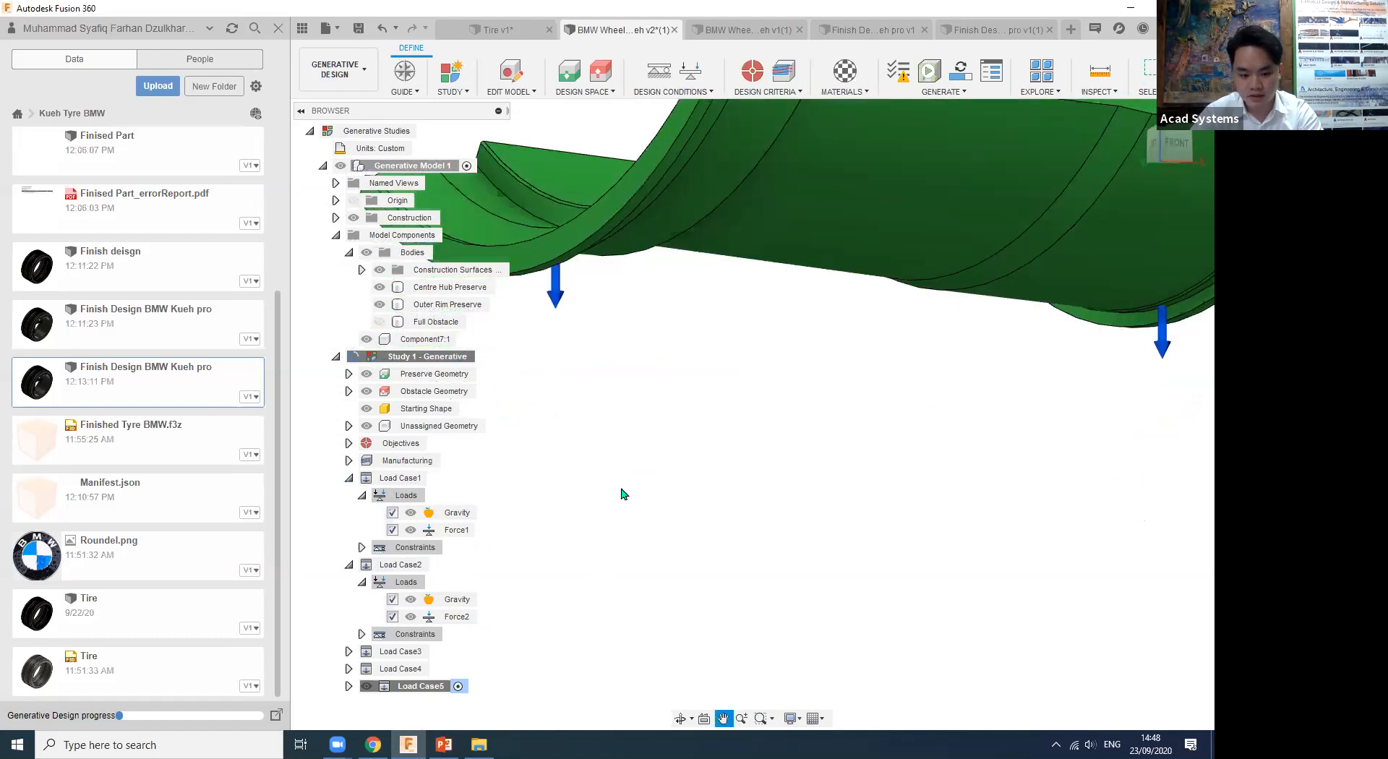
# Expand the loads of Load Case3 and review the direction and magnitude of Force3, accepting it without edits.
pyautogui.click(349, 651)
pyautogui.scroll(-1, 355, 654)
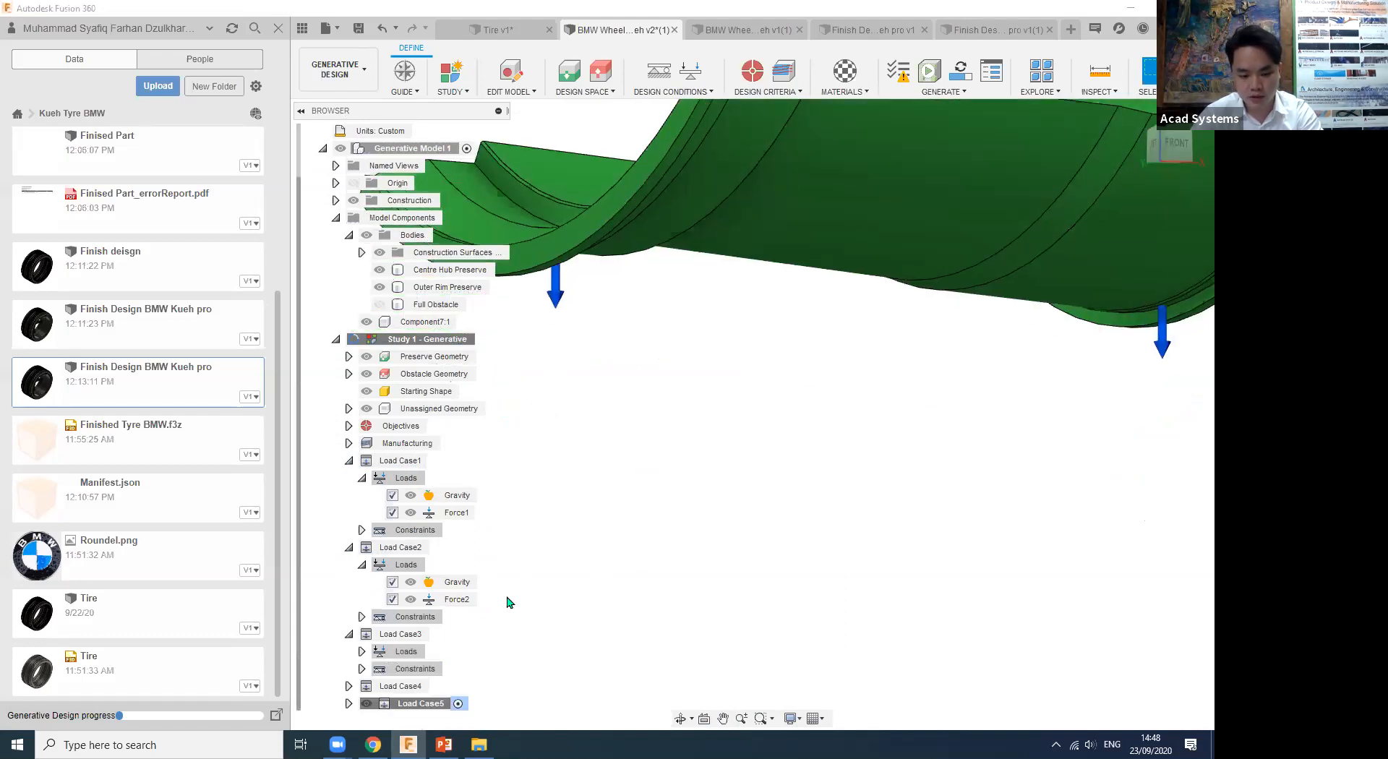
pyautogui.click(361, 652)
pyautogui.scroll(-2, 405, 654)
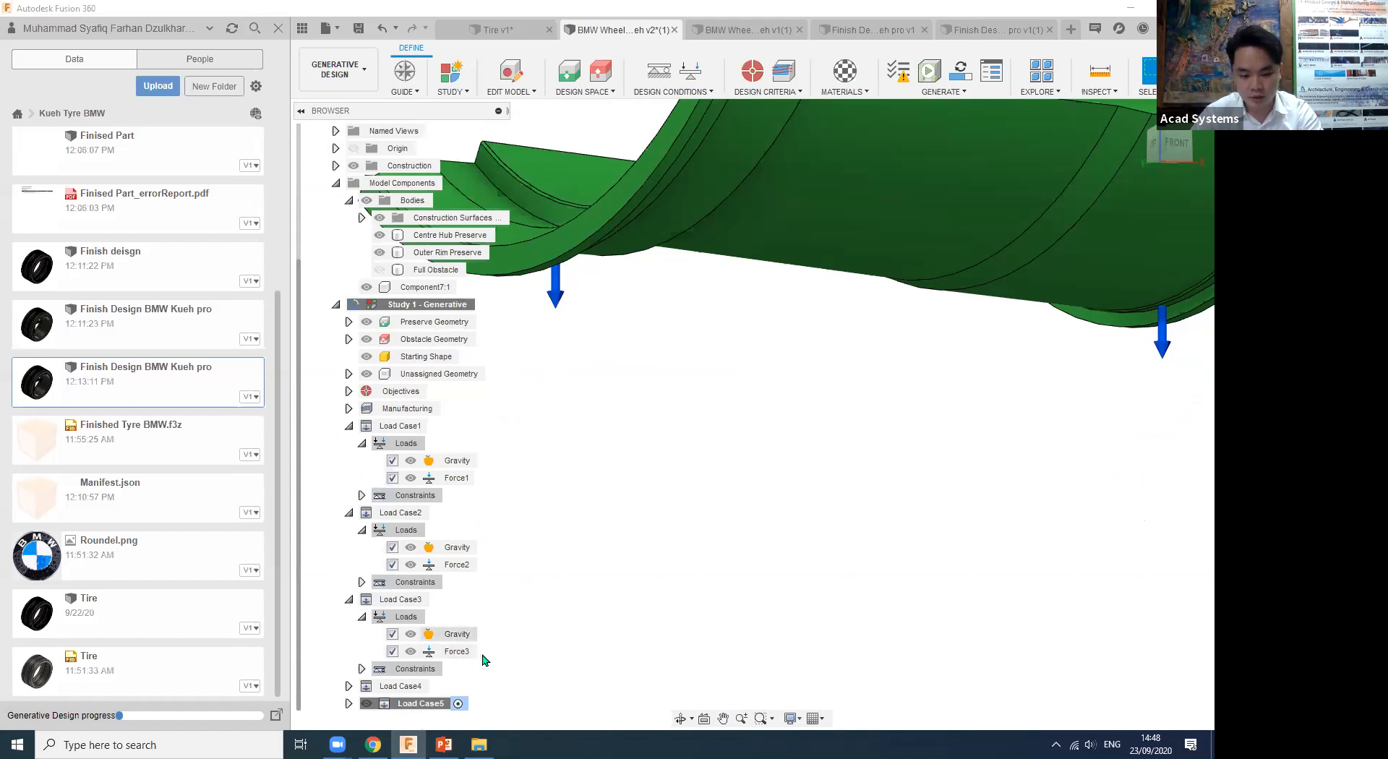
pyautogui.doubleClick(459, 652)
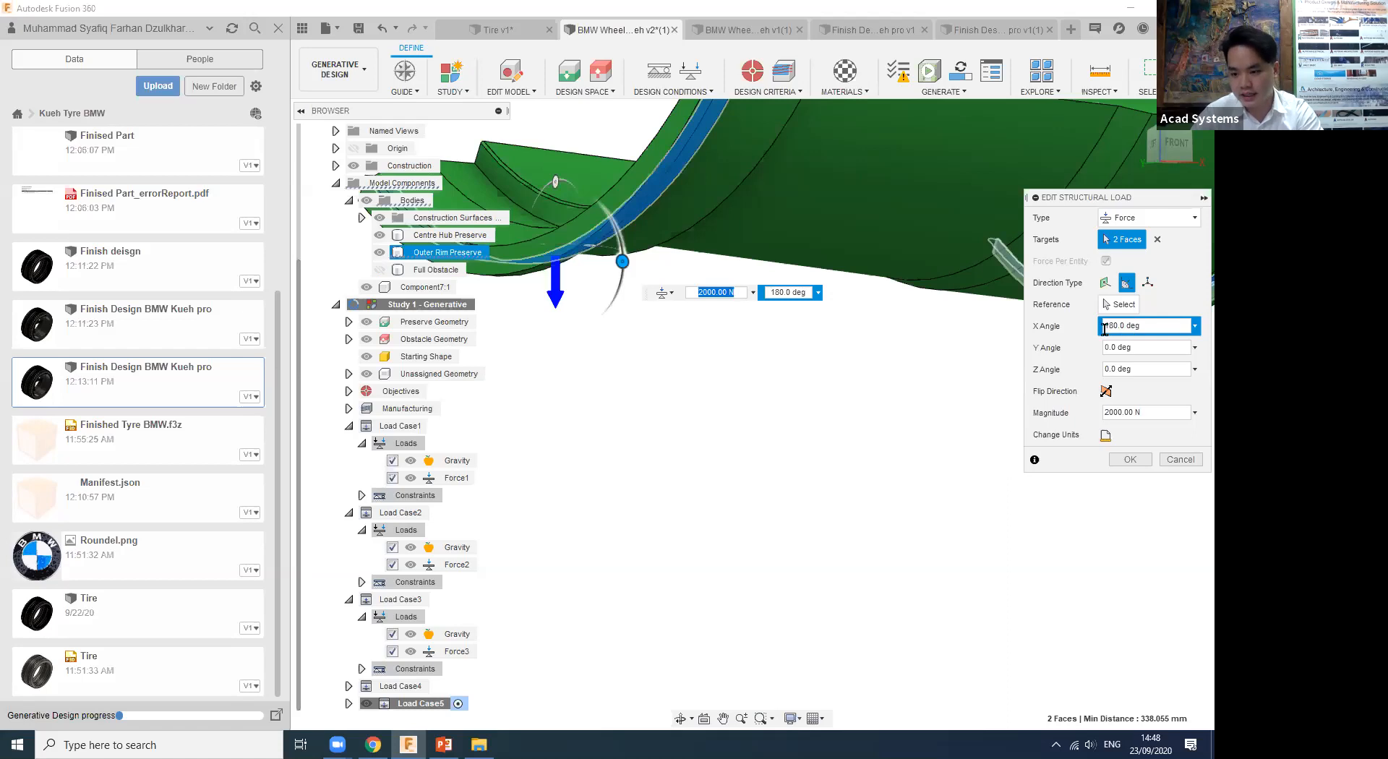
pyautogui.click(1133, 461)
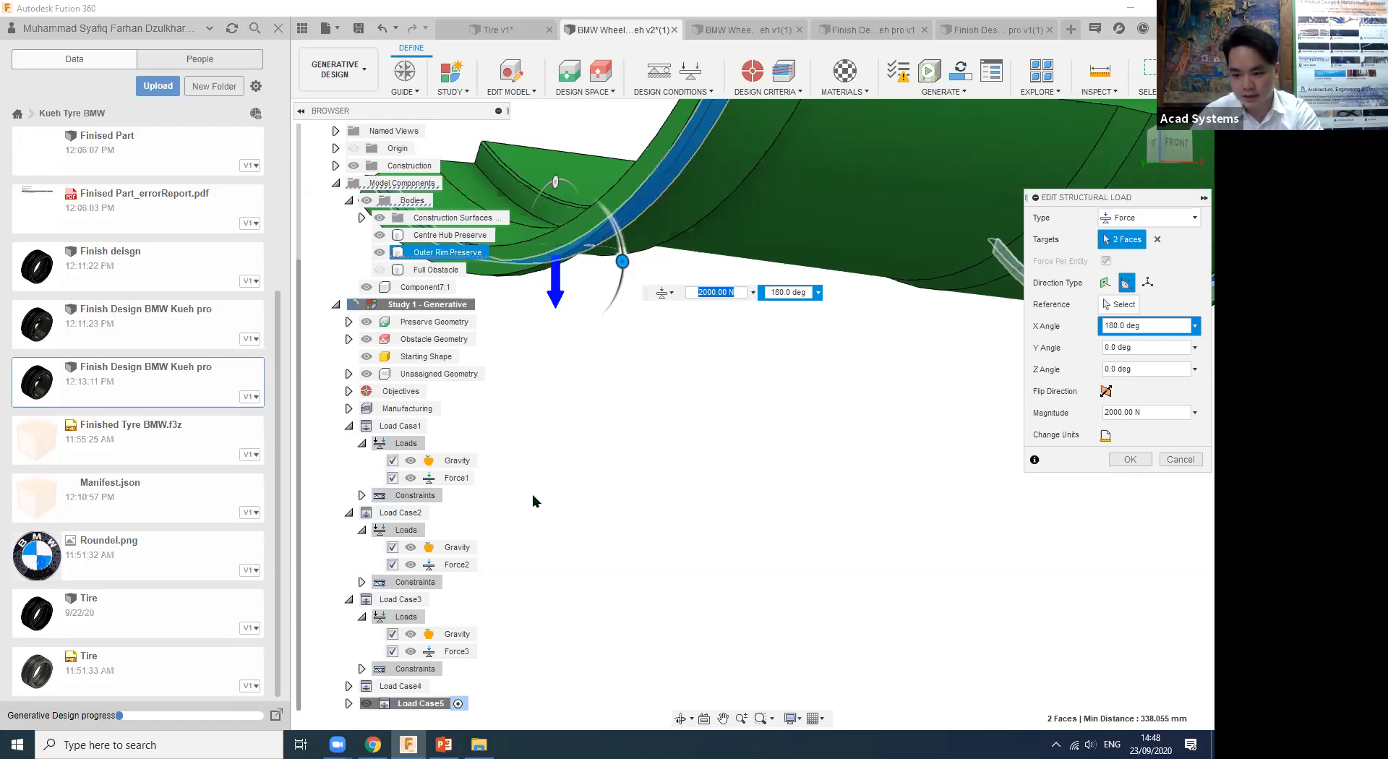
pyautogui.moveTo(603, 547)
pyautogui.mouseDown(button='middle')
pyautogui.moveTo(621, 453)
pyautogui.moveTo(599, 570)
pyautogui.mouseUp(button='middle')
pyautogui.scroll(-2, 653, 478)
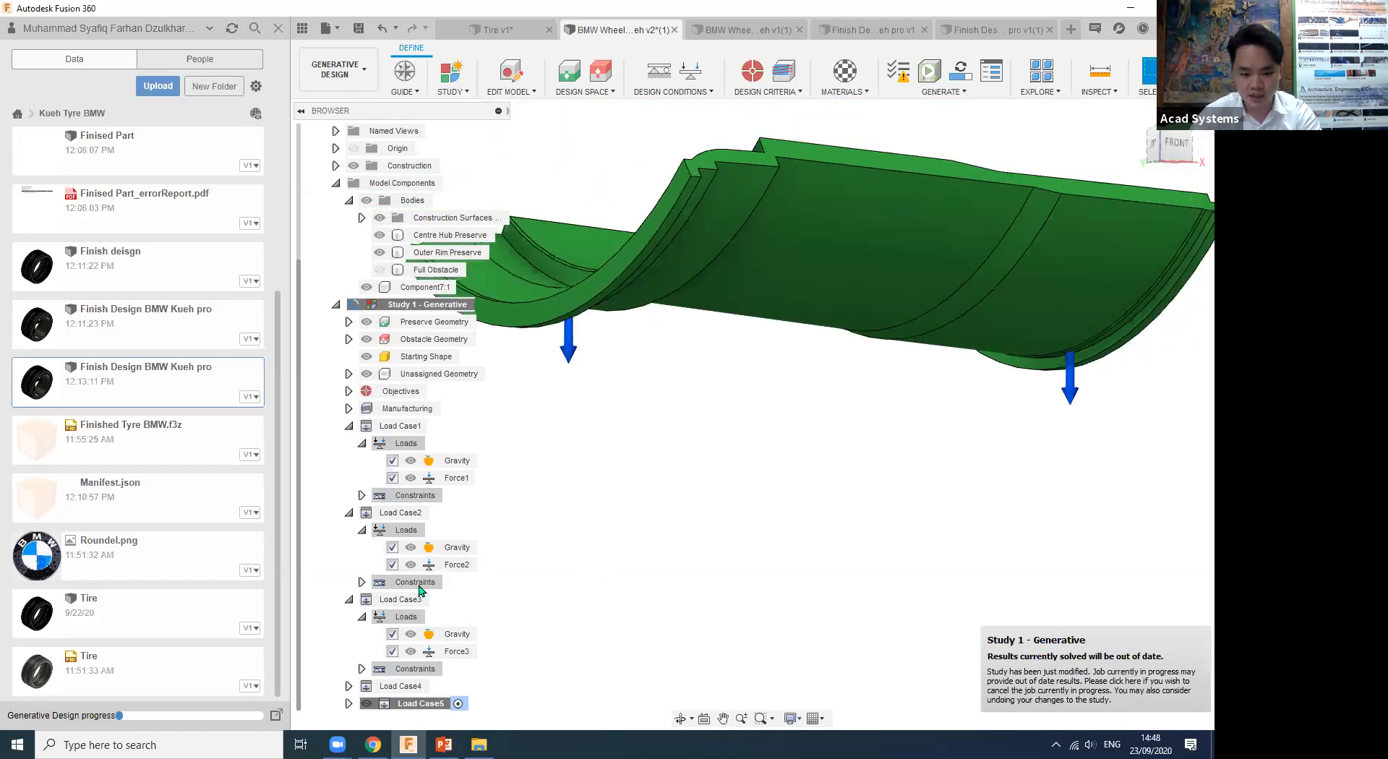
# Collapse Load Case3 and Load Case2 in the study tree, leaving Load Case1 expanded.
pyautogui.click(362, 617)
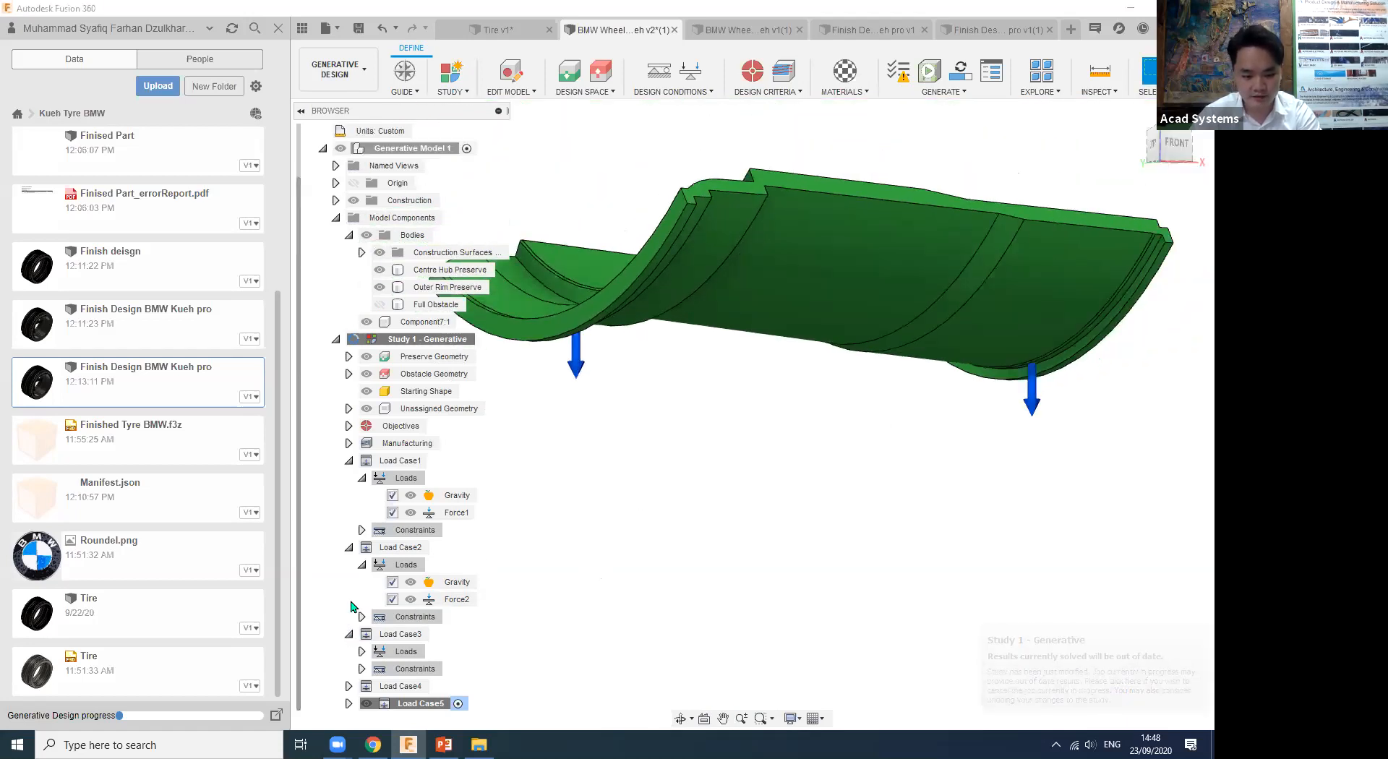
pyautogui.click(350, 635)
pyautogui.click(359, 583)
pyautogui.click(349, 565)
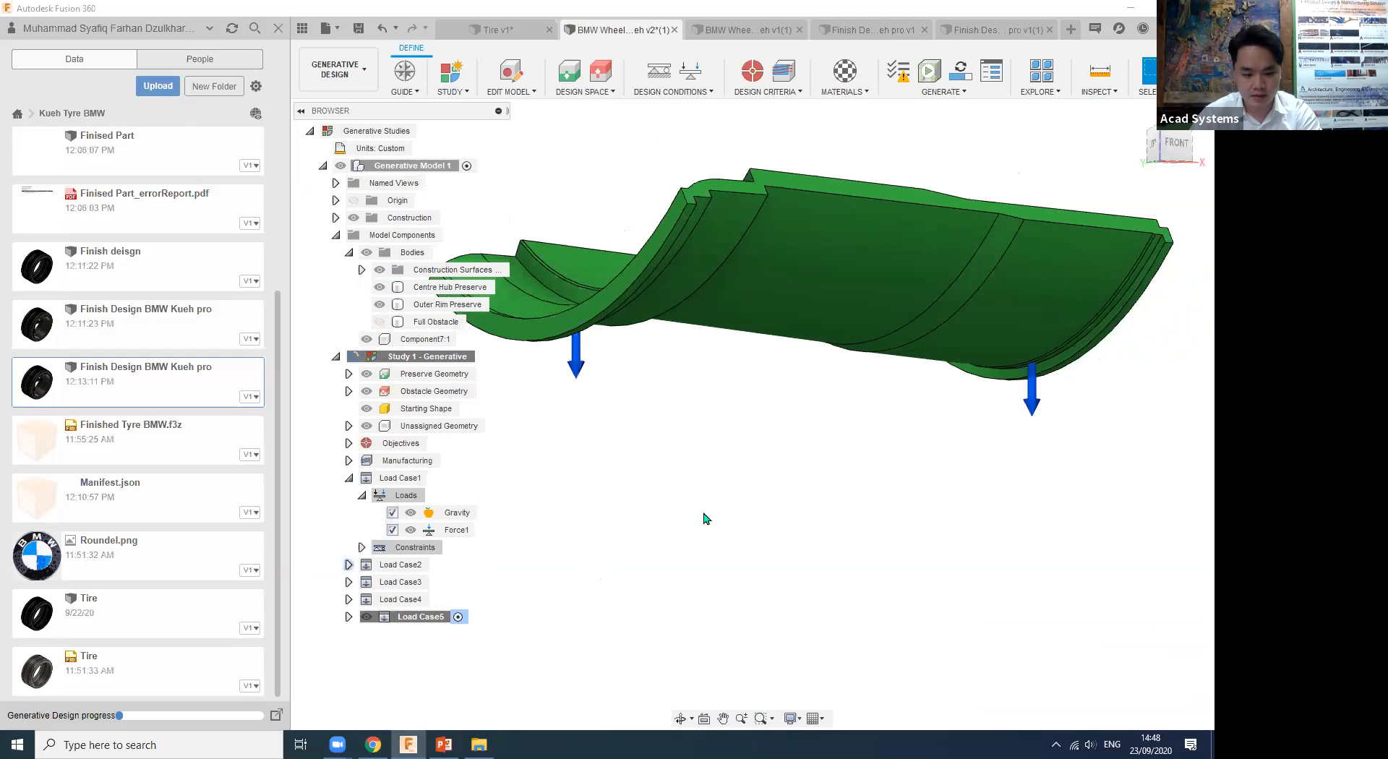
pyautogui.moveTo(762, 481); pyautogui.dragTo(723, 480, button='middle')
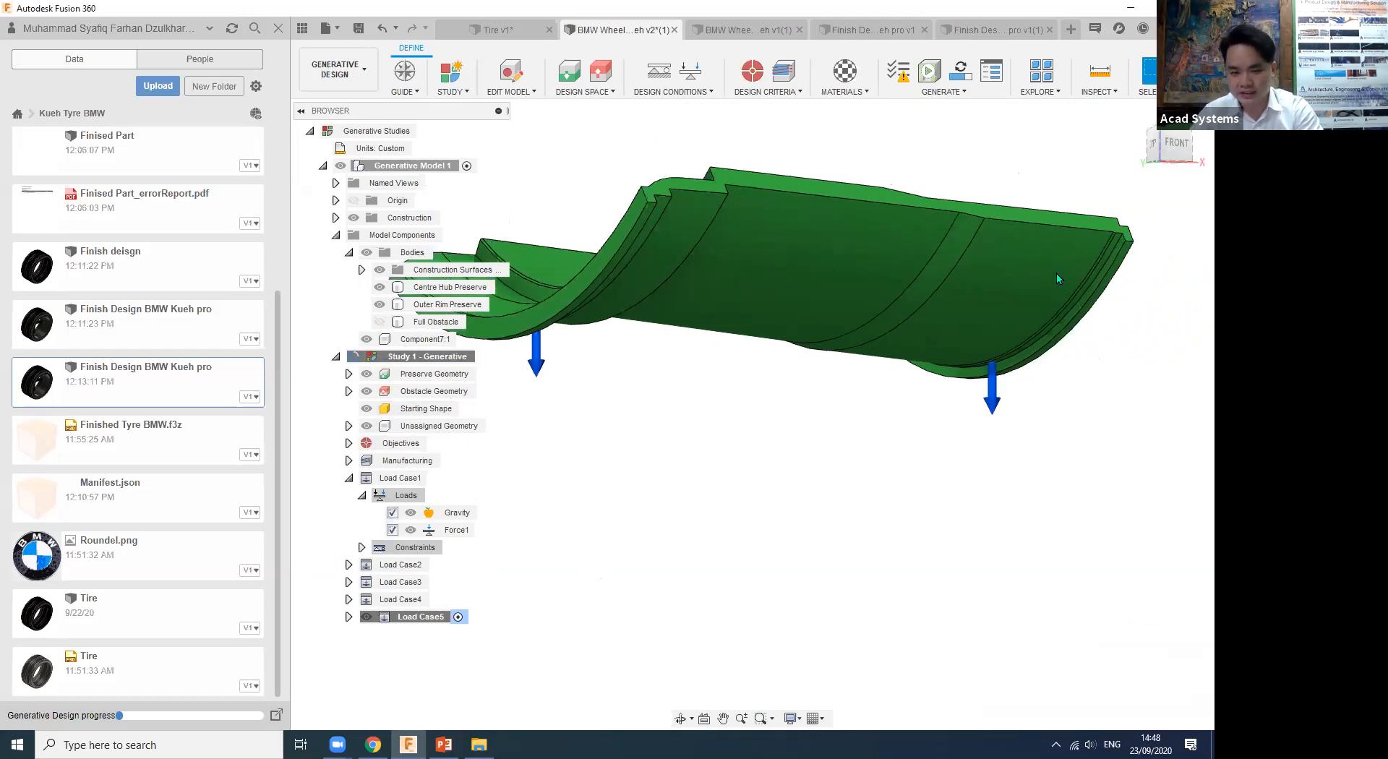
# Set the safety factor to 1.00 in the study's objectives and limits, keeping the Minimize Mass objective.
pyautogui.click(447, 305)
pyautogui.click(795, 92)
pyautogui.click(760, 93)
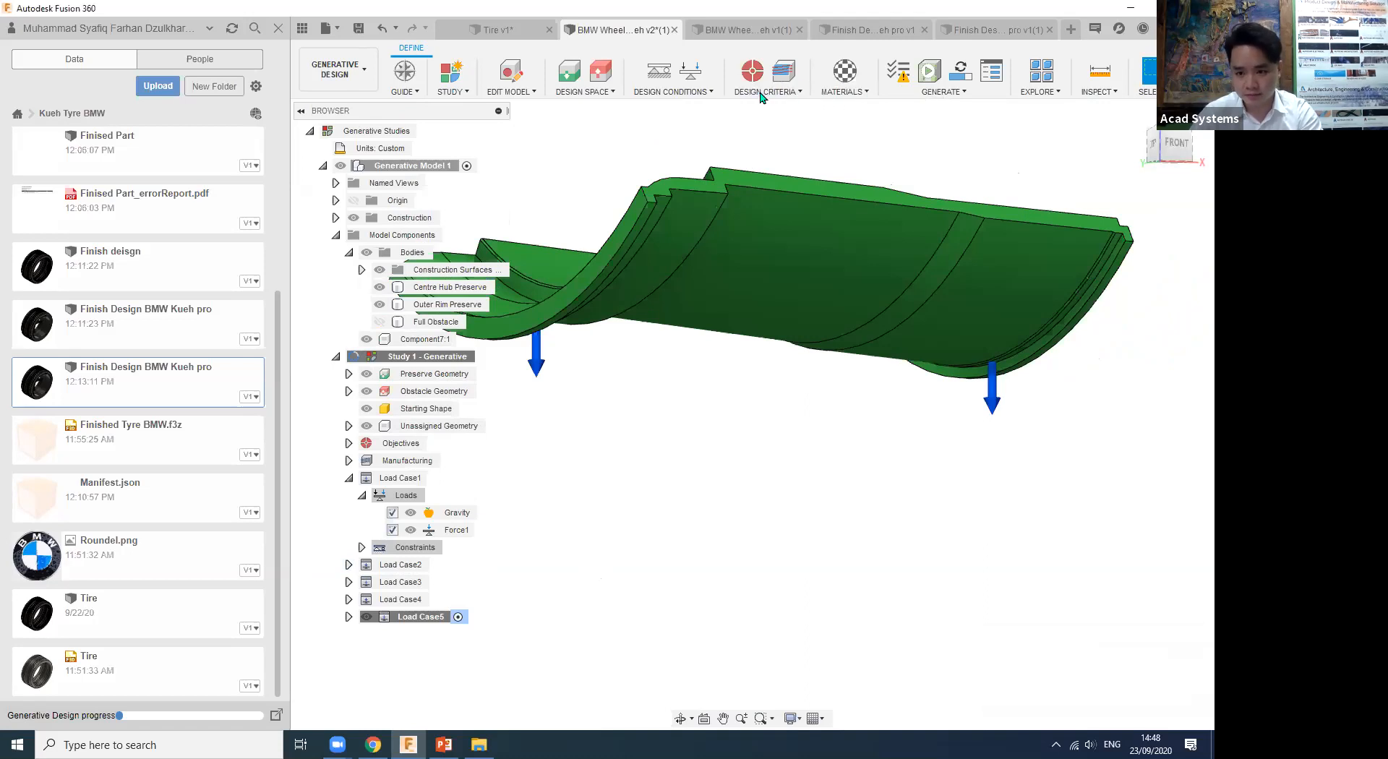
pyautogui.click(760, 94)
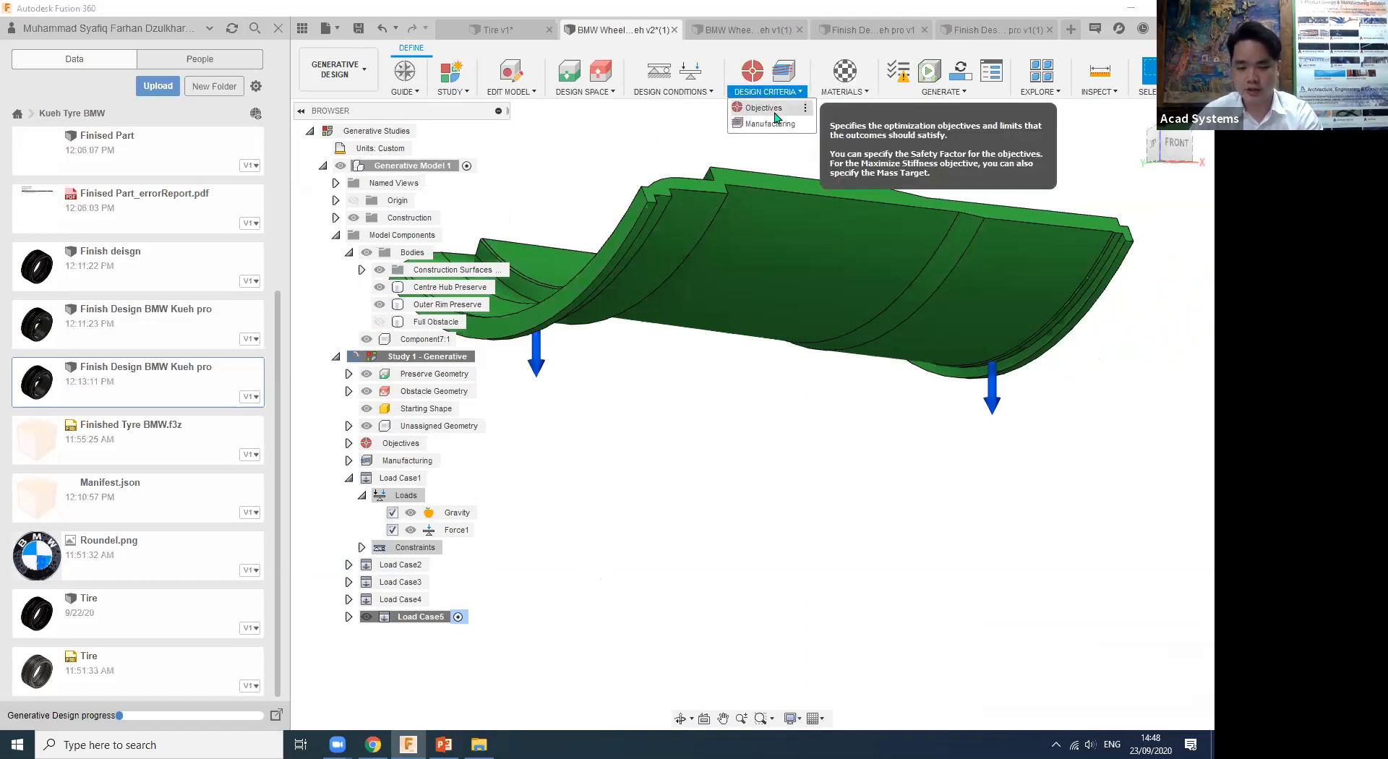
pyautogui.click(763, 109)
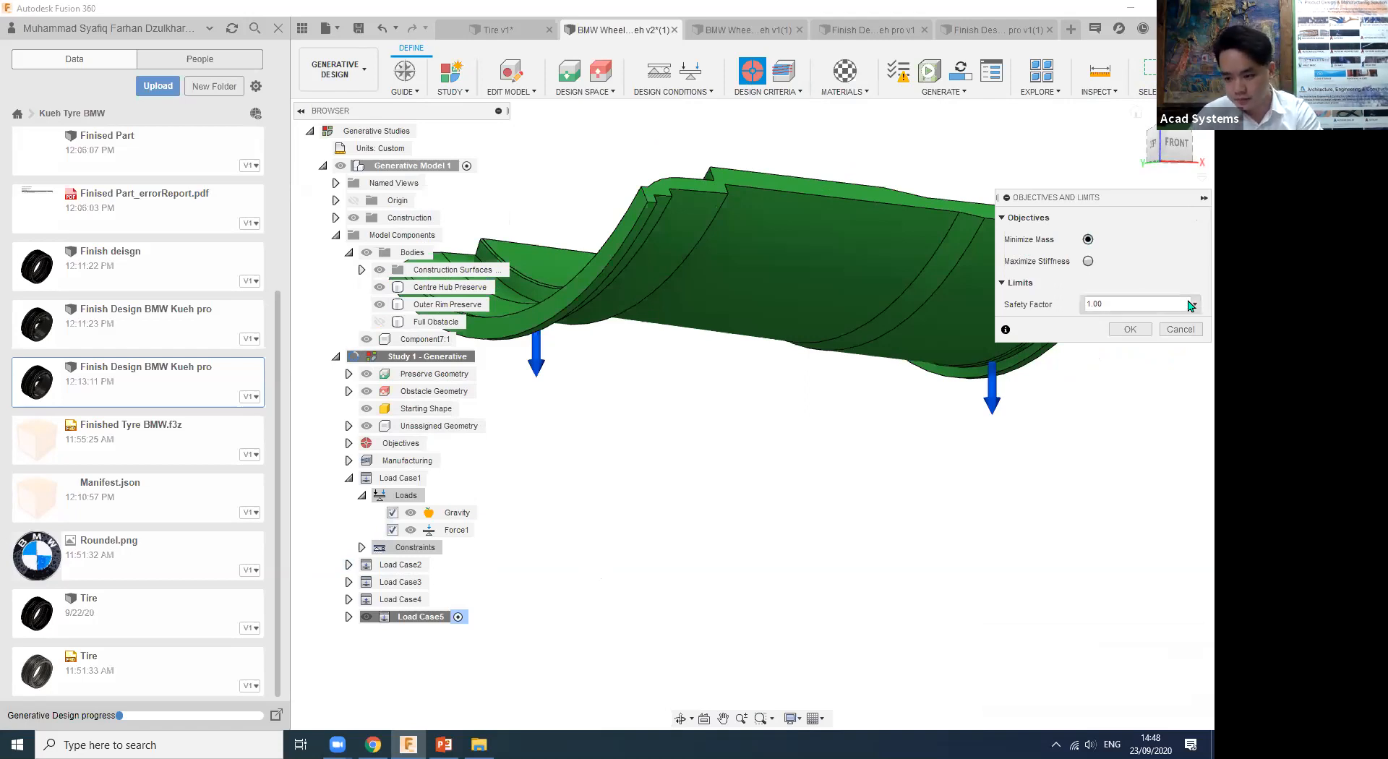
pyautogui.click(1133, 307)
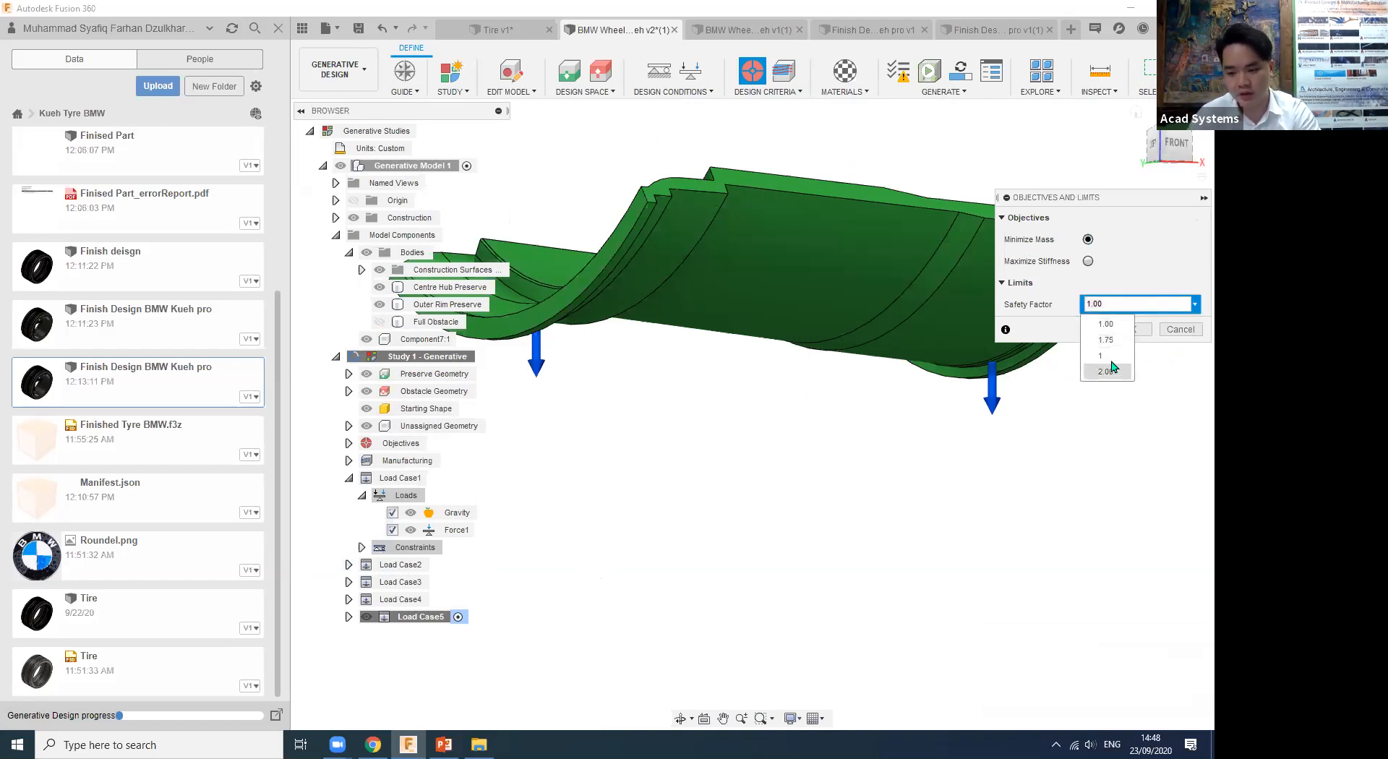
pyautogui.click(1106, 324)
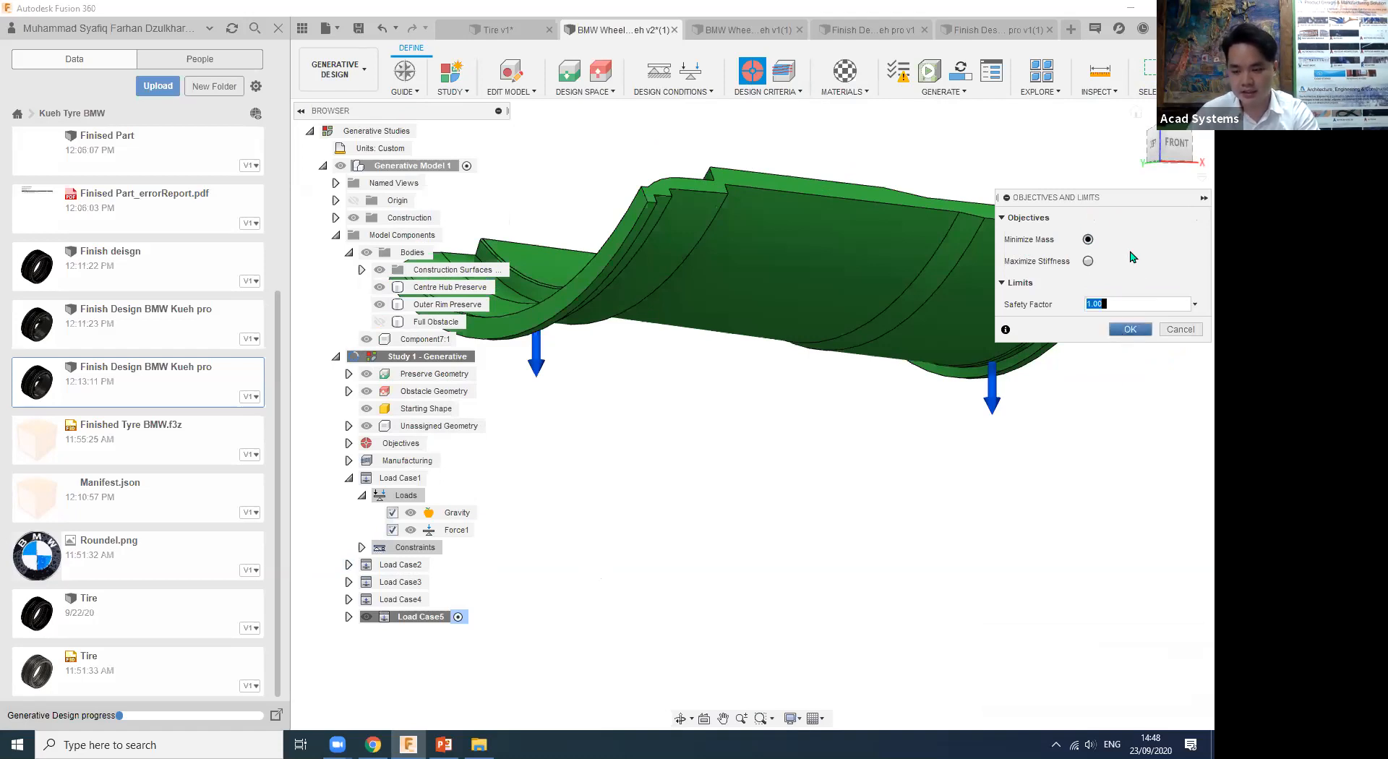
pyautogui.click(1129, 331)
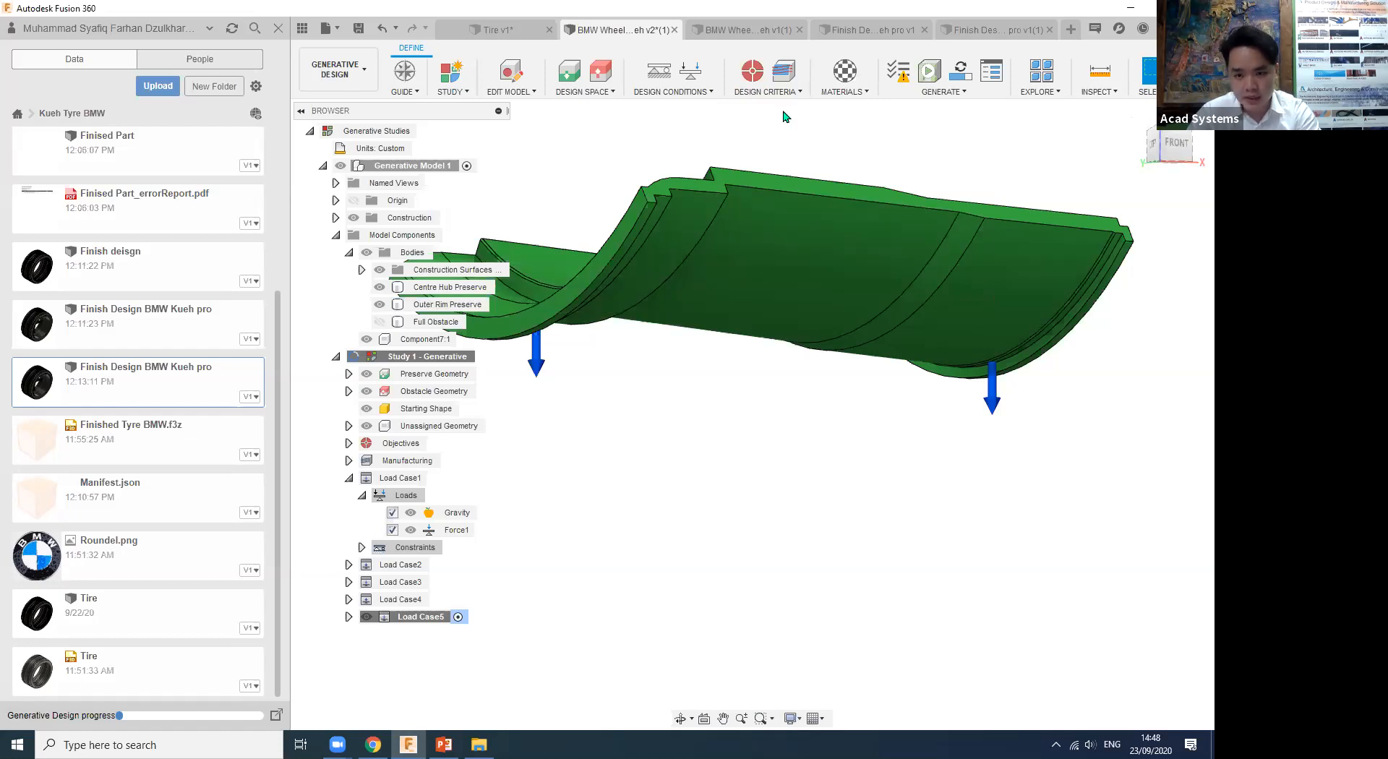
# Disable the Additive method in the study's manufacturing criteria, keeping Unrestricted enabled.
pyautogui.click(773, 91)
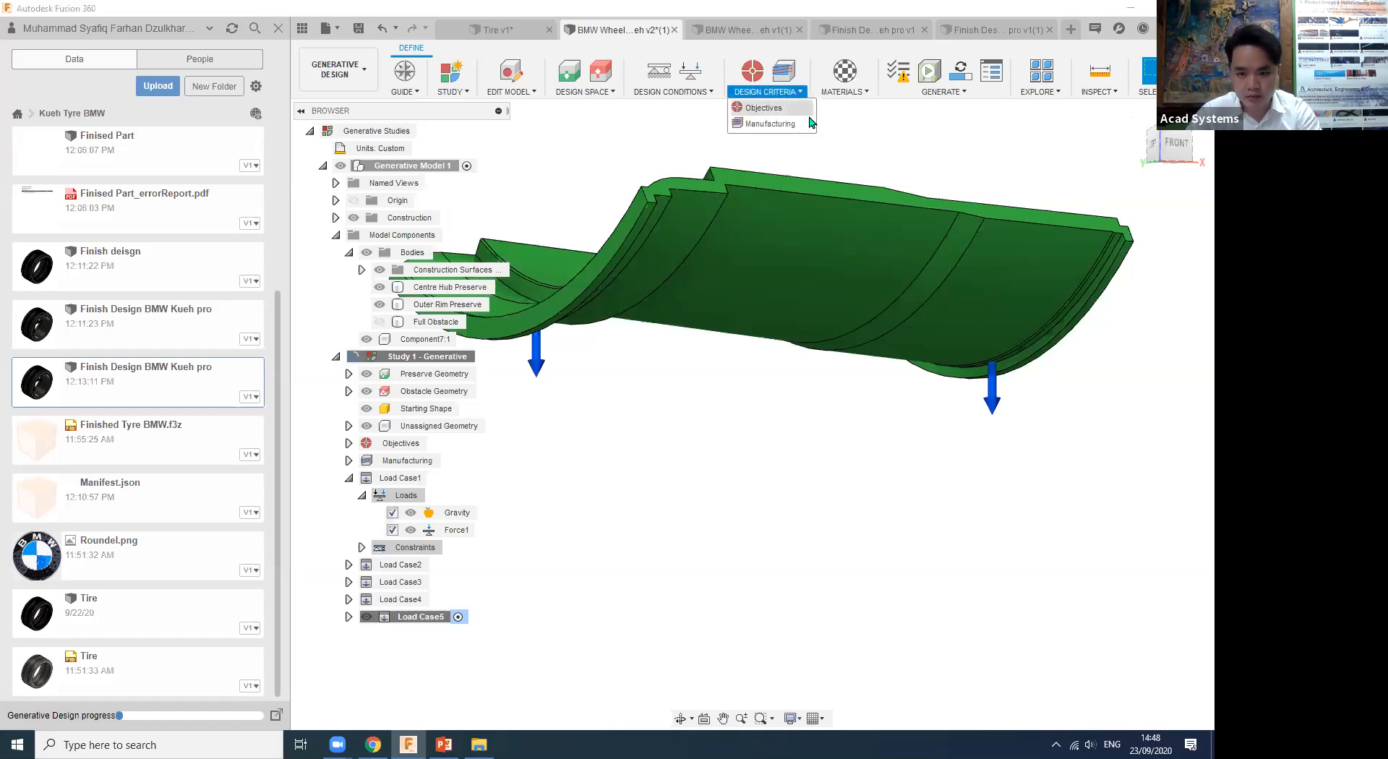
pyautogui.click(771, 123)
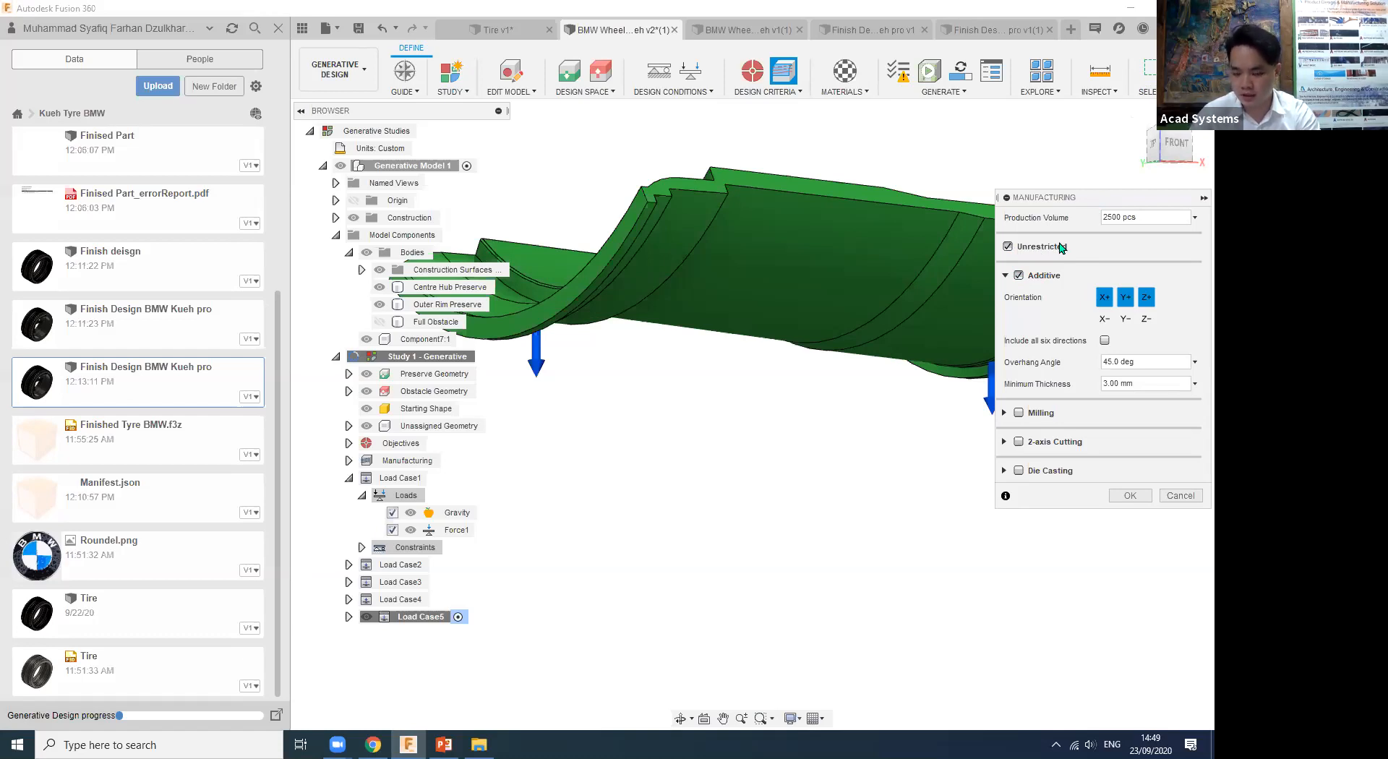
pyautogui.moveTo(960, 143); pyautogui.dragTo(812, 405, button='middle')
pyautogui.scroll(-1, 811, 405)
pyautogui.moveTo(719, 347); pyautogui.dragTo(882, 333, button='middle')
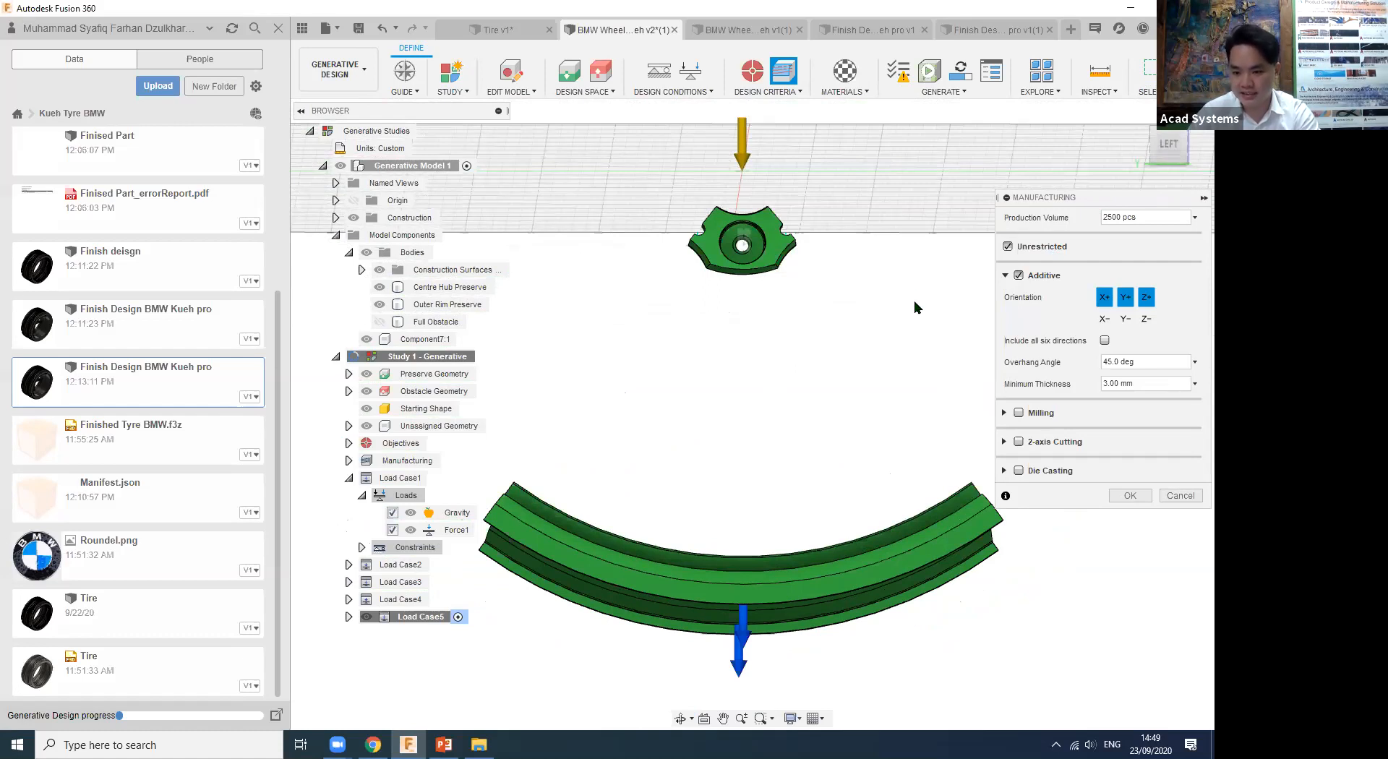
pyautogui.moveTo(928, 286); pyautogui.dragTo(888, 283, button='middle')
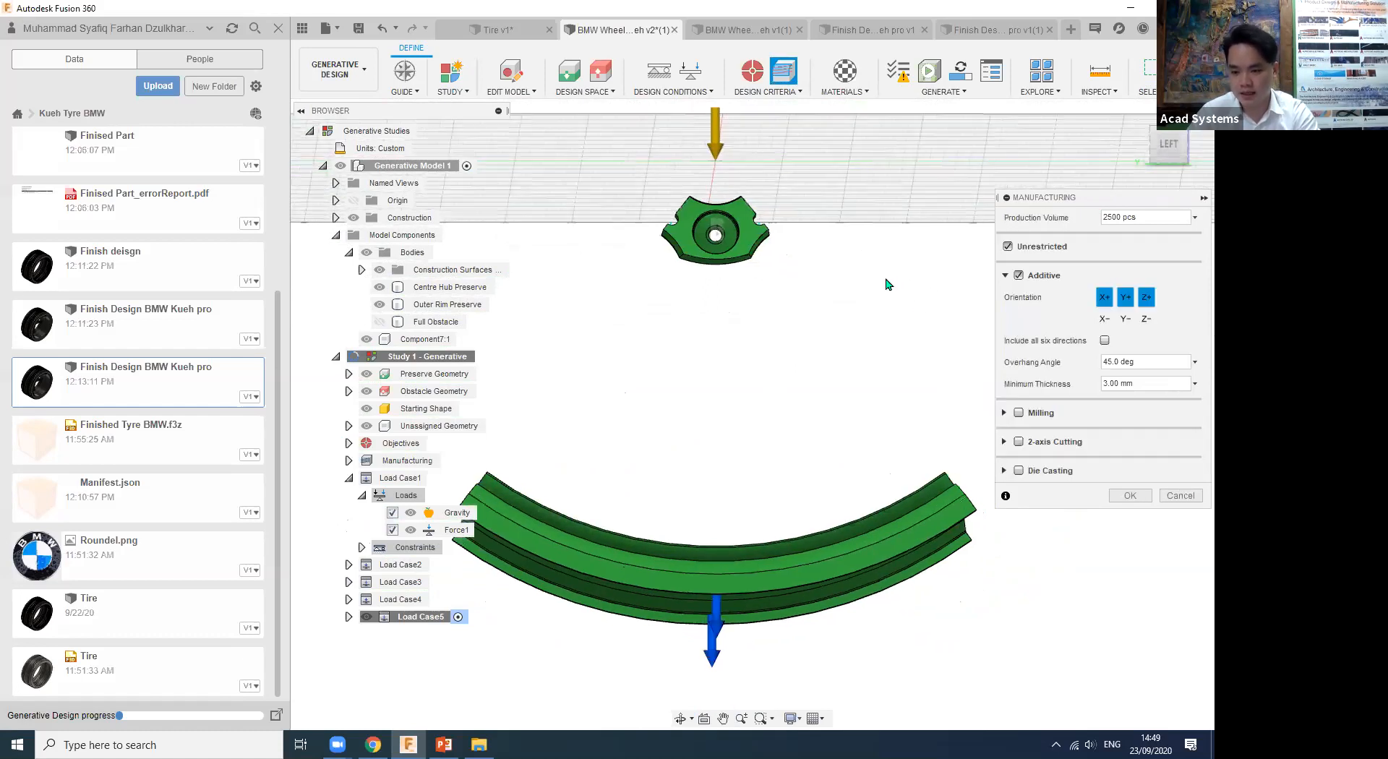
pyautogui.click(1019, 276)
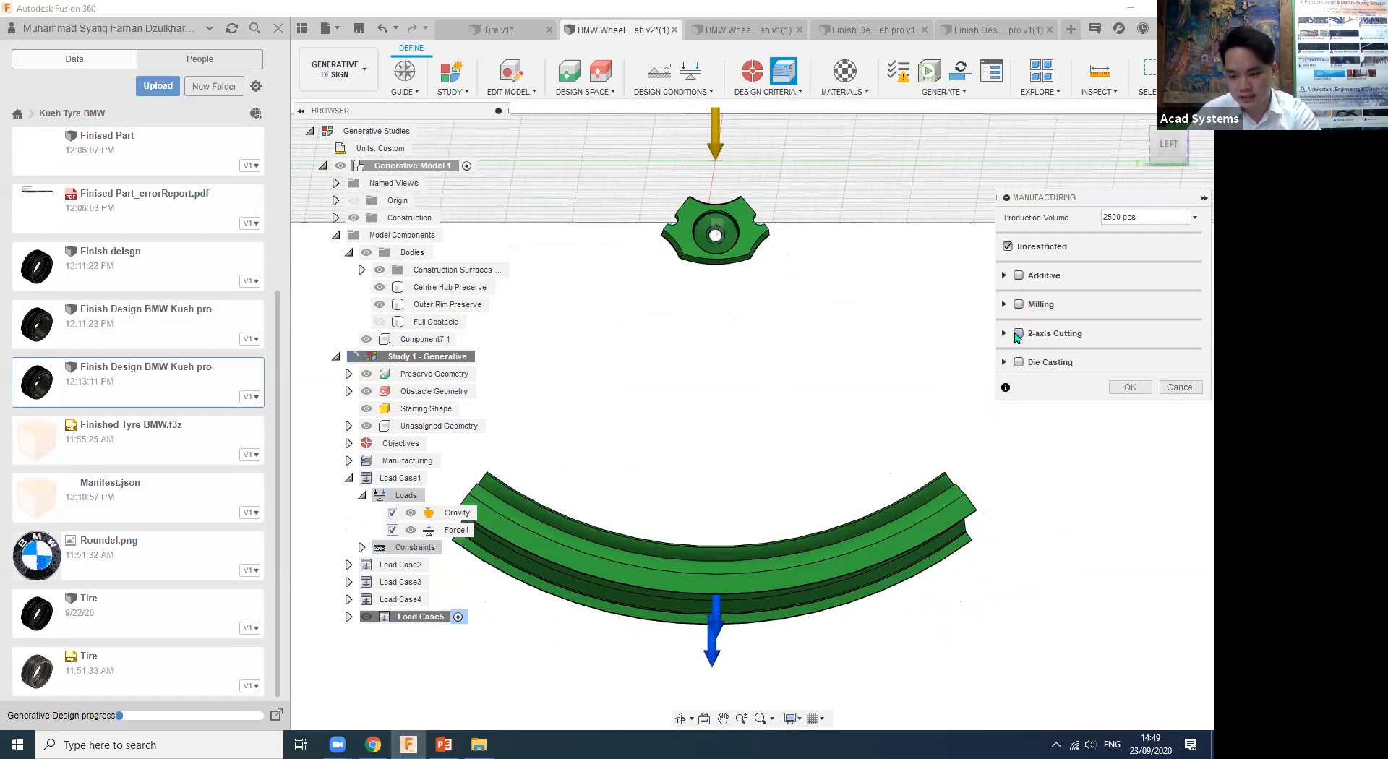
# Enable the Die Casting preview method with its default draft and thickness values and accept the manufacturing criteria.
pyautogui.keyDown('shift'); pyautogui.moveTo(900, 238); pyautogui.dragTo(933, 269, button='middle'); pyautogui.keyUp('shift')
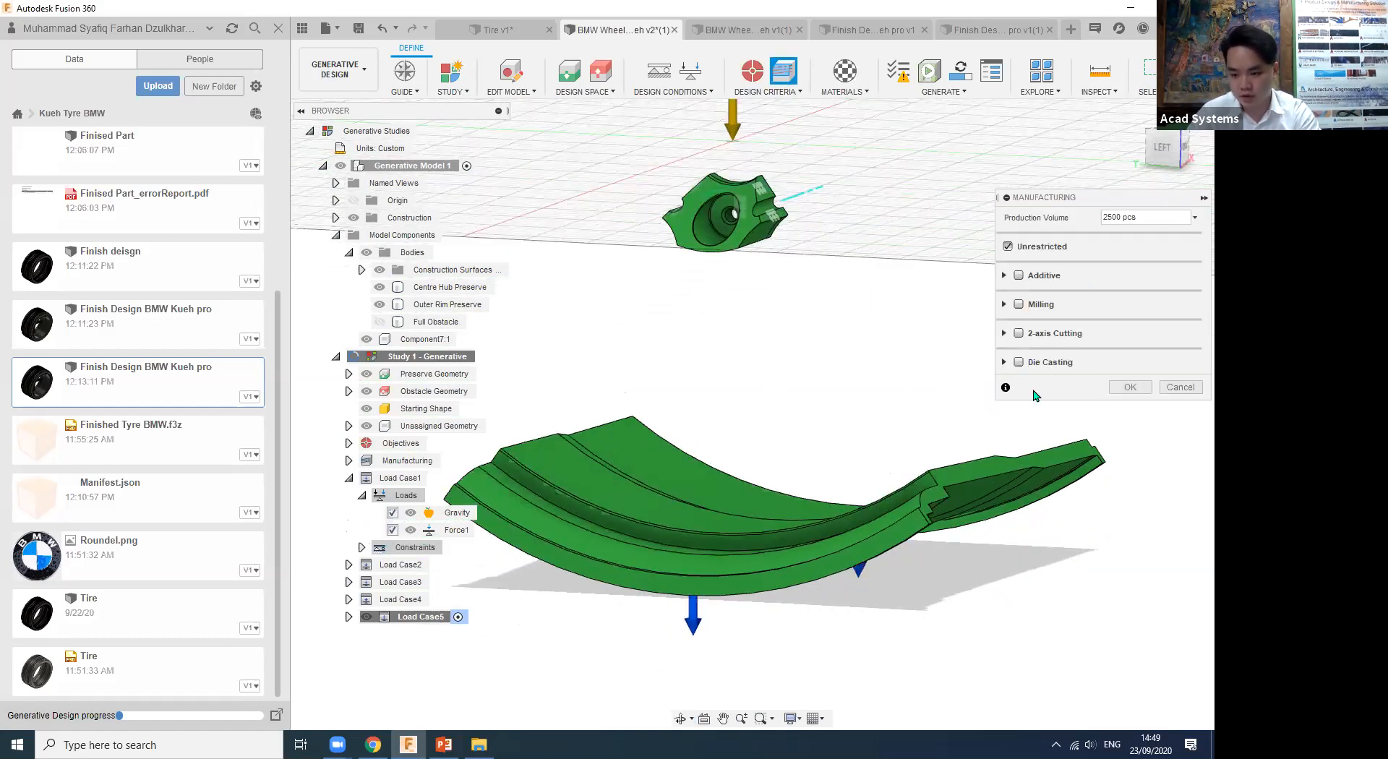
pyautogui.click(1020, 363)
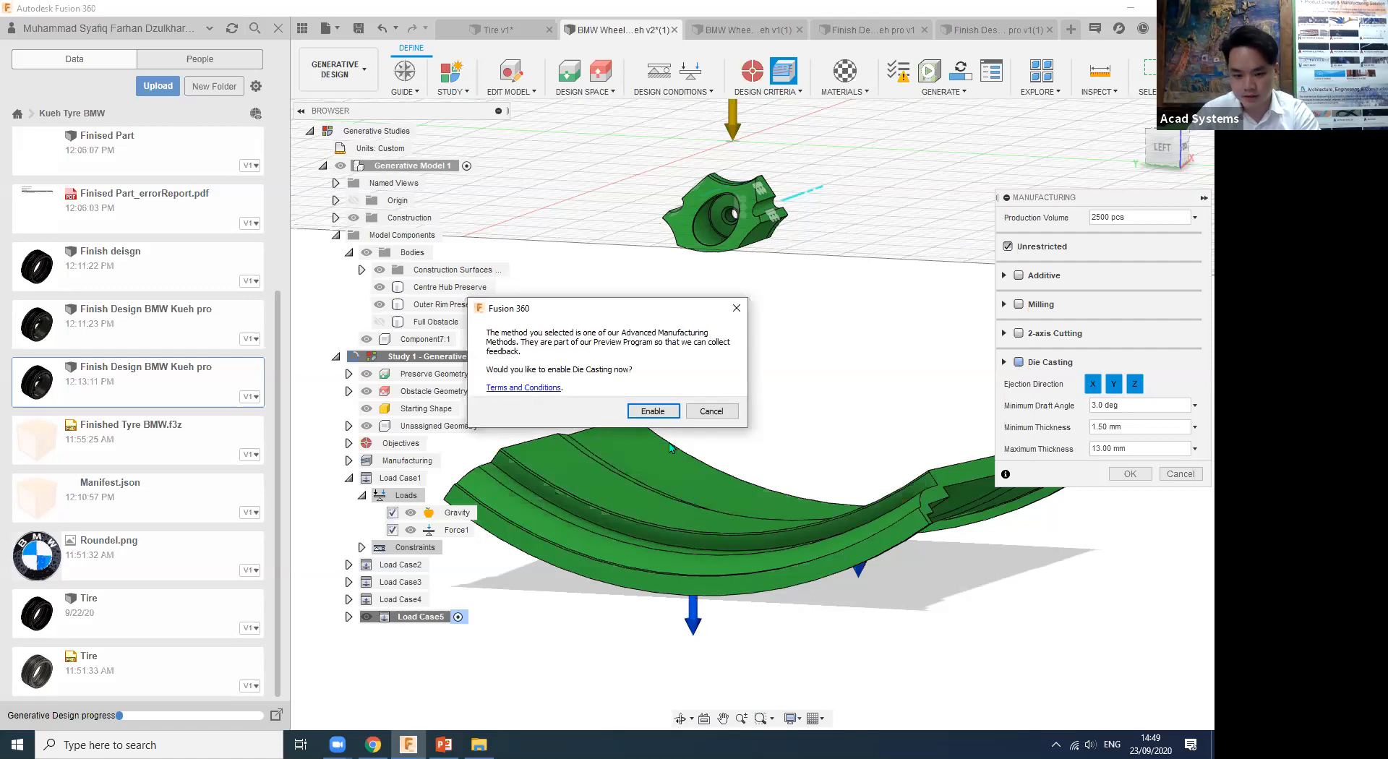
pyautogui.click(653, 411)
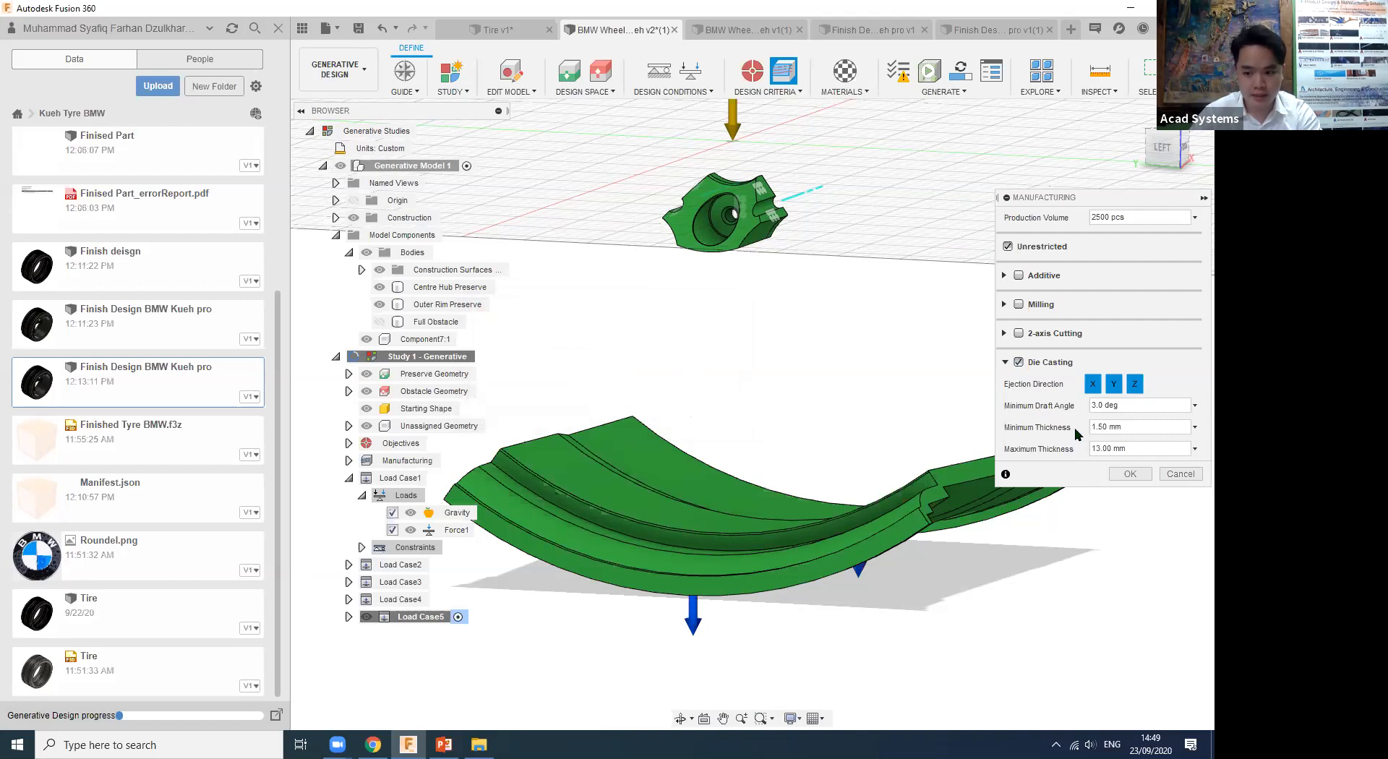
pyautogui.click(1132, 475)
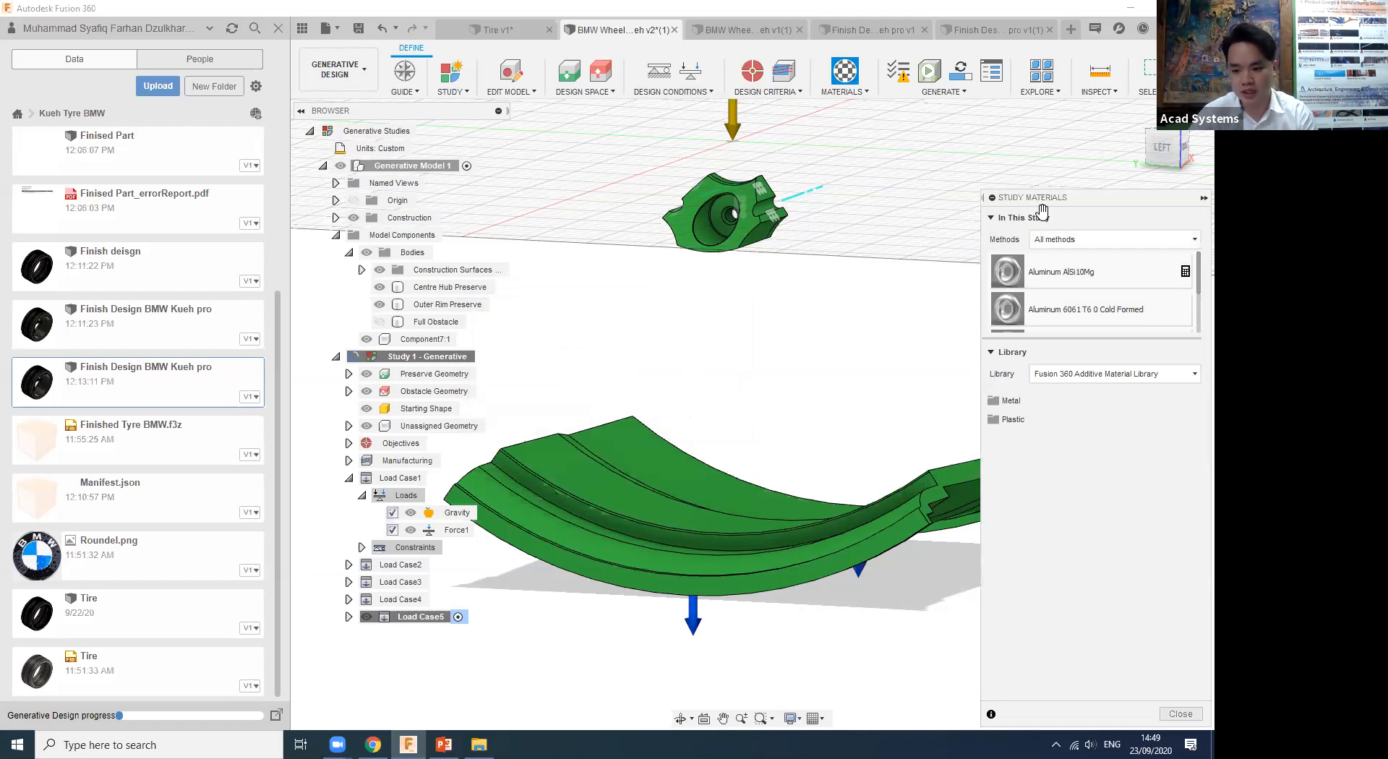
# Browse the metals of the Fusion 360 Material Library in the study materials, without adding any to the study.
pyautogui.click(1175, 377)
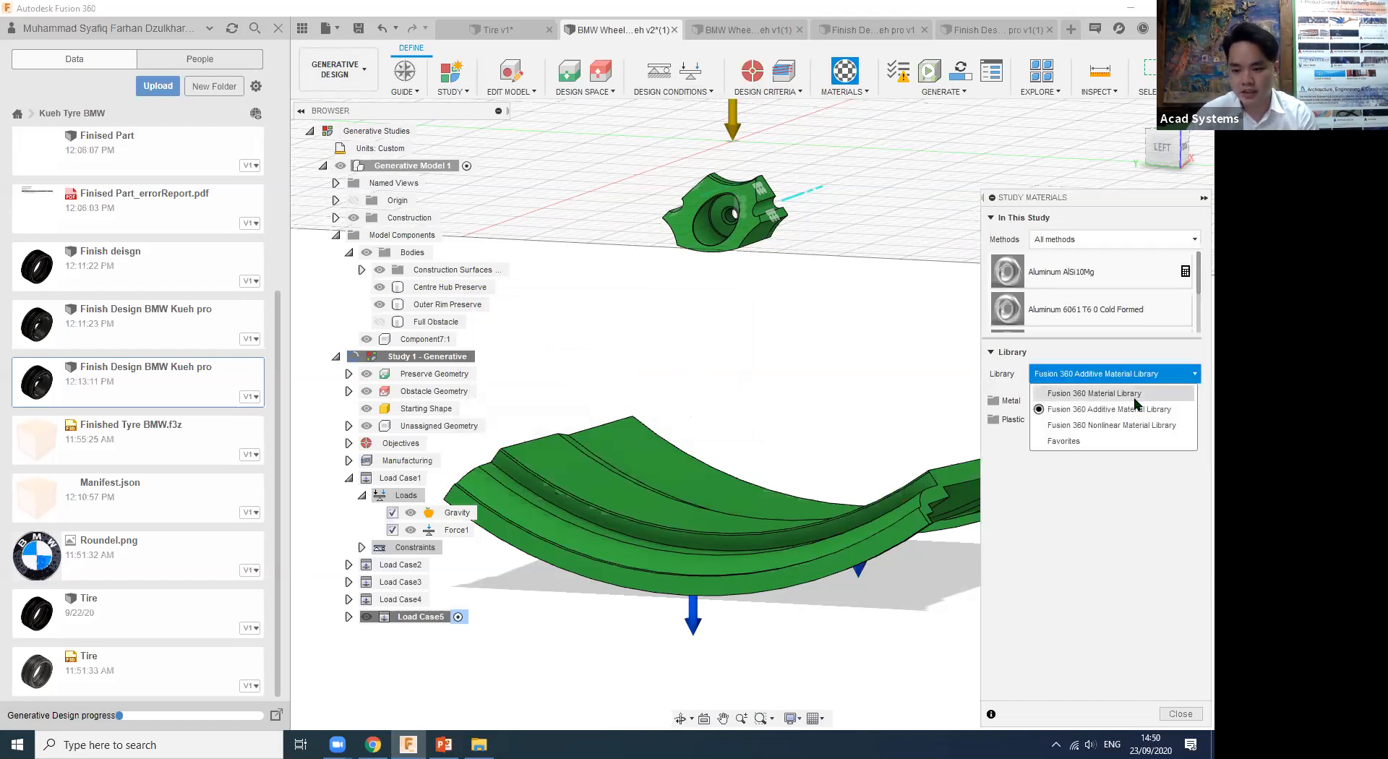
pyautogui.click(1136, 394)
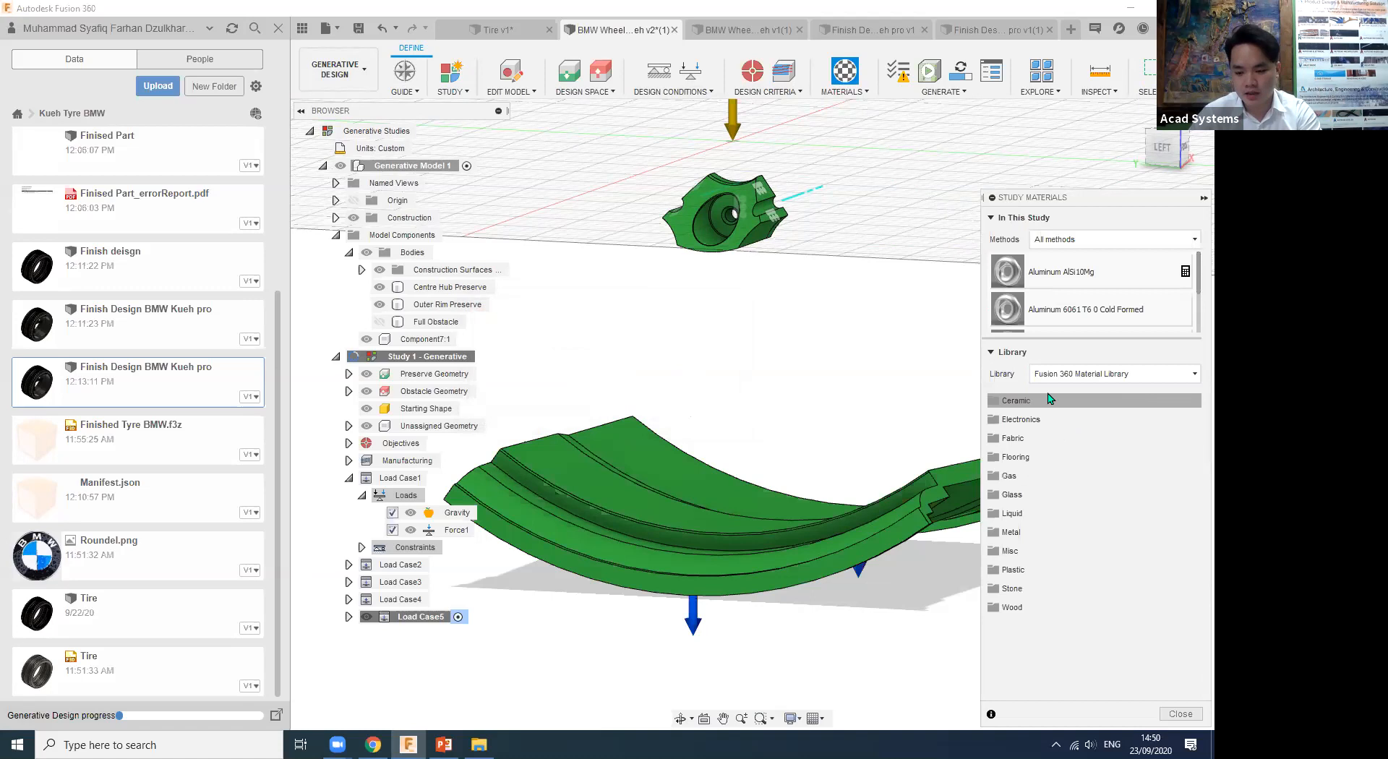
pyautogui.click(1013, 533)
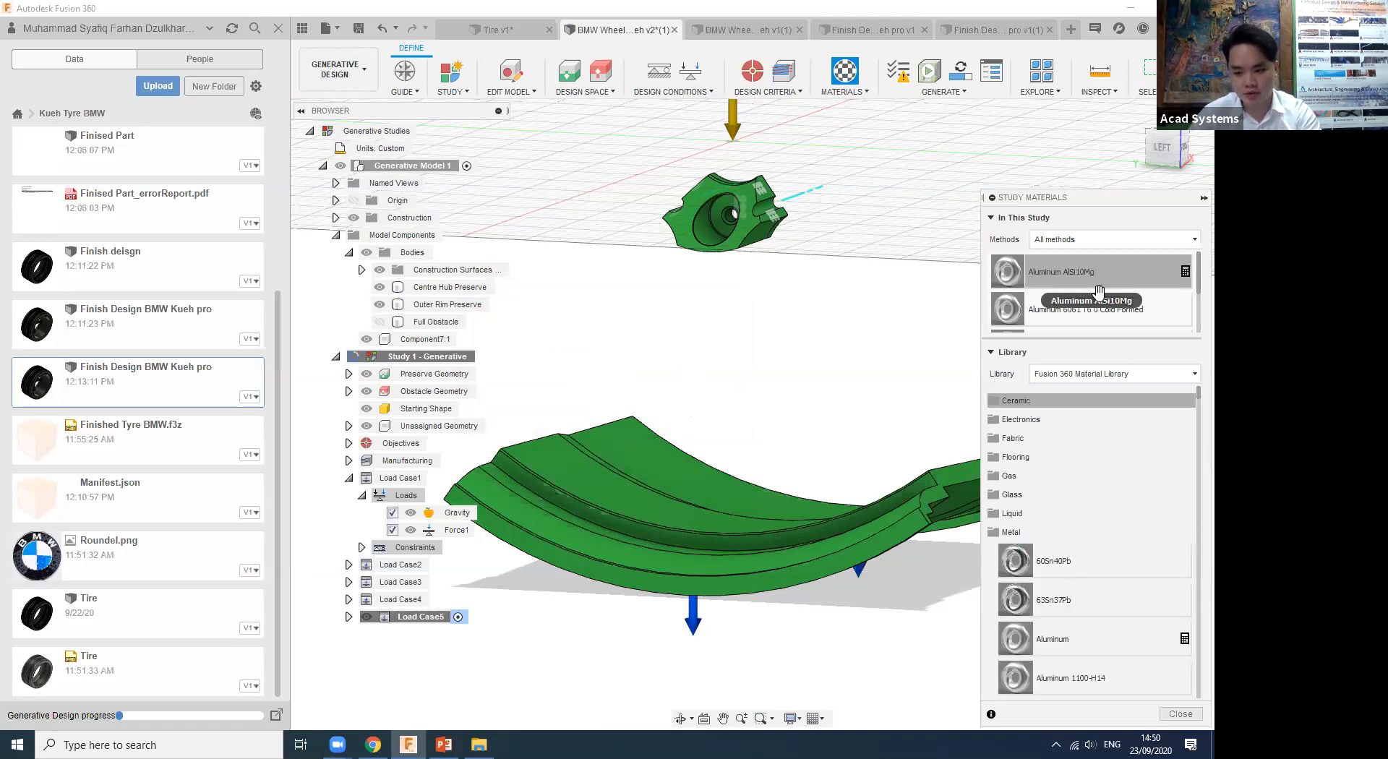
pyautogui.moveTo(1095, 598)
pyautogui.mouseDown()
pyautogui.moveTo(1108, 571)
pyautogui.moveTo(1097, 299)
pyautogui.moveTo(1090, 594)
pyautogui.mouseUp()
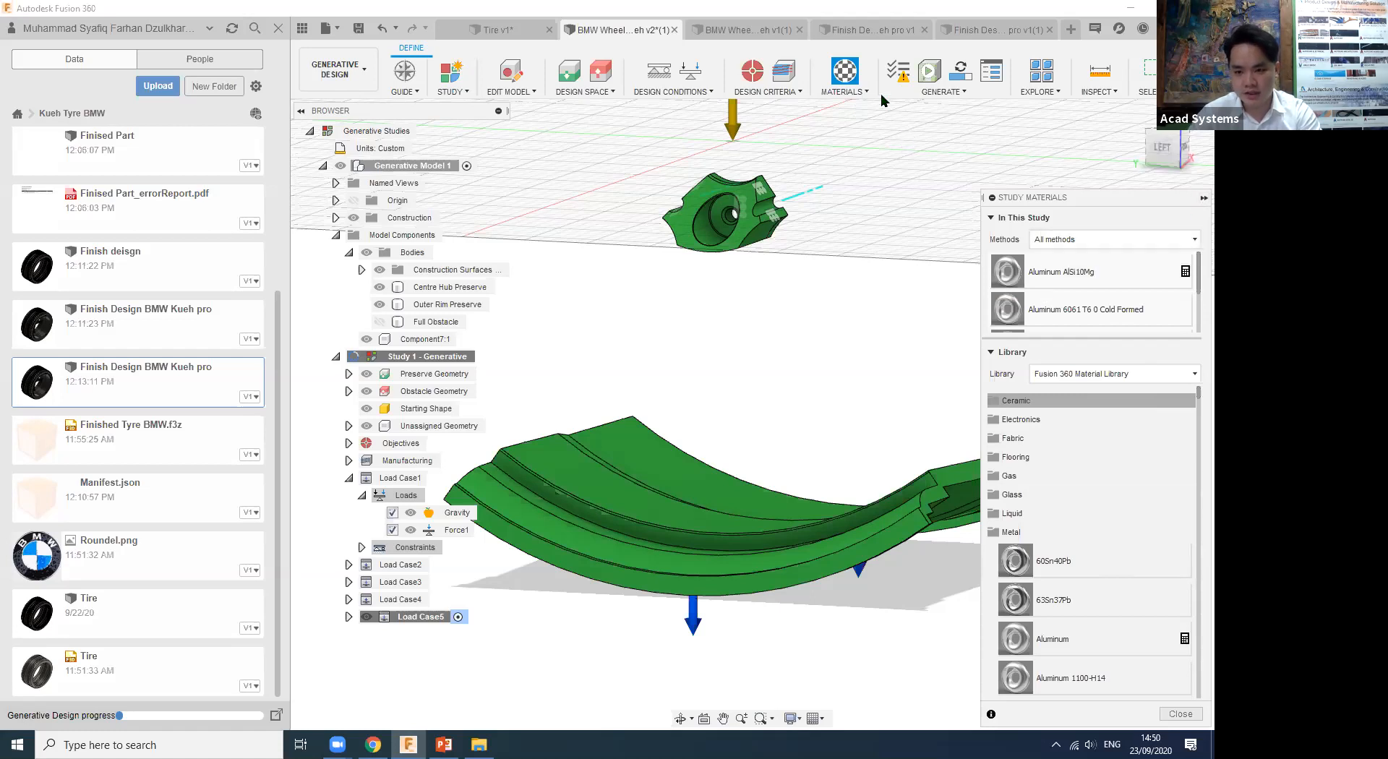
# Run the pre-check on the study, widen the warnings dialog to read the messages and close it.
pyautogui.click(900, 82)
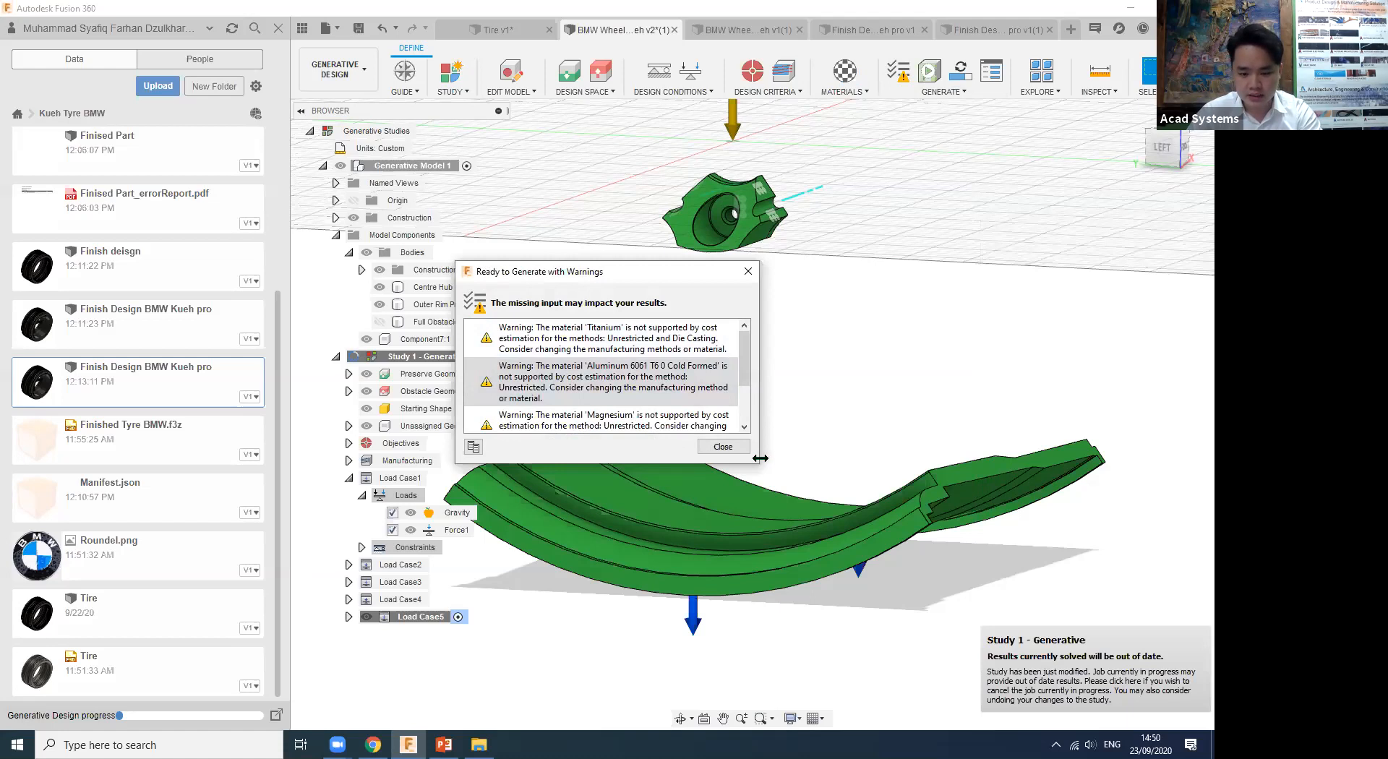
pyautogui.moveTo(760, 458); pyautogui.dragTo(895, 458)
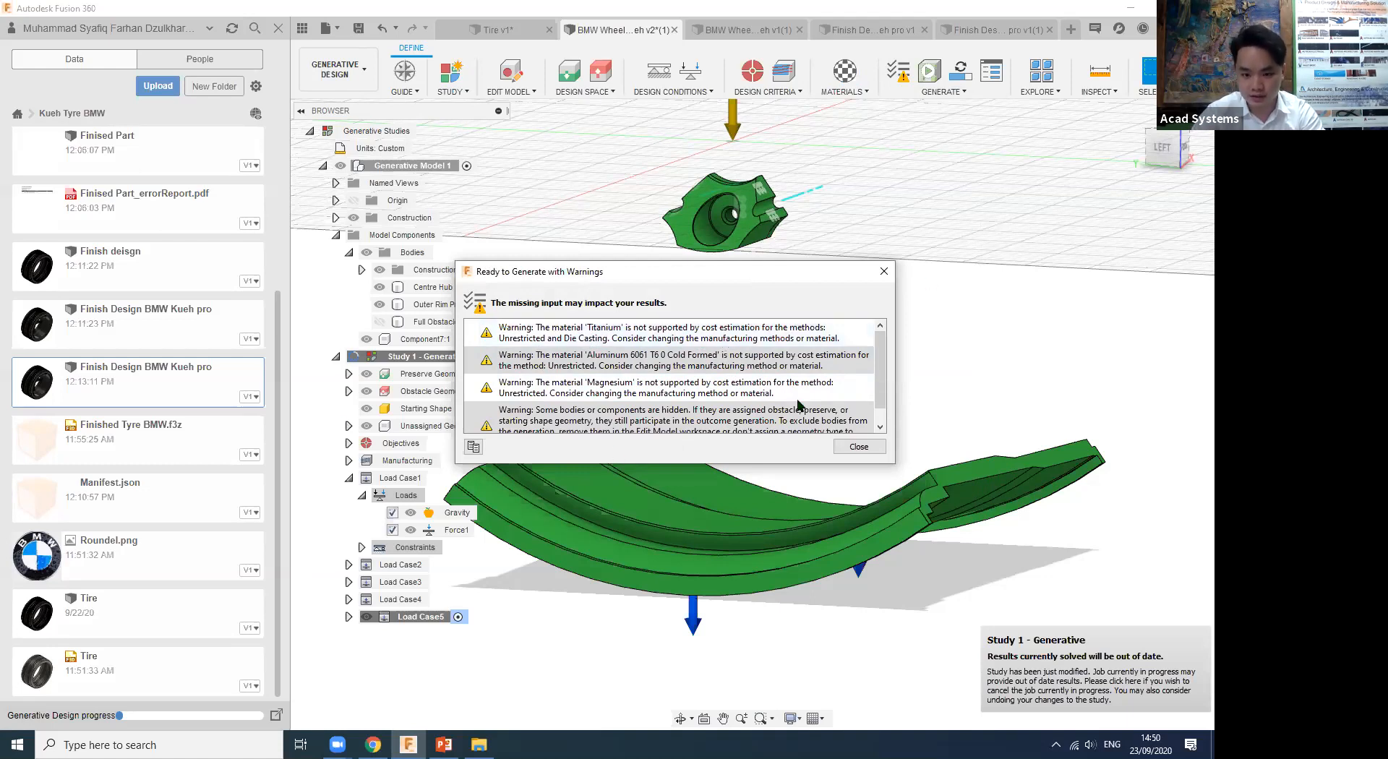
pyautogui.click(861, 447)
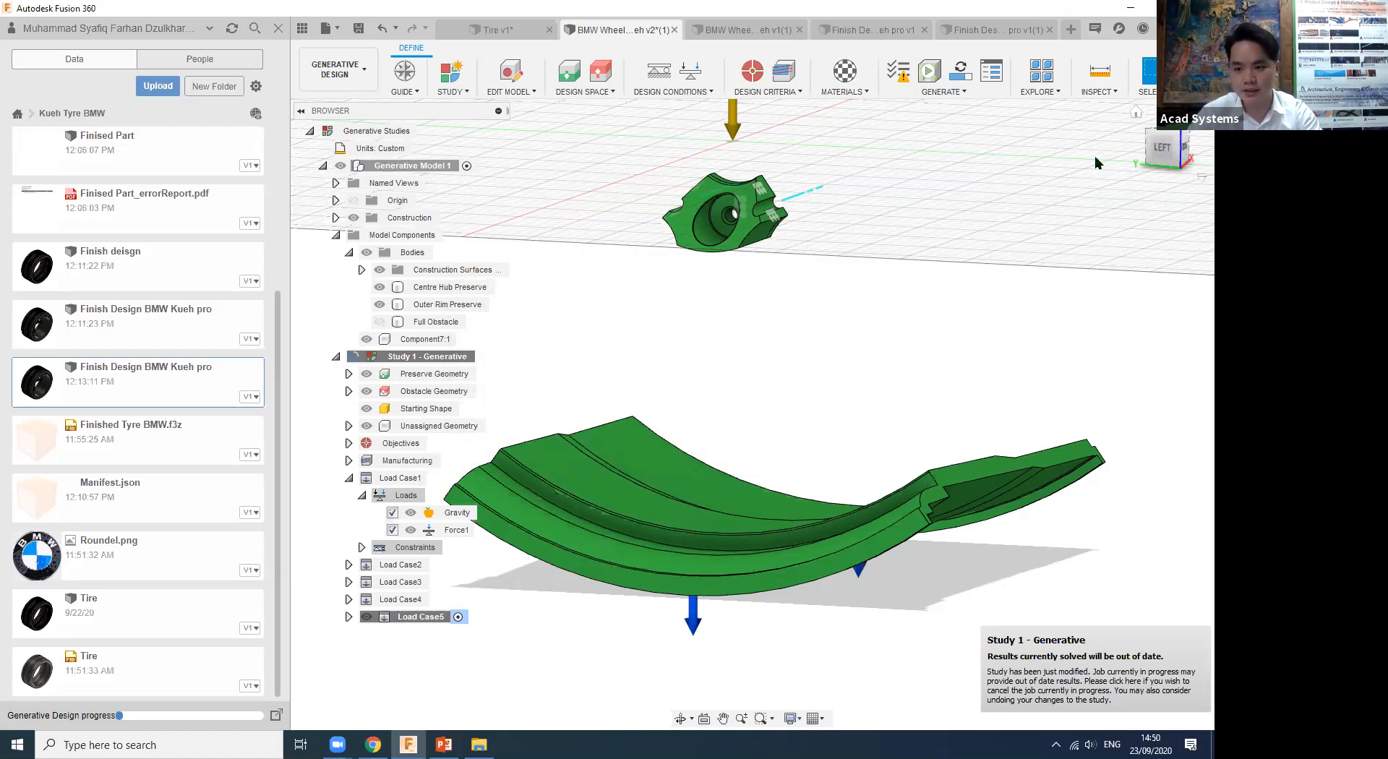
# Open the Generate dialog, review the listing for Study 1 - Generative and close the dialog.
pyautogui.click(970, 94)
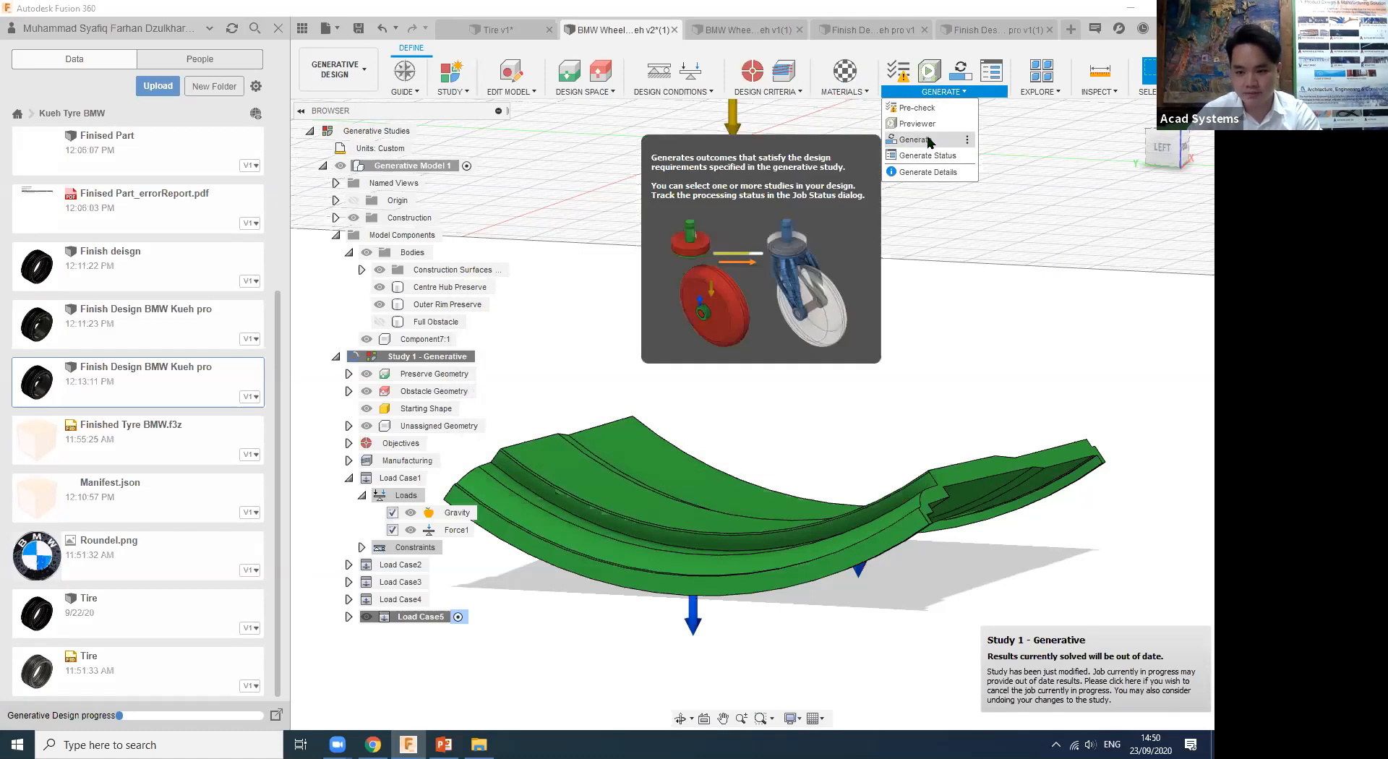
pyautogui.click(964, 80)
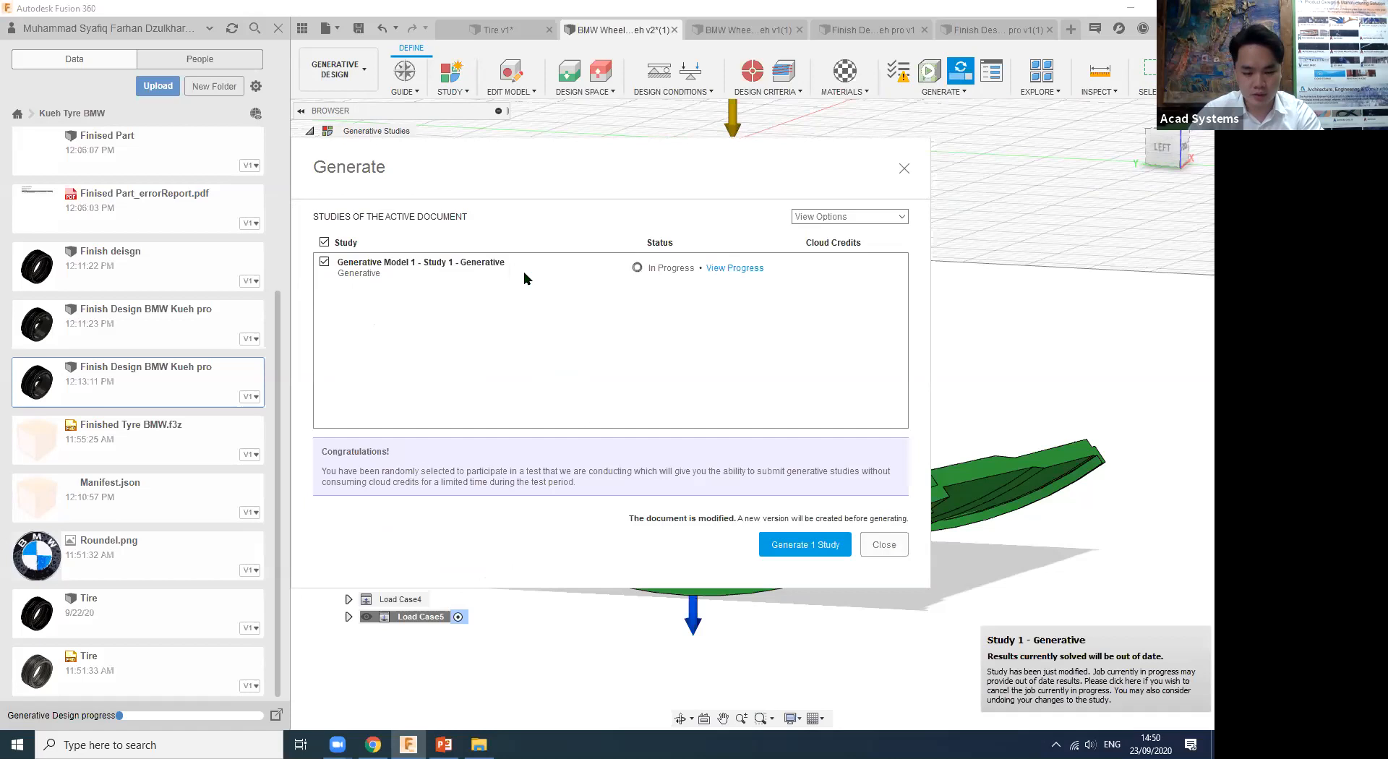
pyautogui.click(799, 546)
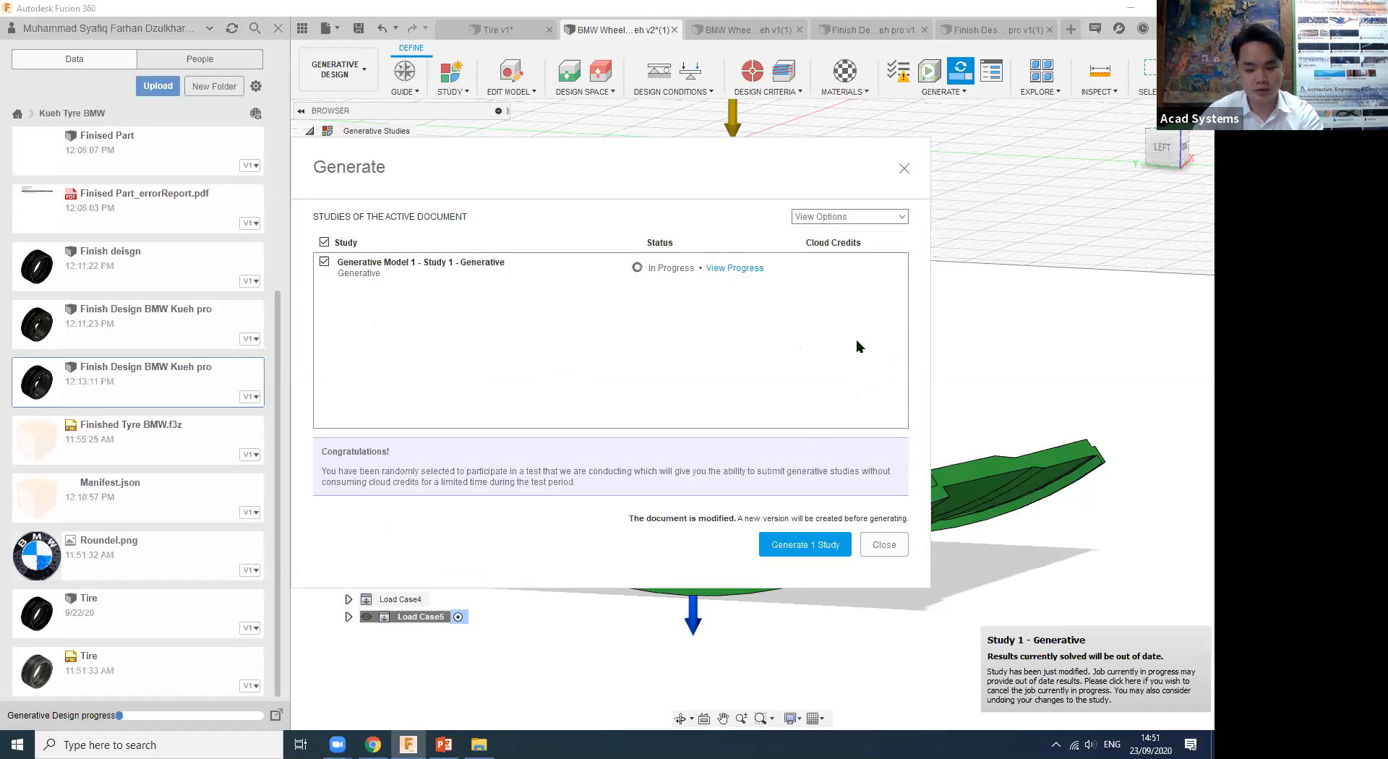
pyautogui.click(885, 546)
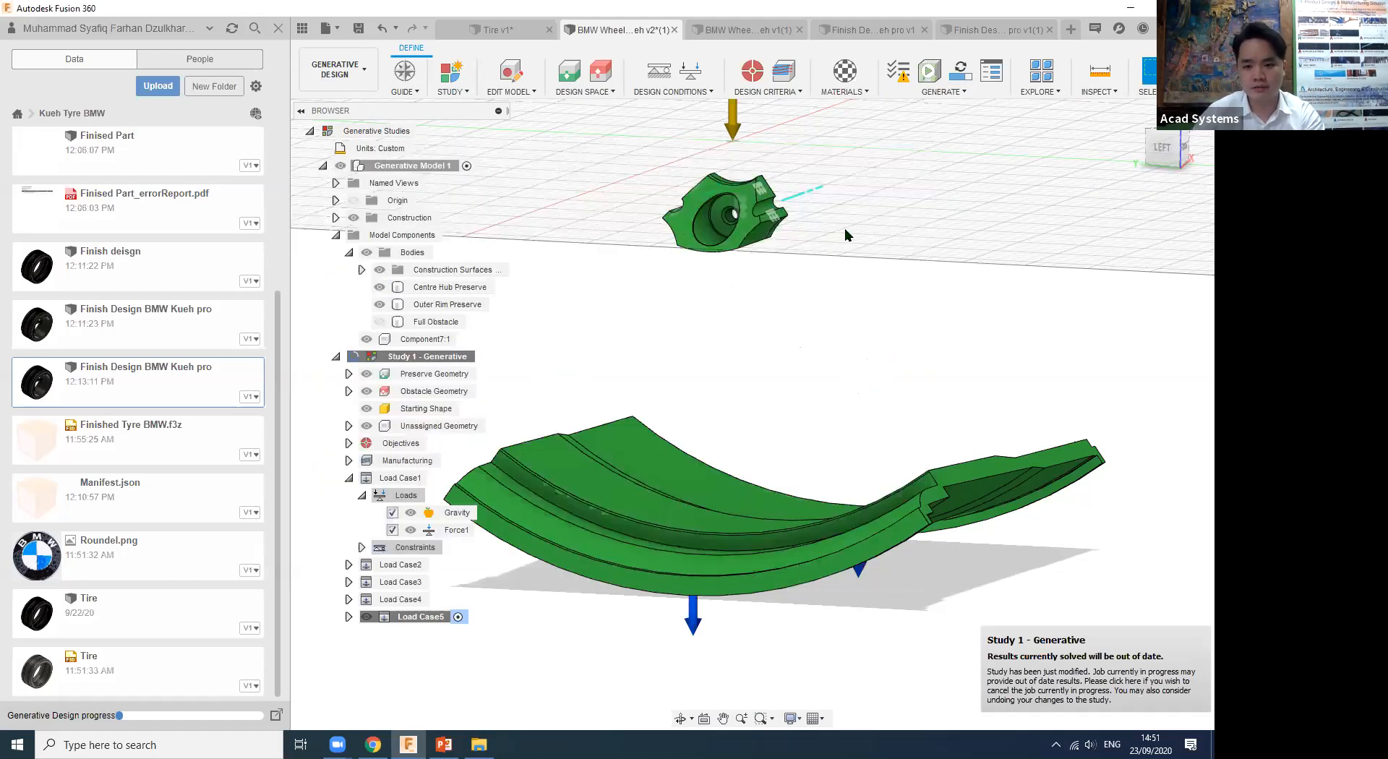
# Switch to the BMW Wheel Tutorial v2 kueh v1 document, leave its outcome view and include all four materials in the outcome filters.
pyautogui.click(734, 32)
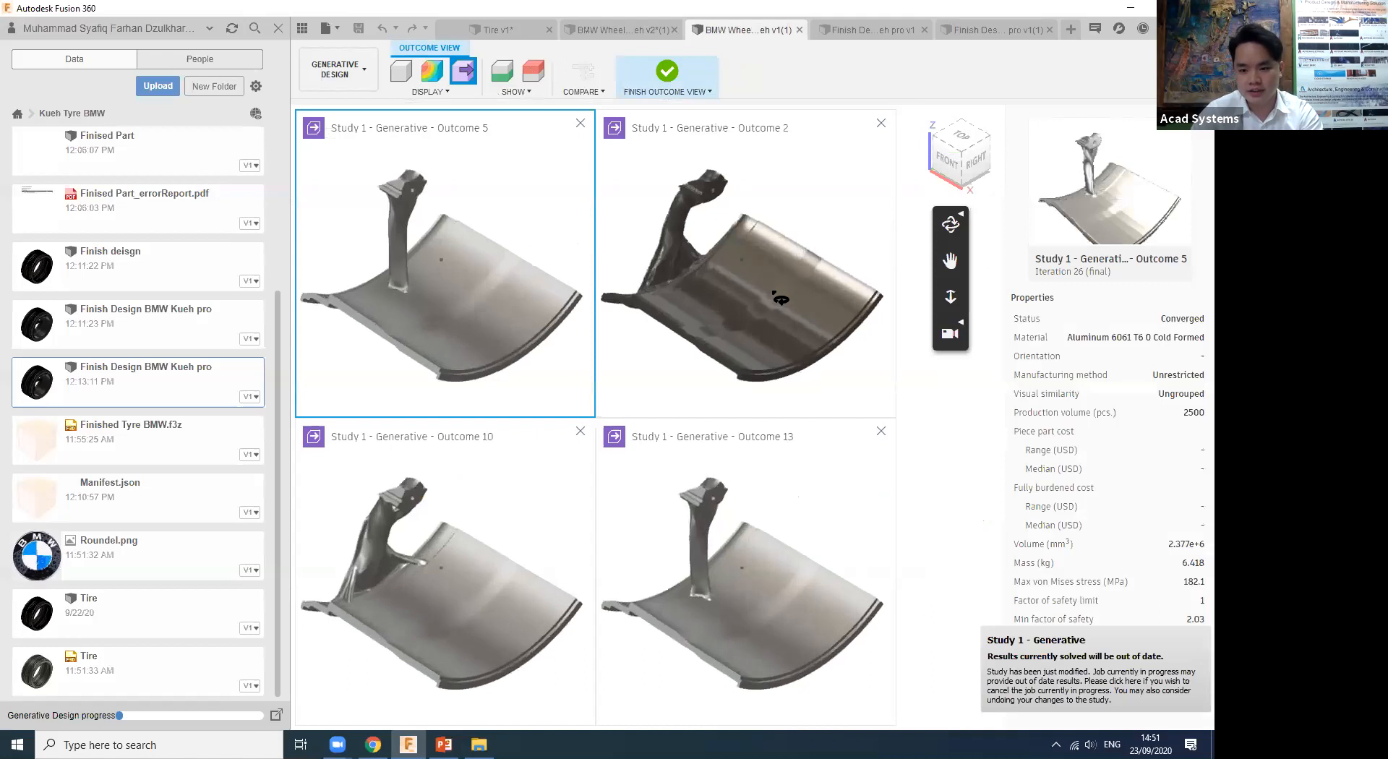
pyautogui.click(668, 72)
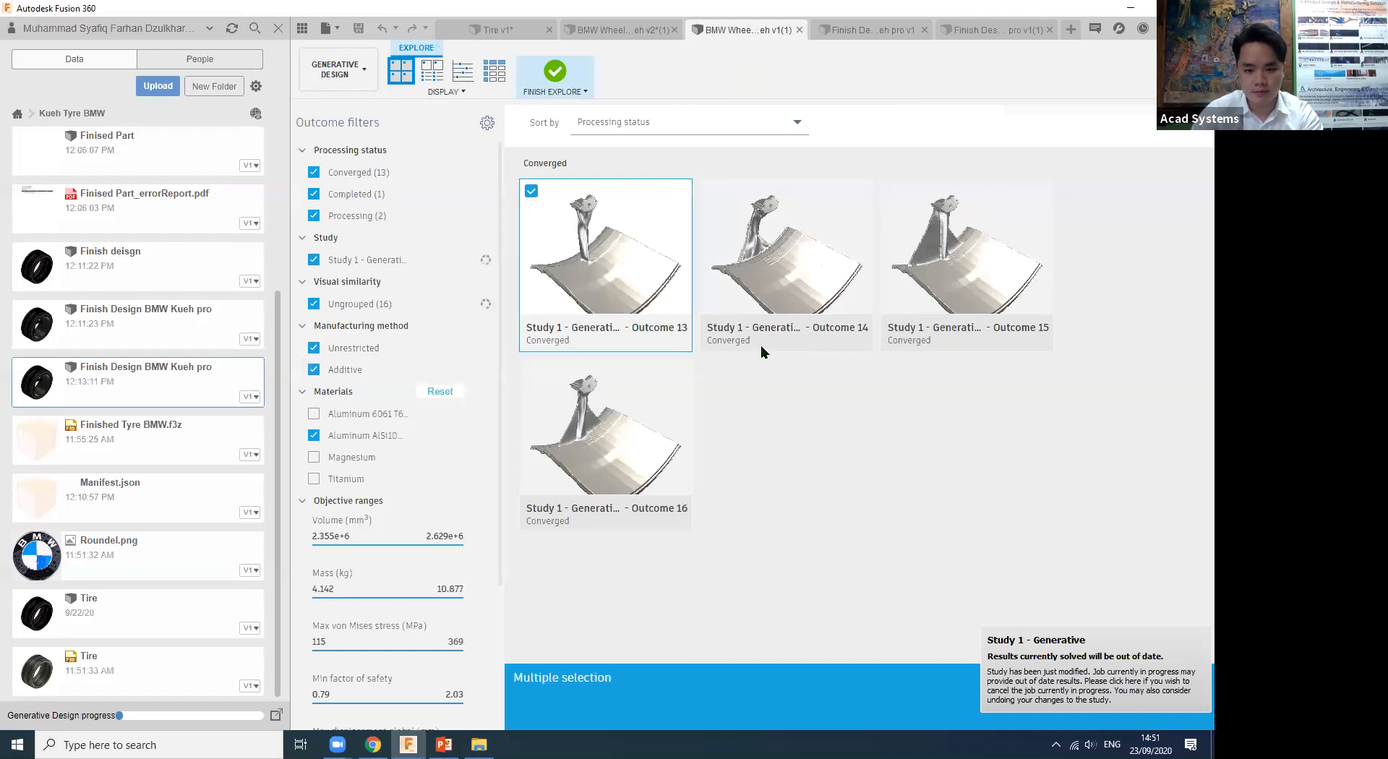
pyautogui.click(314, 457)
pyautogui.click(314, 413)
pyautogui.click(313, 478)
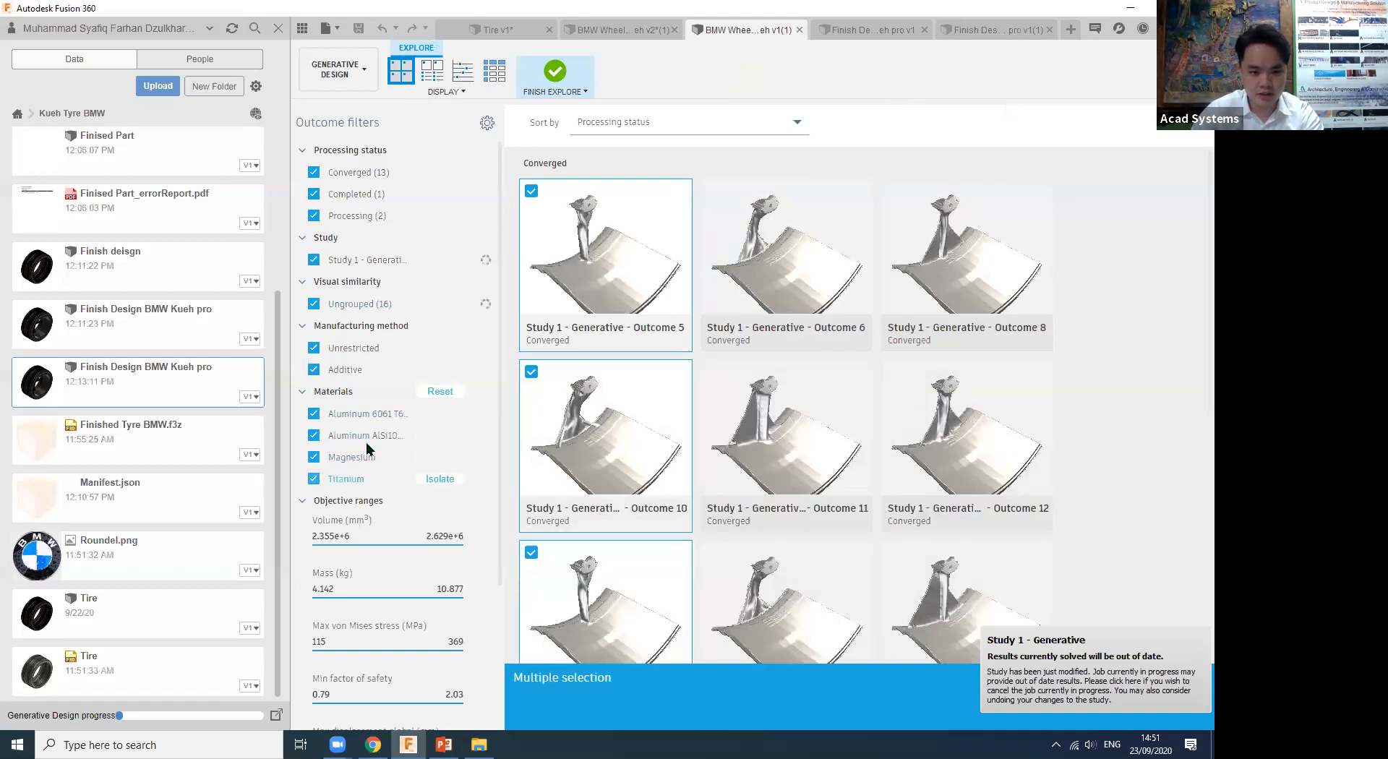
# Hide the data panel, exclude Magnesium and Titanium from the outcome filters and review the objective ranges.
pyautogui.click(279, 28)
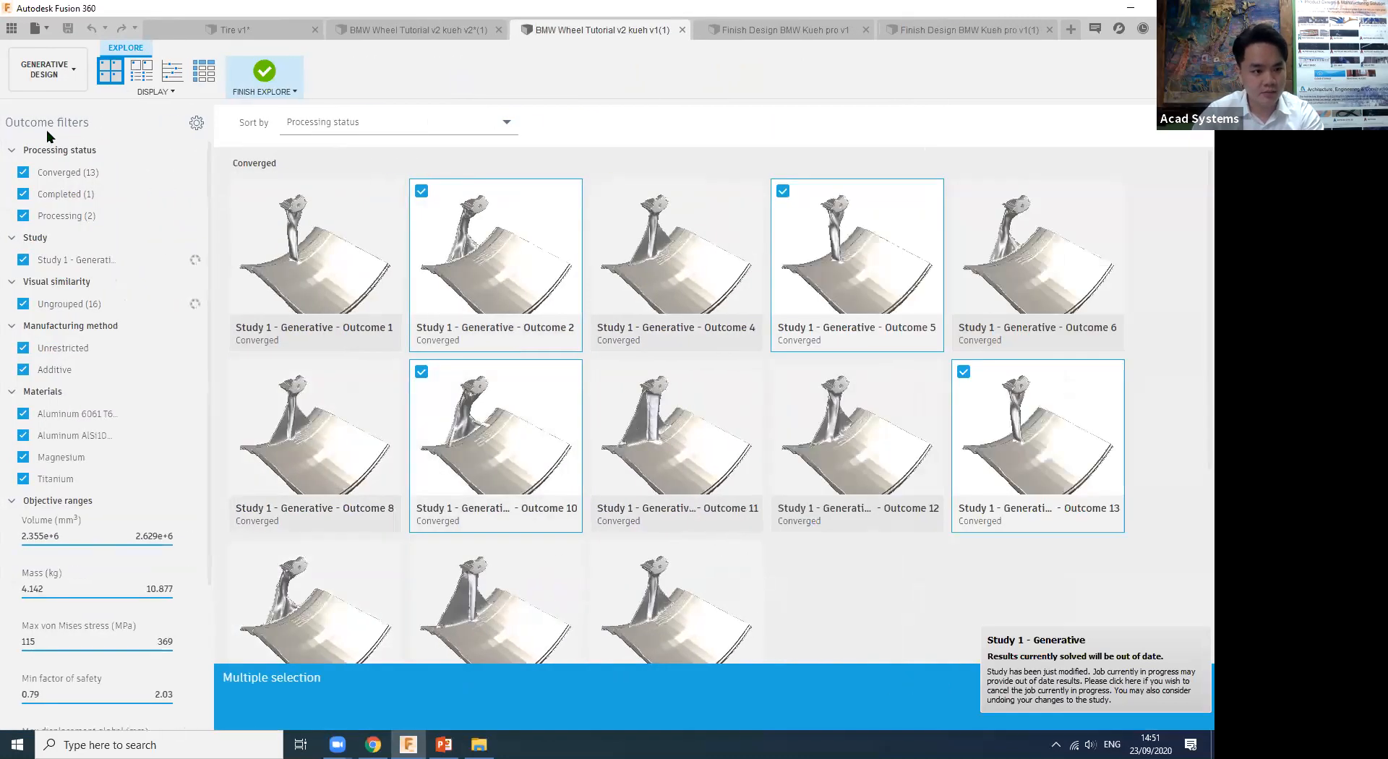
pyautogui.scroll(-3, 136, 340)
pyautogui.scroll(3, 136, 338)
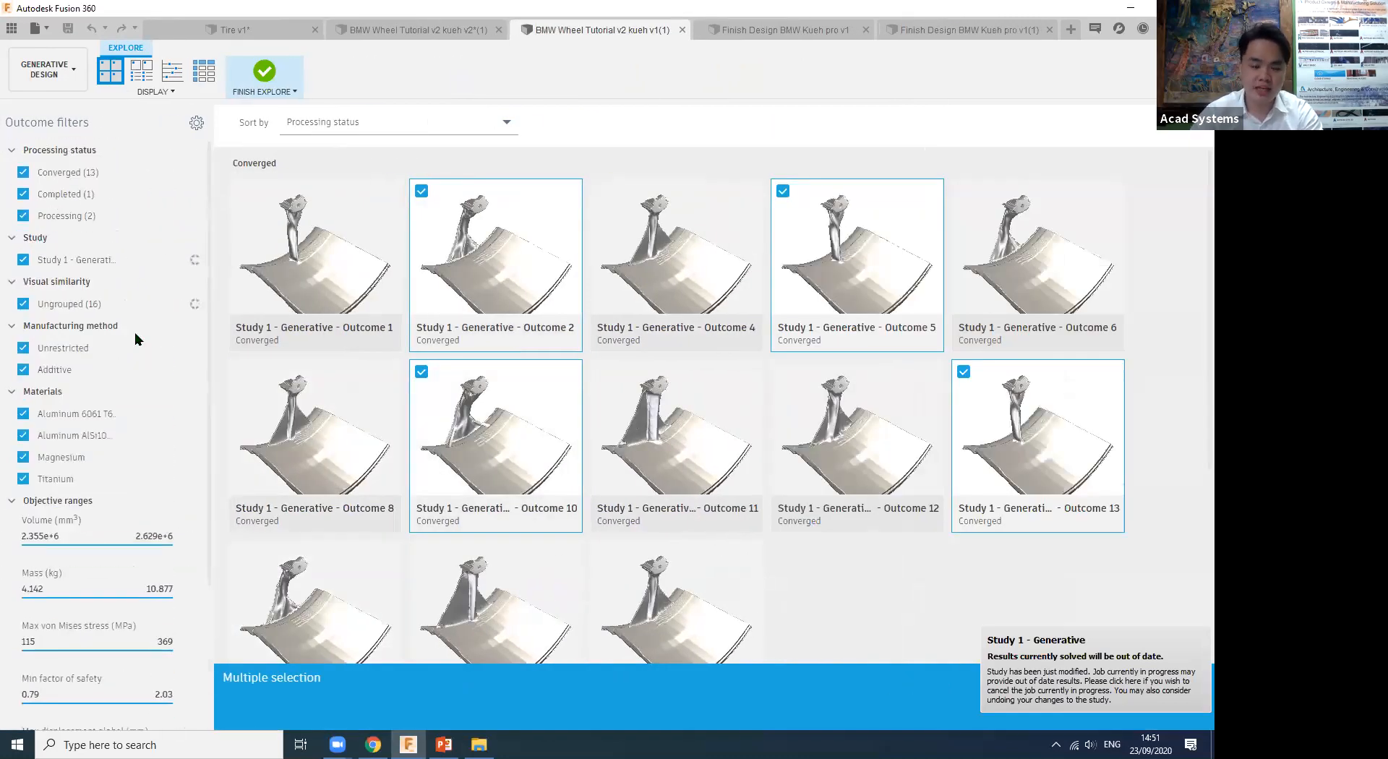
pyautogui.scroll(-1, 110, 249)
pyautogui.scroll(1, 114, 266)
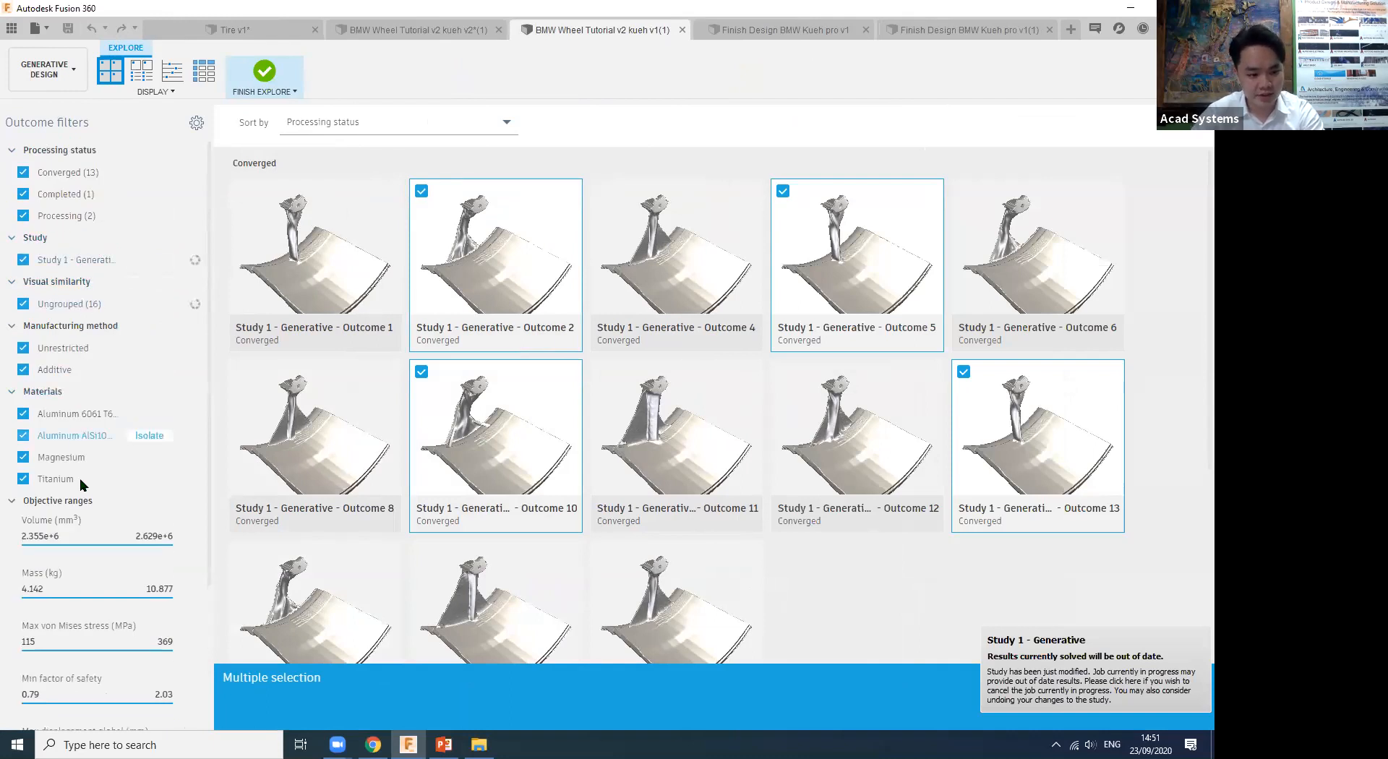
pyautogui.click(24, 458)
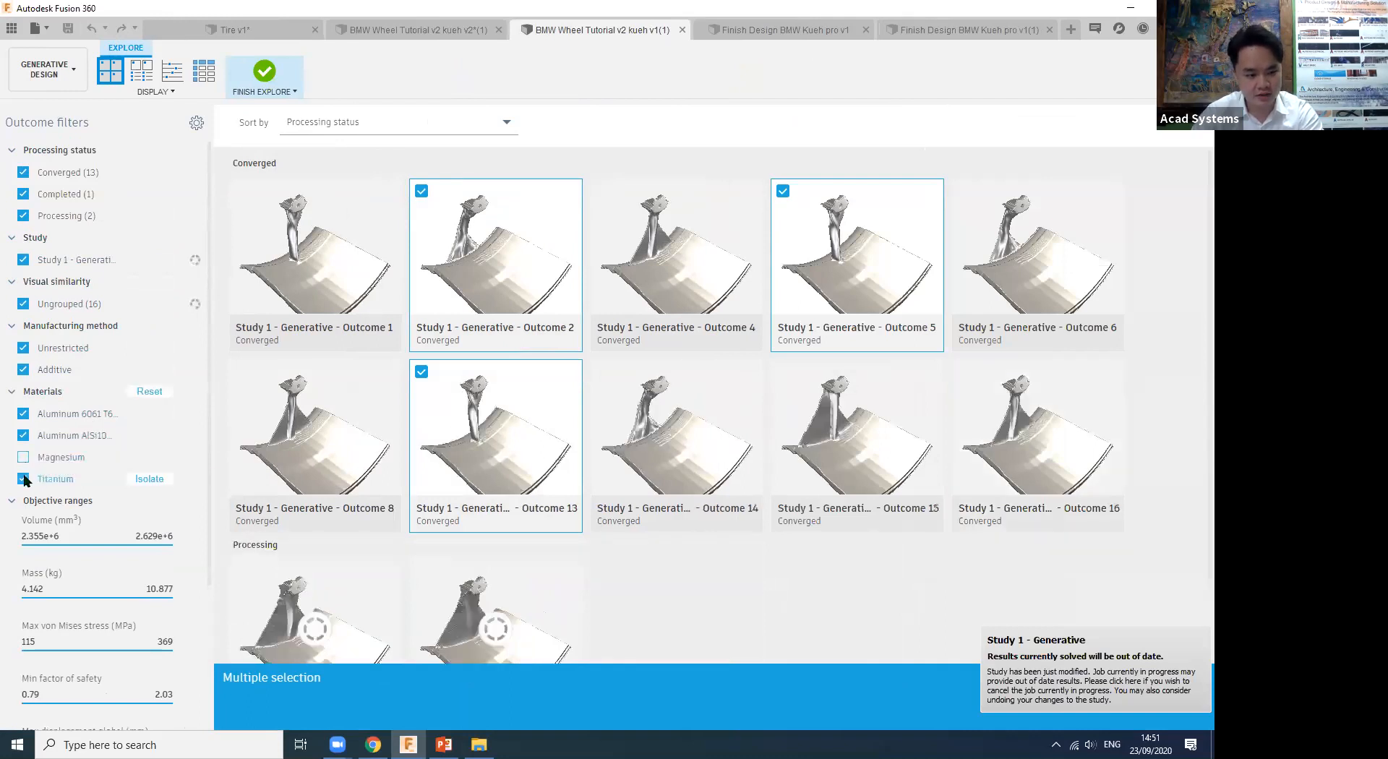
pyautogui.click(24, 479)
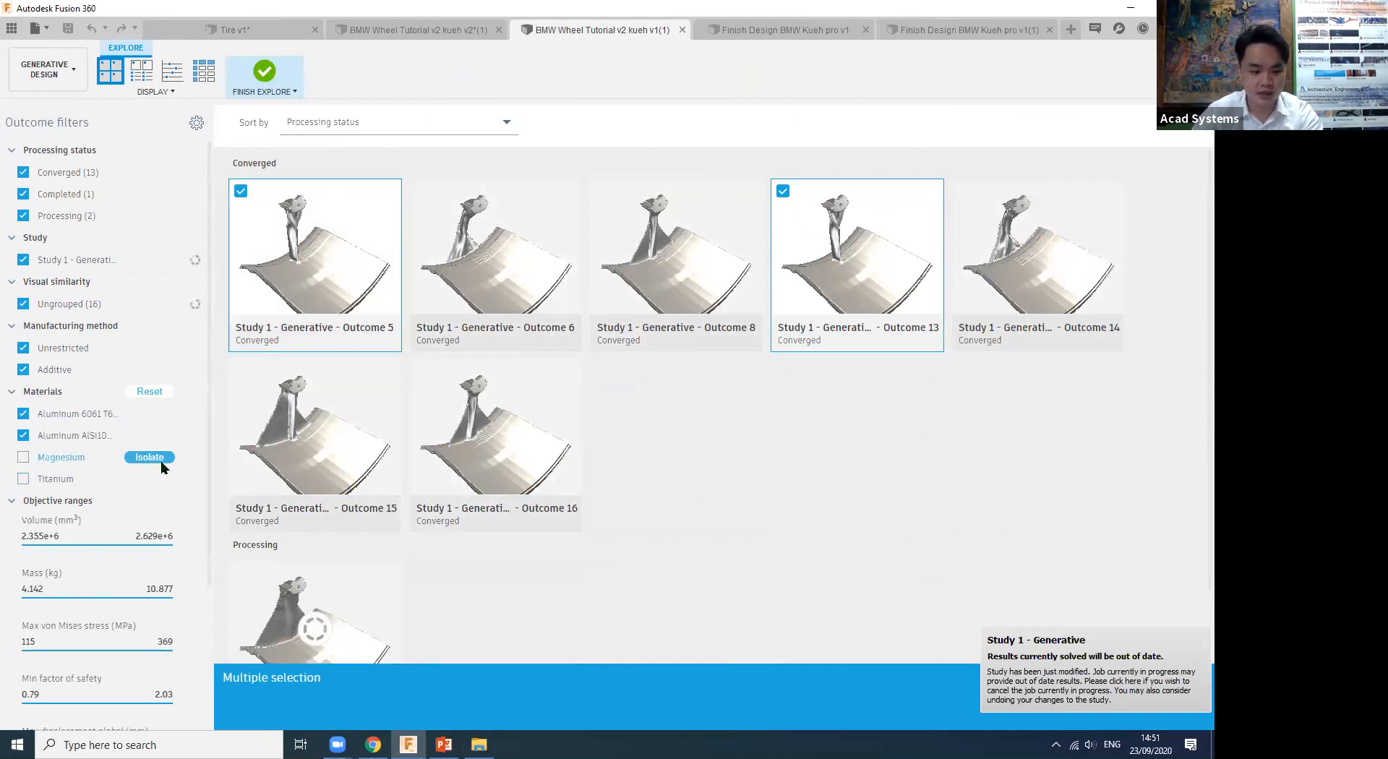
pyautogui.scroll(-1, 152, 551)
pyautogui.scroll(-1, 152, 551)
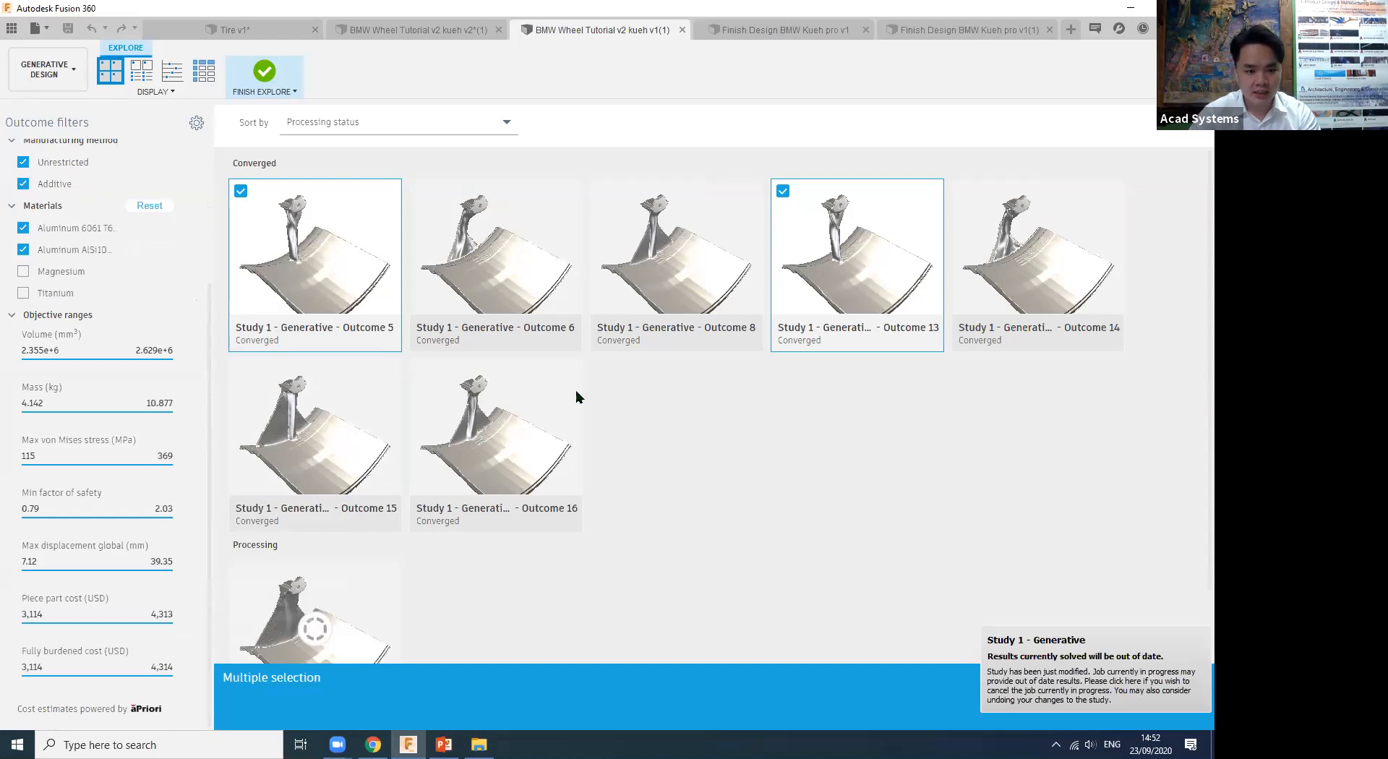
# Deselect Outcomes 13 and 5, try selecting Outcomes 6 and 5 together, and clear the whole selection.
pyautogui.click(783, 191)
pyautogui.click(316, 250)
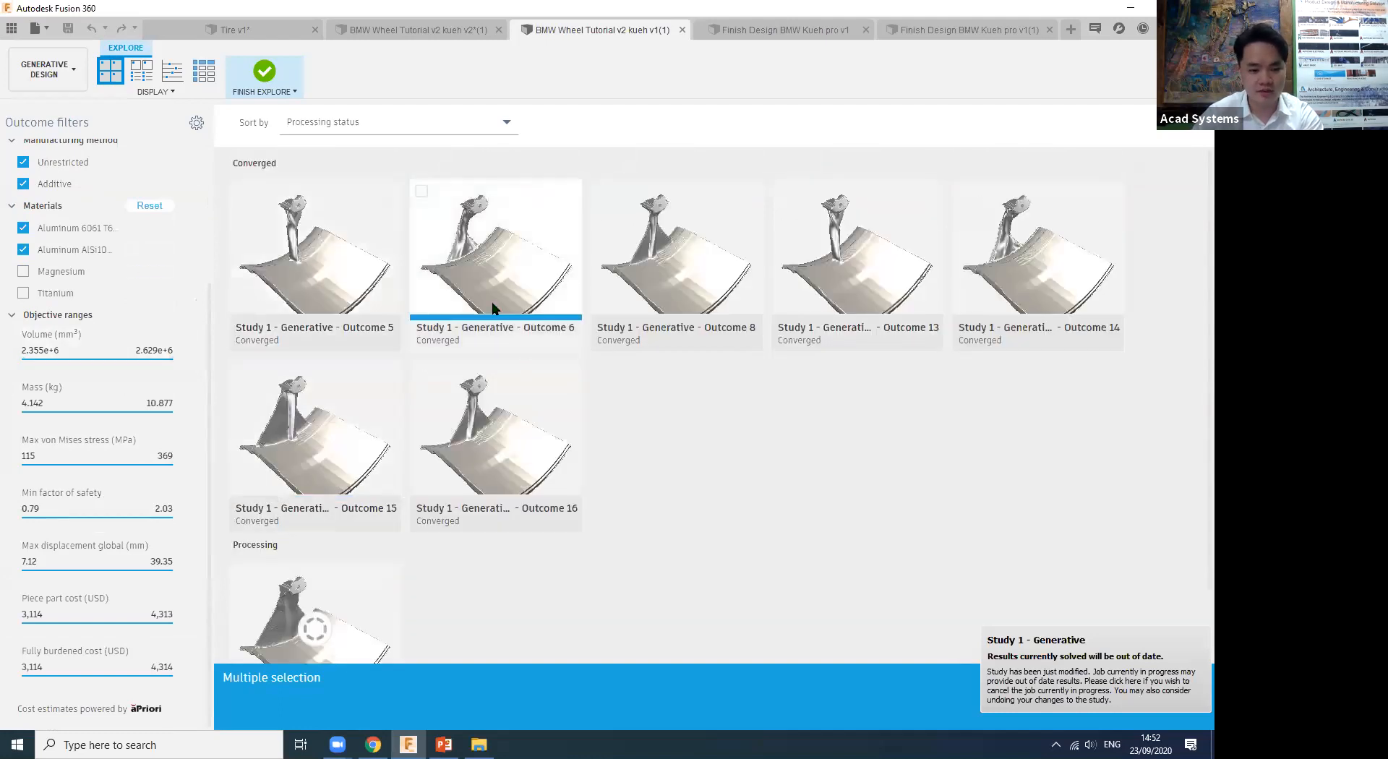
pyautogui.click(491, 269)
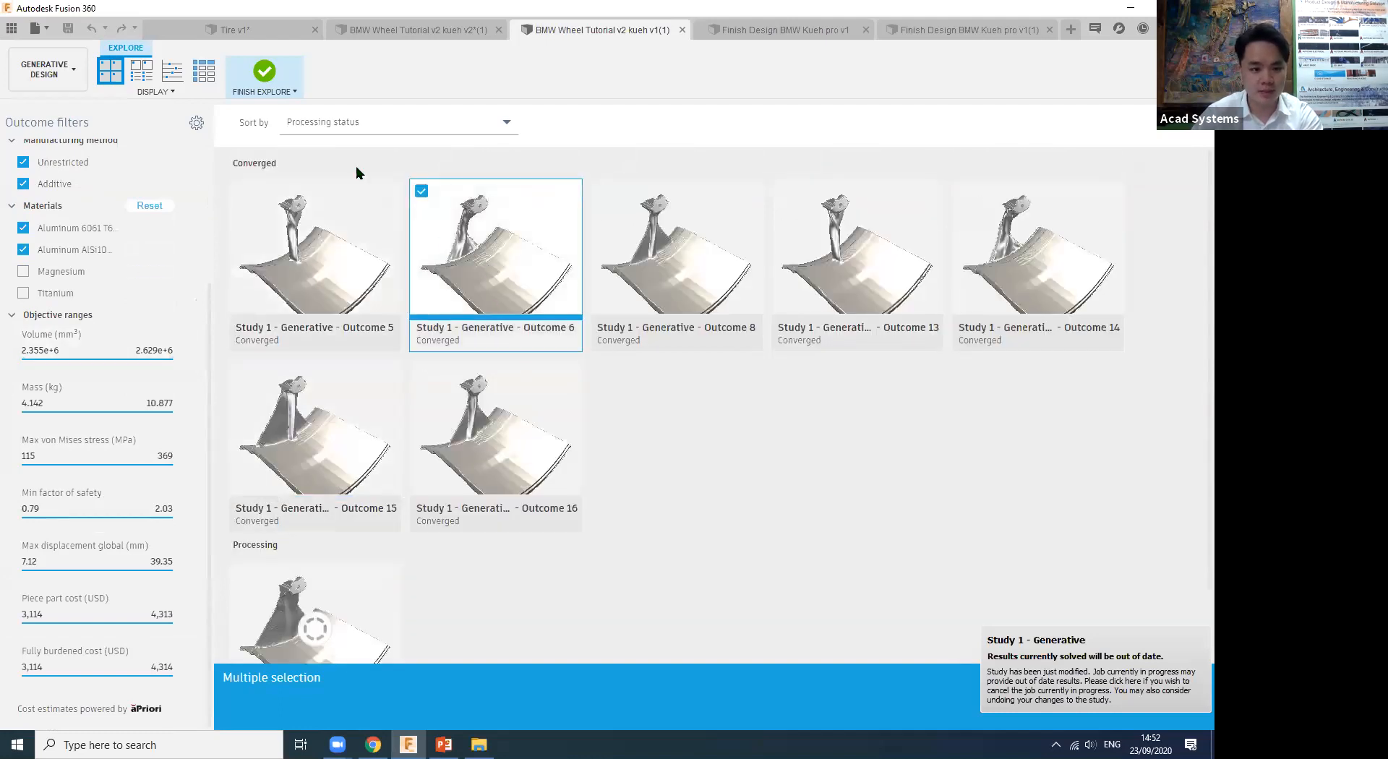
pyautogui.click(342, 252)
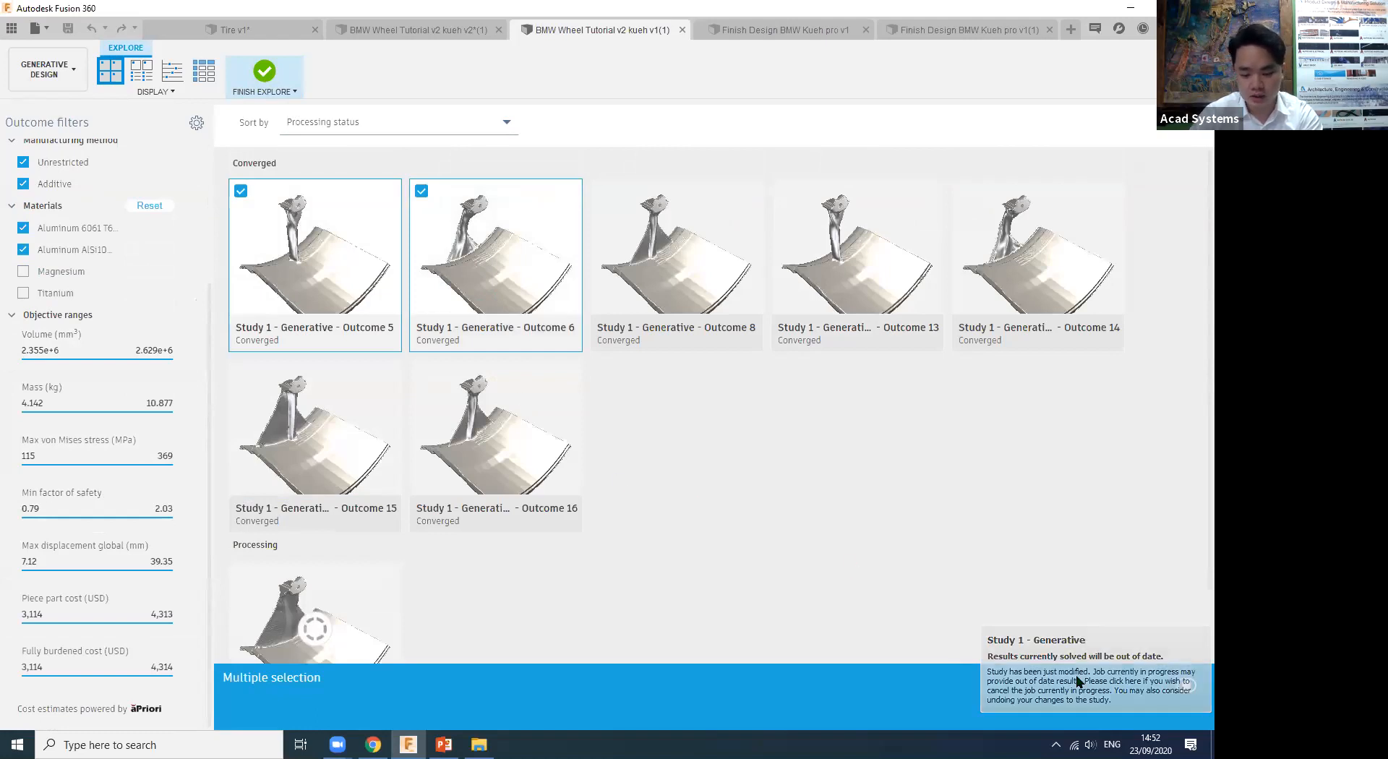
pyautogui.click(838, 431)
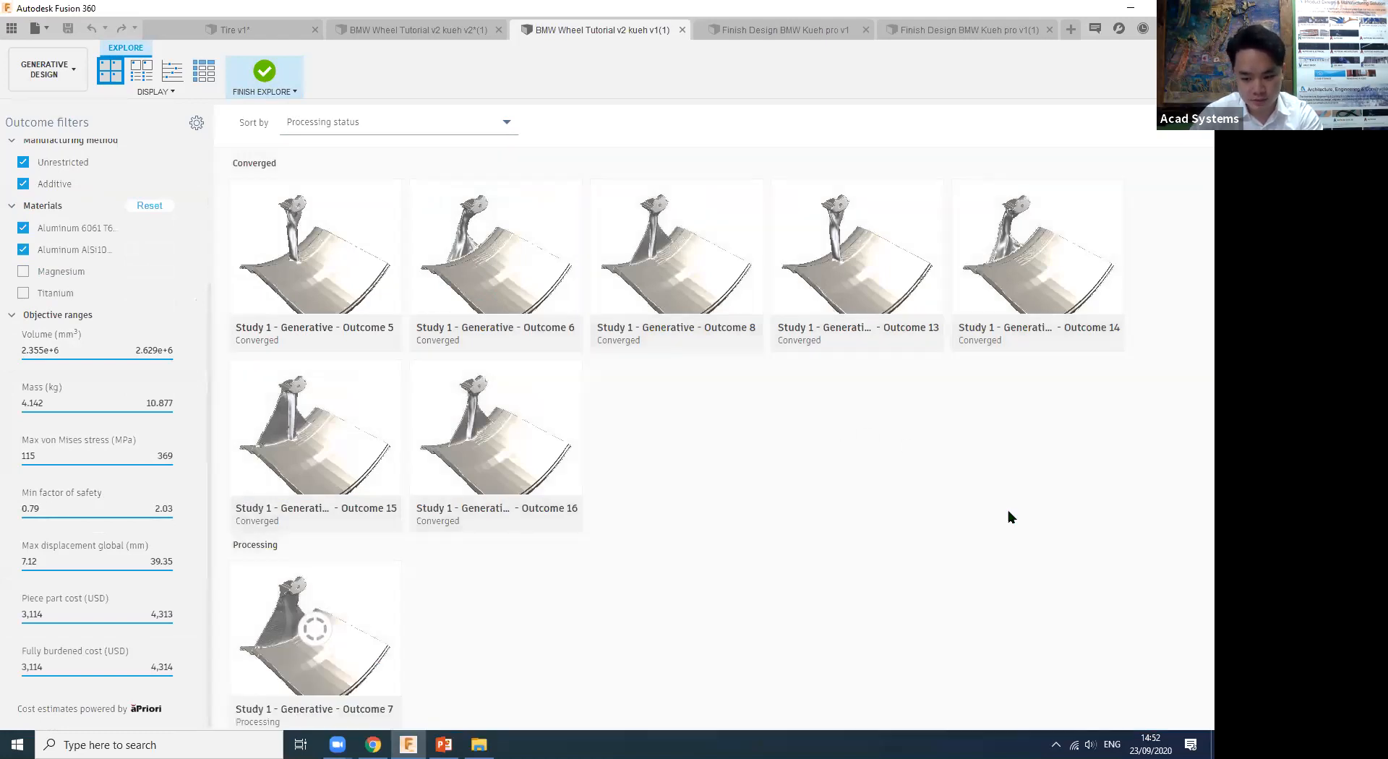
# Open Outcome 5 in the outcome view and compare it side by side with Outcome 13.
pyautogui.doubleClick(305, 228)
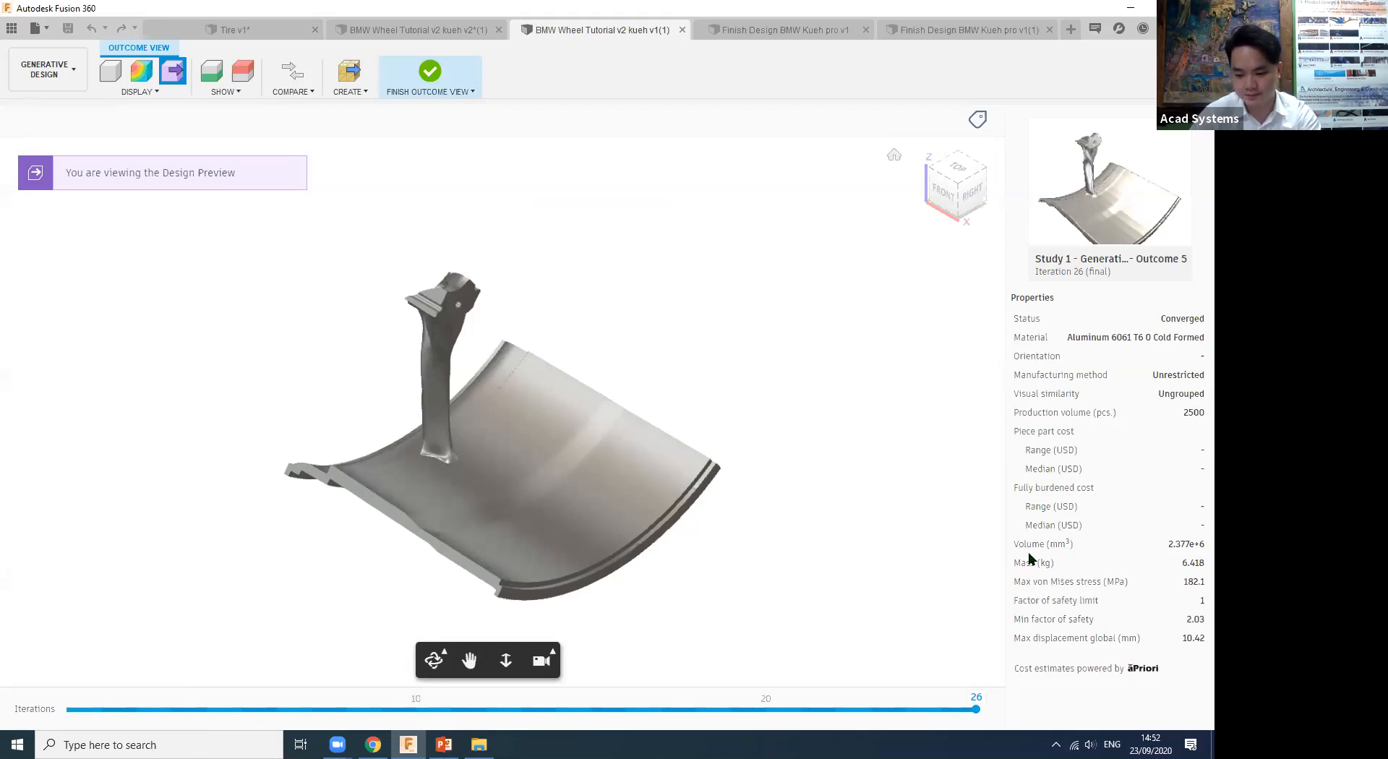
pyautogui.click(291, 79)
pyautogui.click(874, 257)
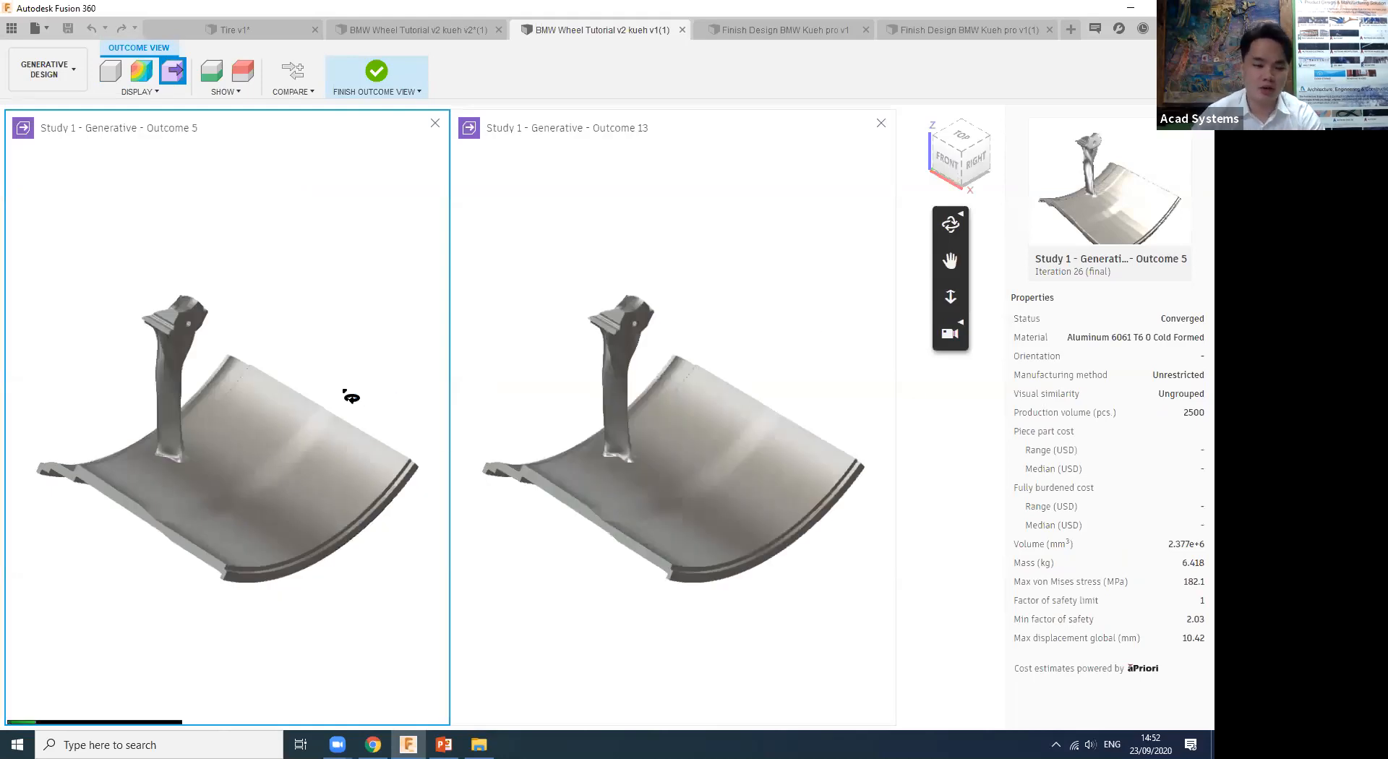
# Show Outcomes 5 and 13 in the stress view, compare their spokes and rims from several angles, and restore the plain model display.
pyautogui.moveTo(321, 393); pyautogui.dragTo(116, 136)
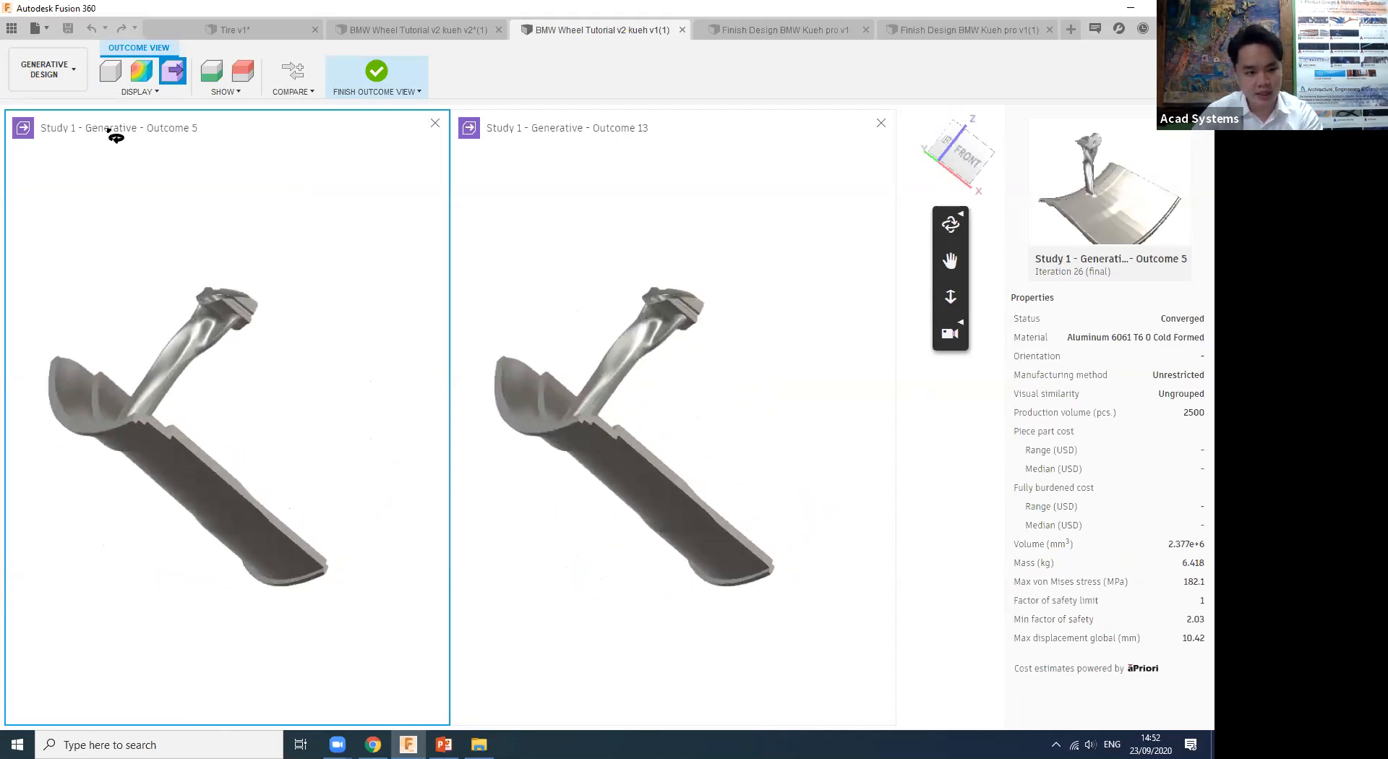
pyautogui.click(143, 80)
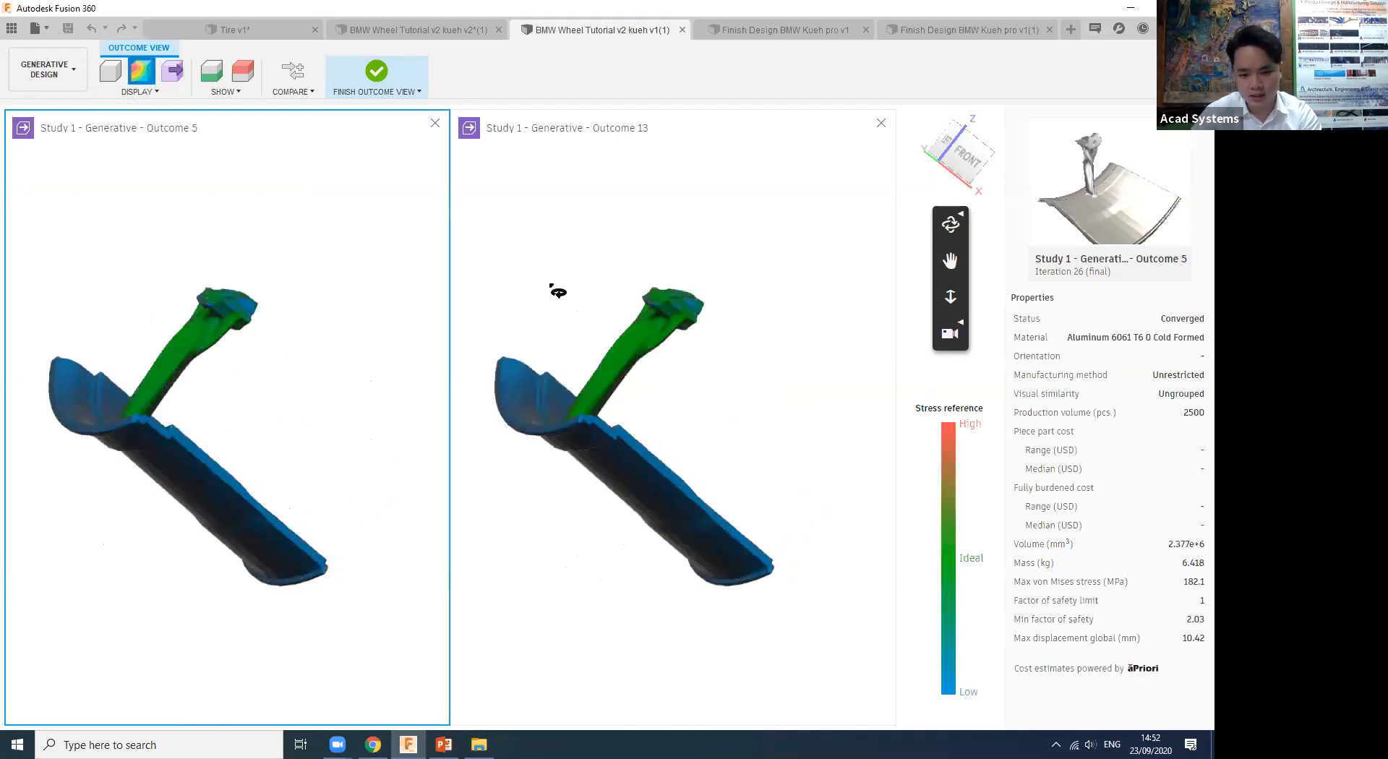
pyautogui.moveTo(556, 291); pyautogui.dragTo(580, 242)
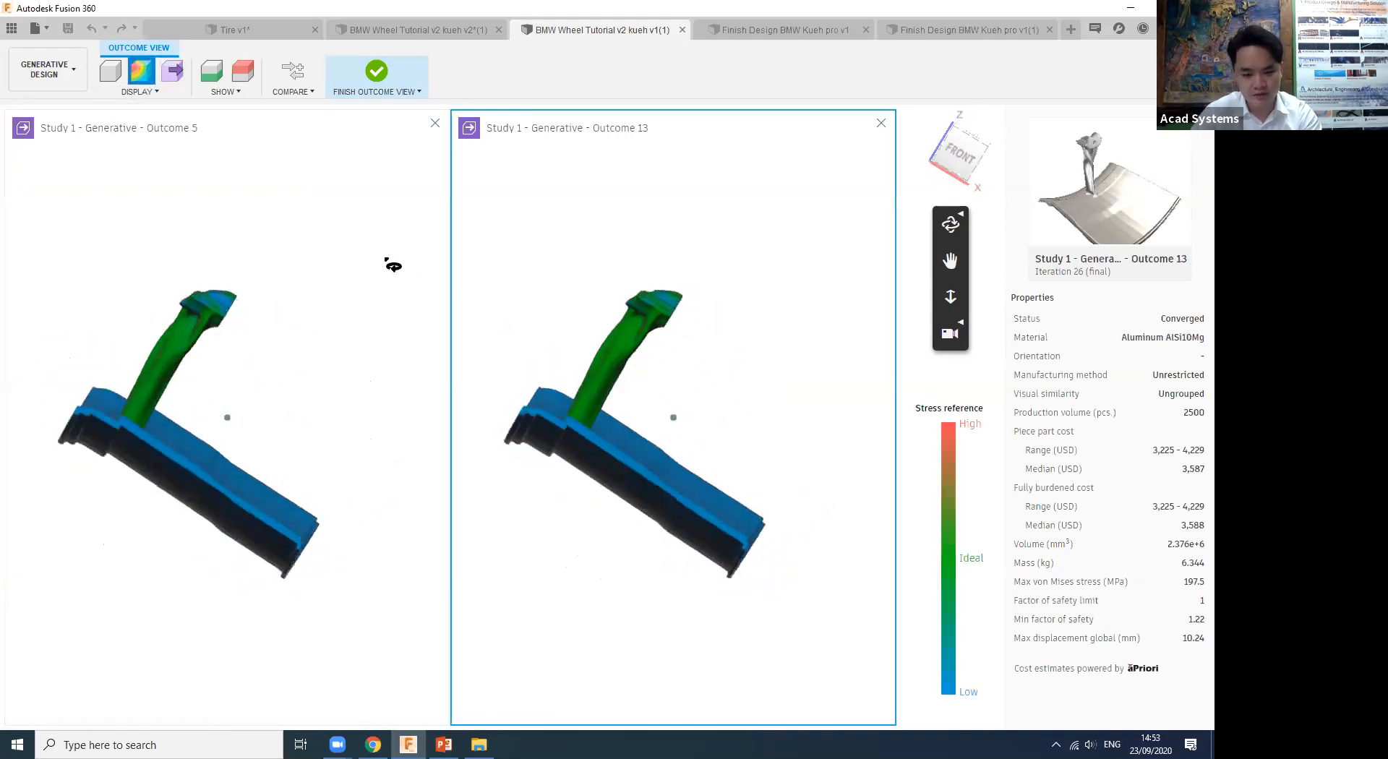
pyautogui.moveTo(392, 265); pyautogui.dragTo(544, 391)
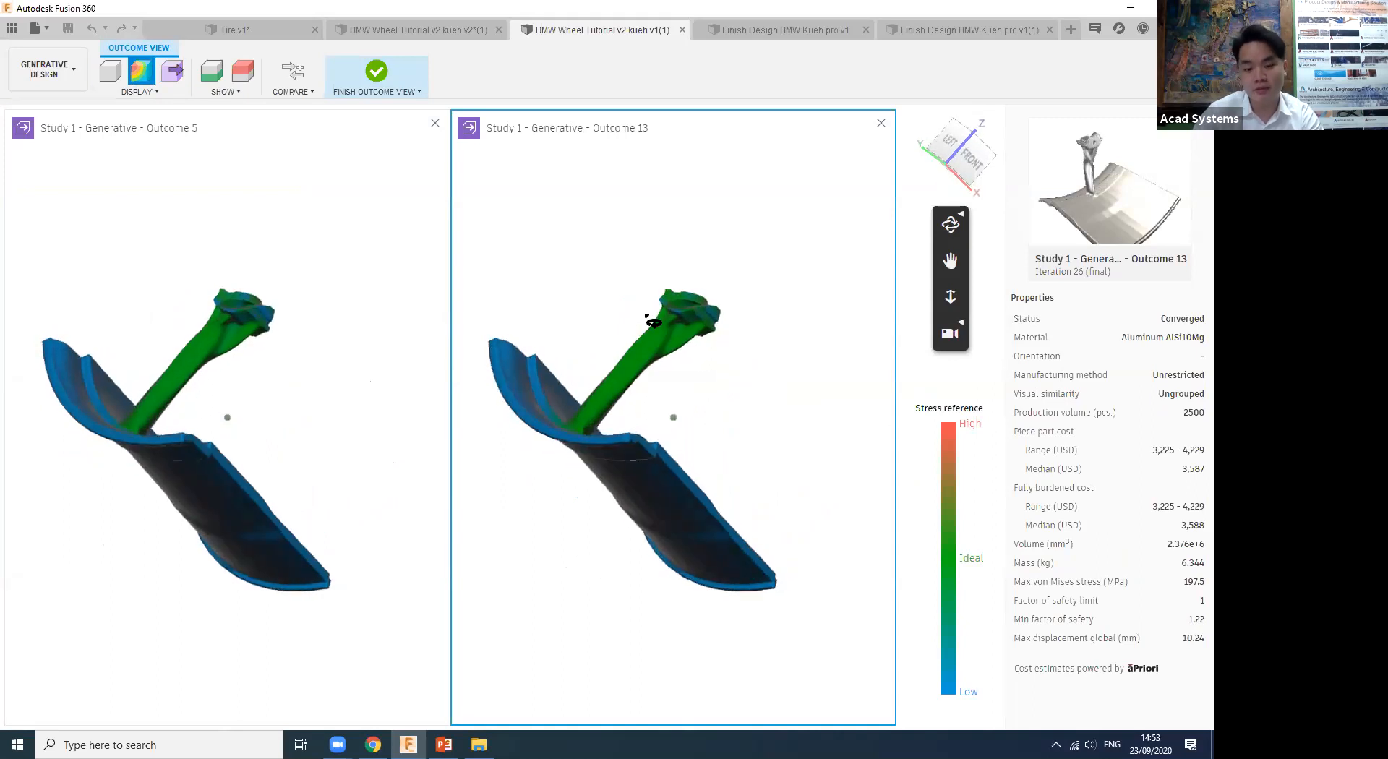
pyautogui.moveTo(721, 418); pyautogui.dragTo(725, 421)
pyautogui.moveTo(576, 259); pyautogui.dragTo(466, 278)
pyautogui.moveTo(736, 348); pyautogui.dragTo(635, 527)
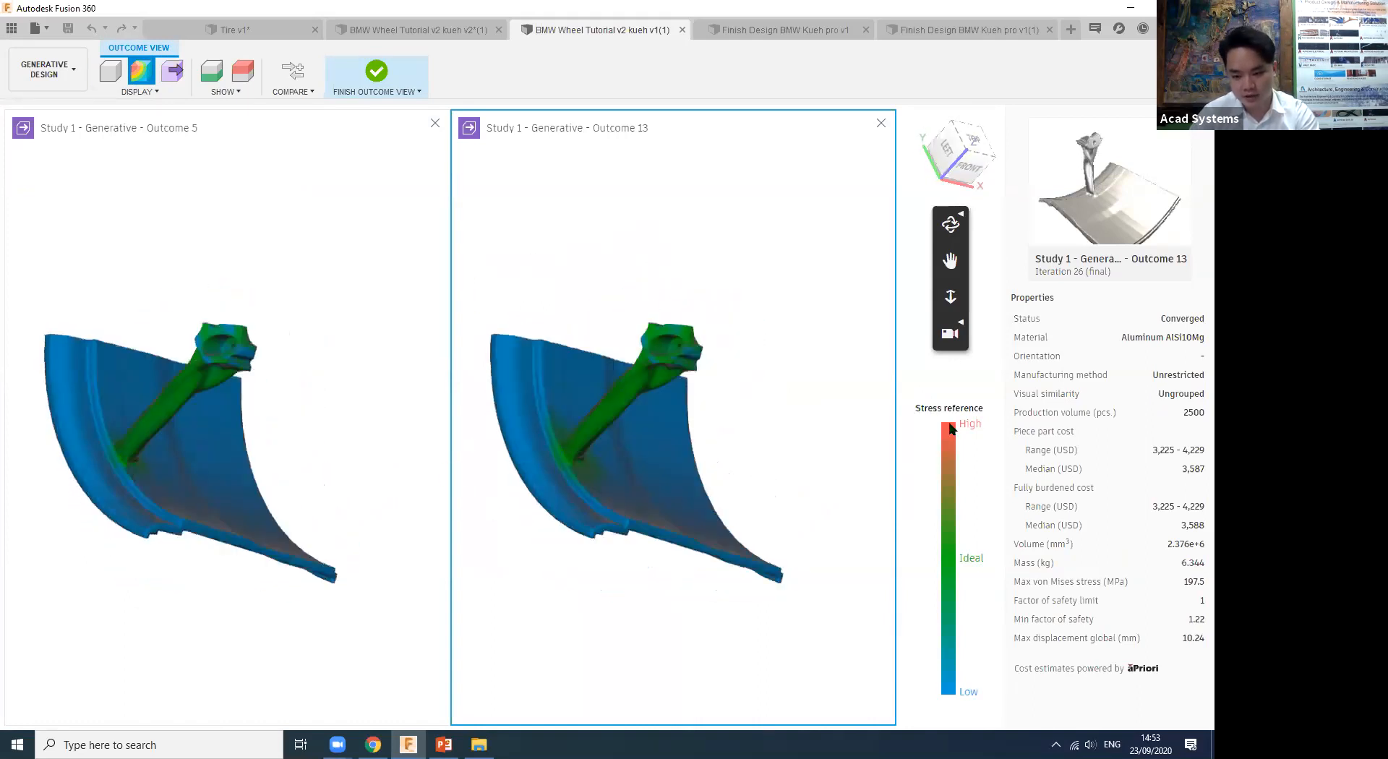
pyautogui.moveTo(952, 434)
pyautogui.moveTo(589, 414); pyautogui.dragTo(676, 325)
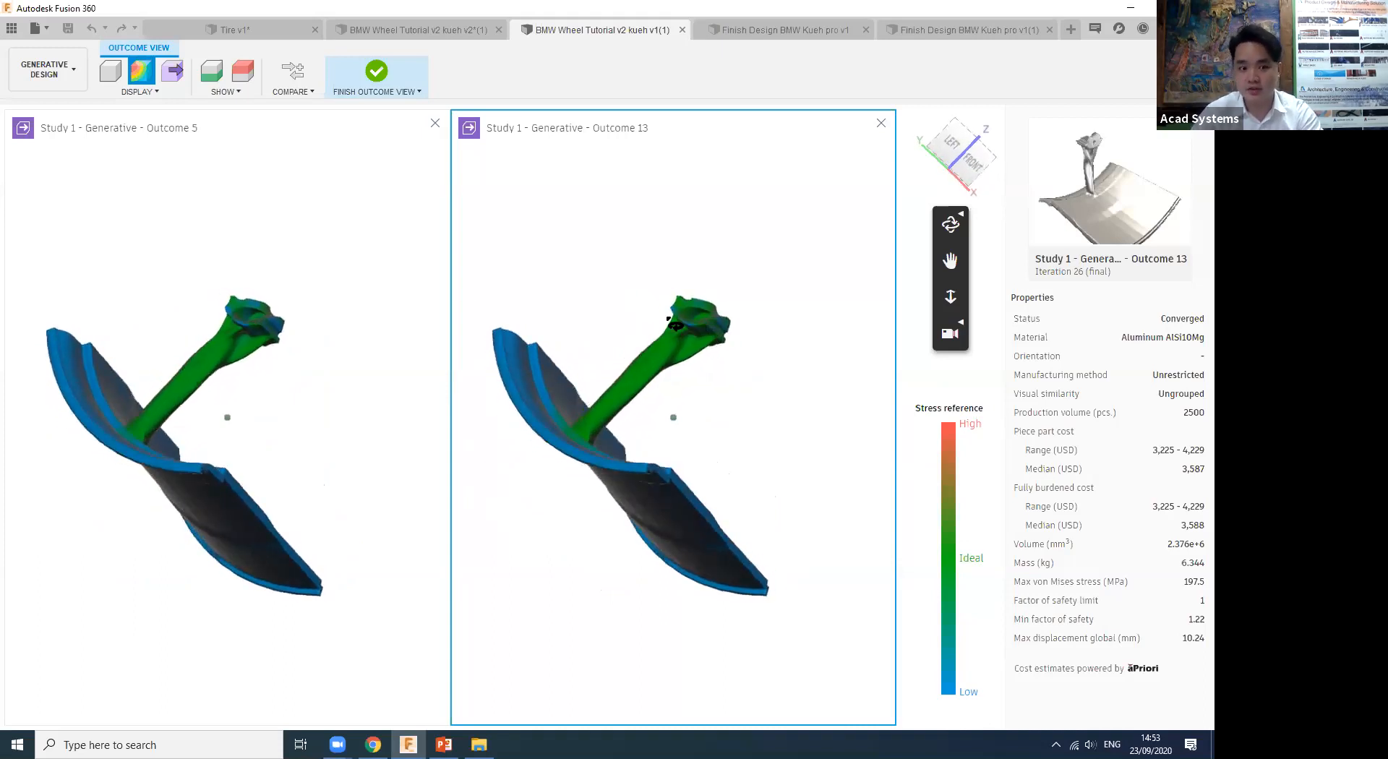
pyautogui.click(131, 85)
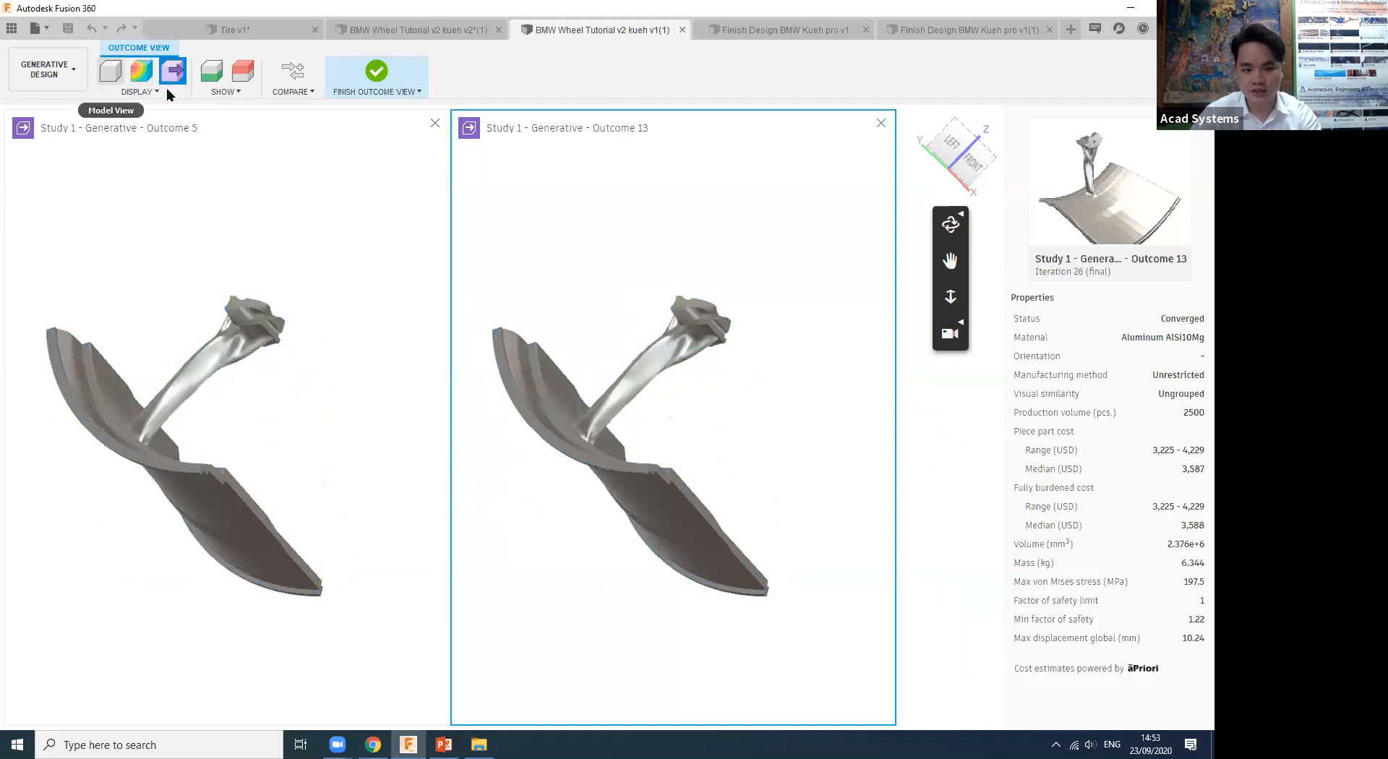
# Leave the outcome view and inspect the wheel's spokes and hub up close in the Finish Design BMW Kueh pro v1 document.
pyautogui.click(376, 72)
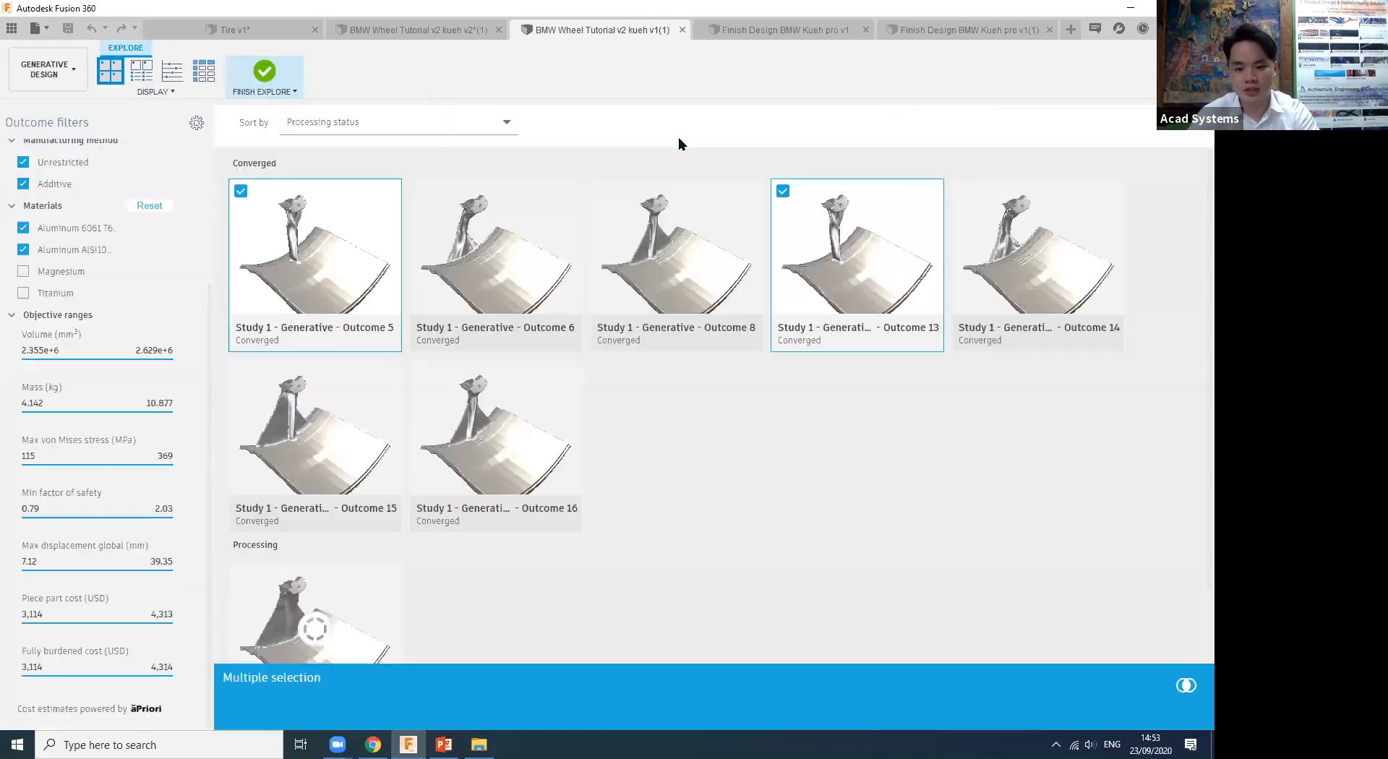
pyautogui.click(778, 30)
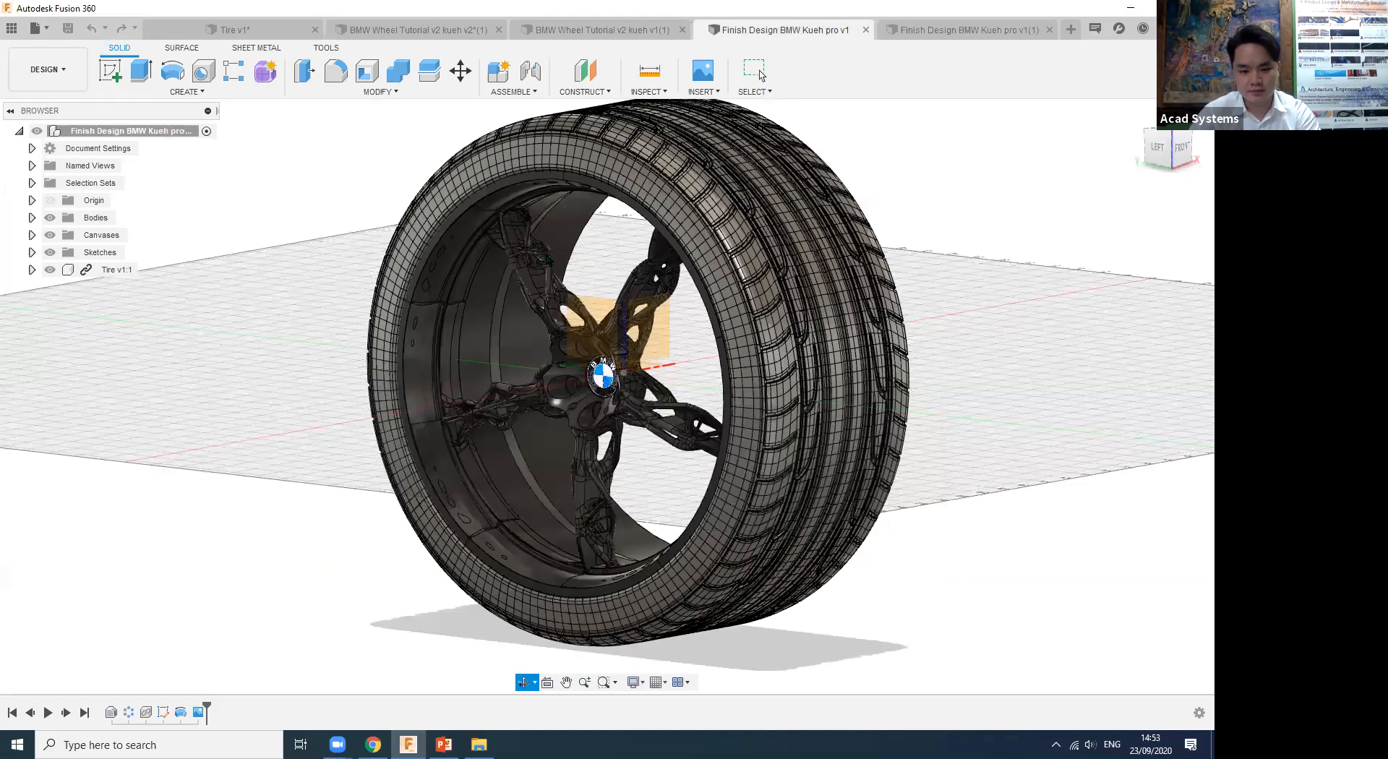
pyautogui.scroll(2, 543, 248)
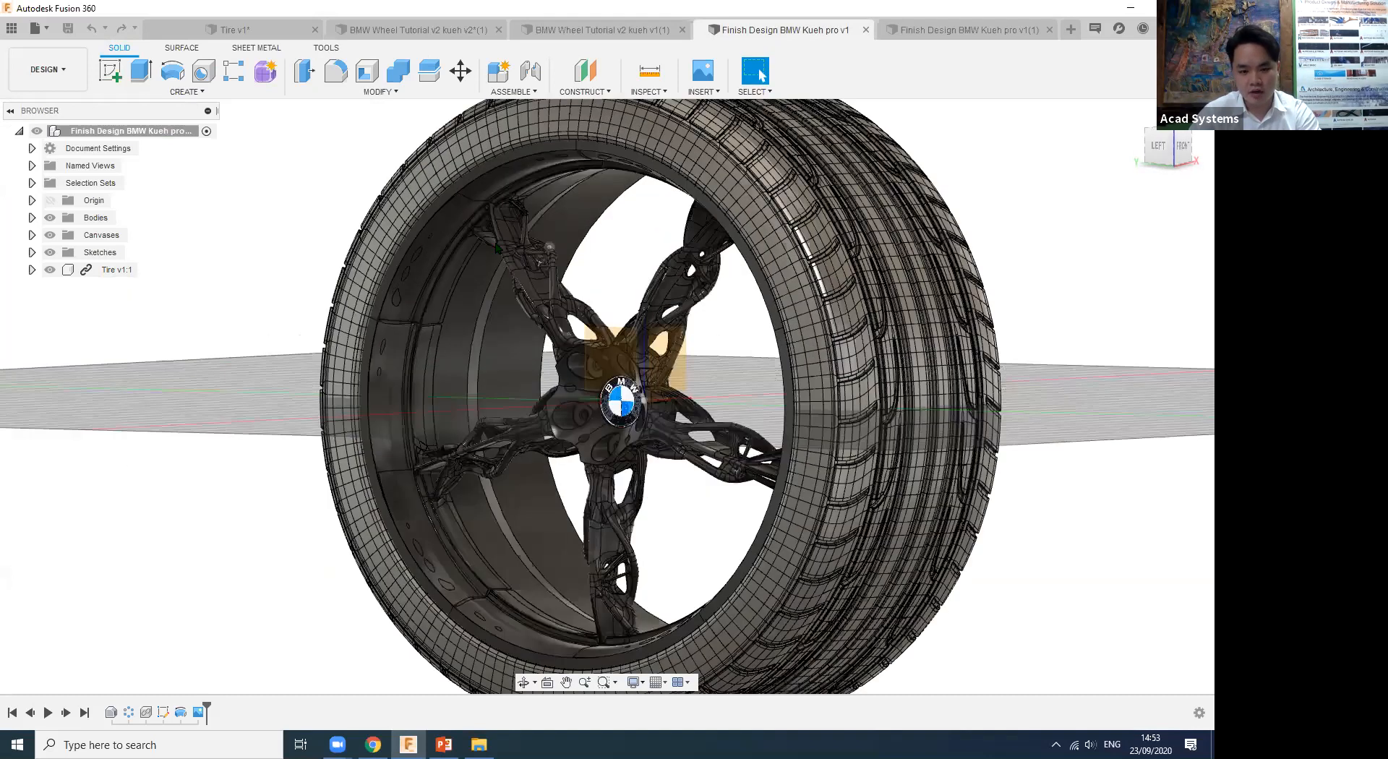
pyautogui.scroll(2, 541, 256)
pyautogui.scroll(3, 535, 244)
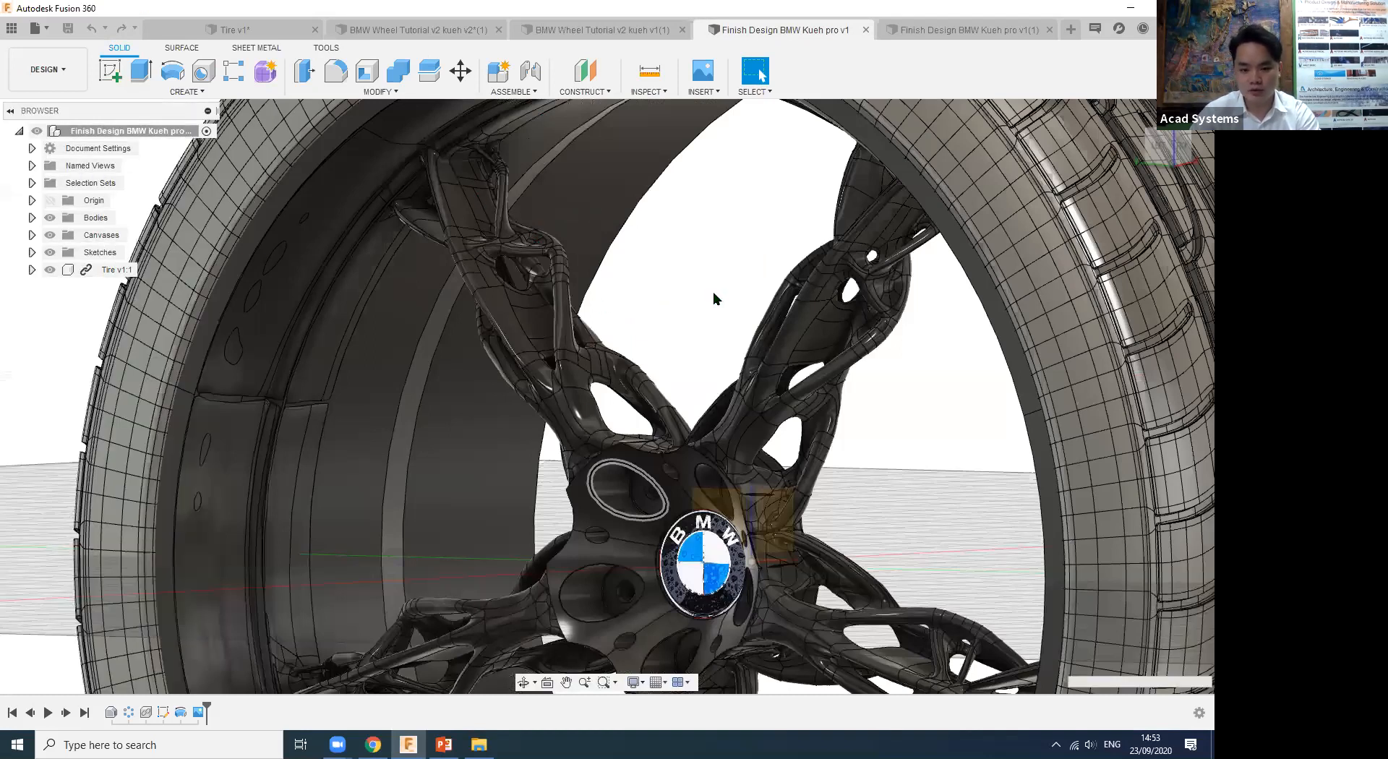
pyautogui.scroll(-2, 714, 298)
pyautogui.scroll(2, 714, 298)
pyautogui.scroll(-3, 690, 280)
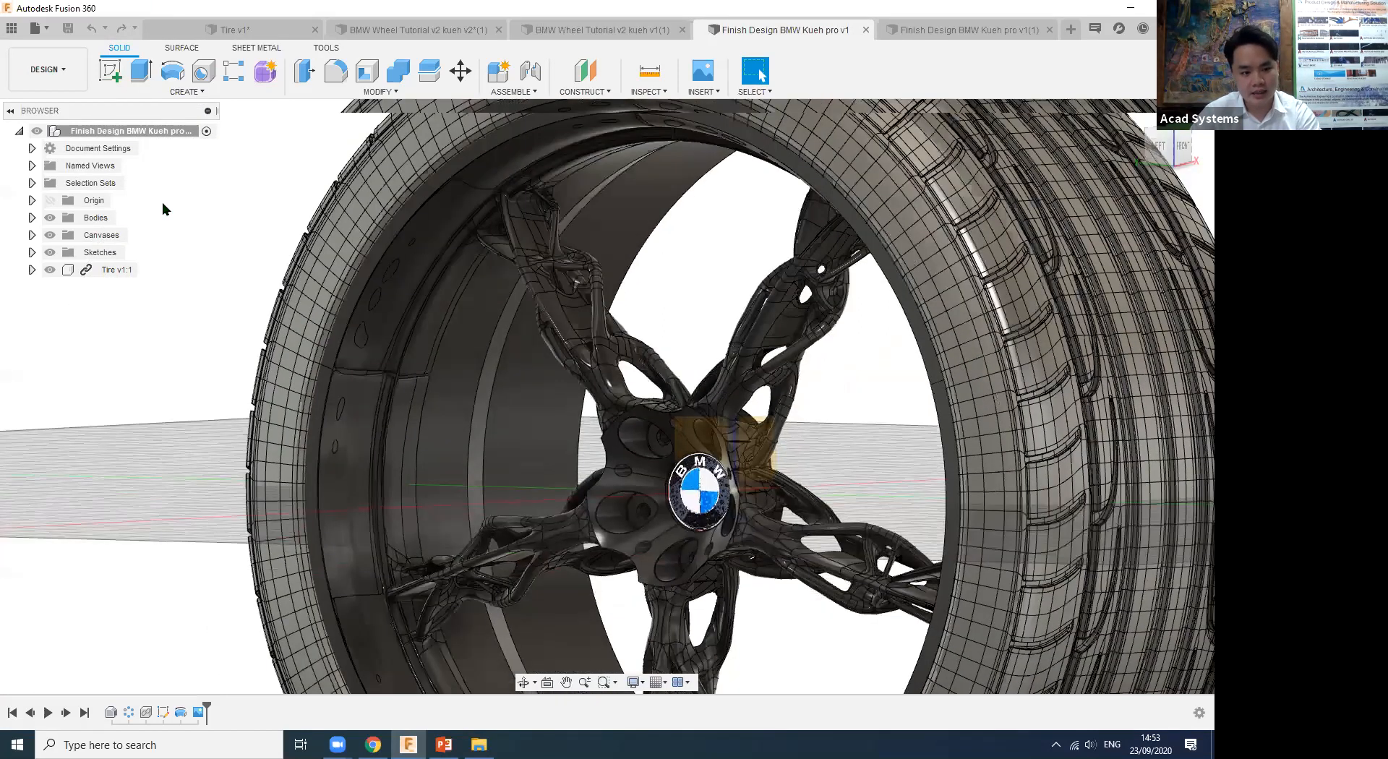
# Review the available pattern commands and inspect the finished wheel and tire from several angles.
pyautogui.click(187, 92)
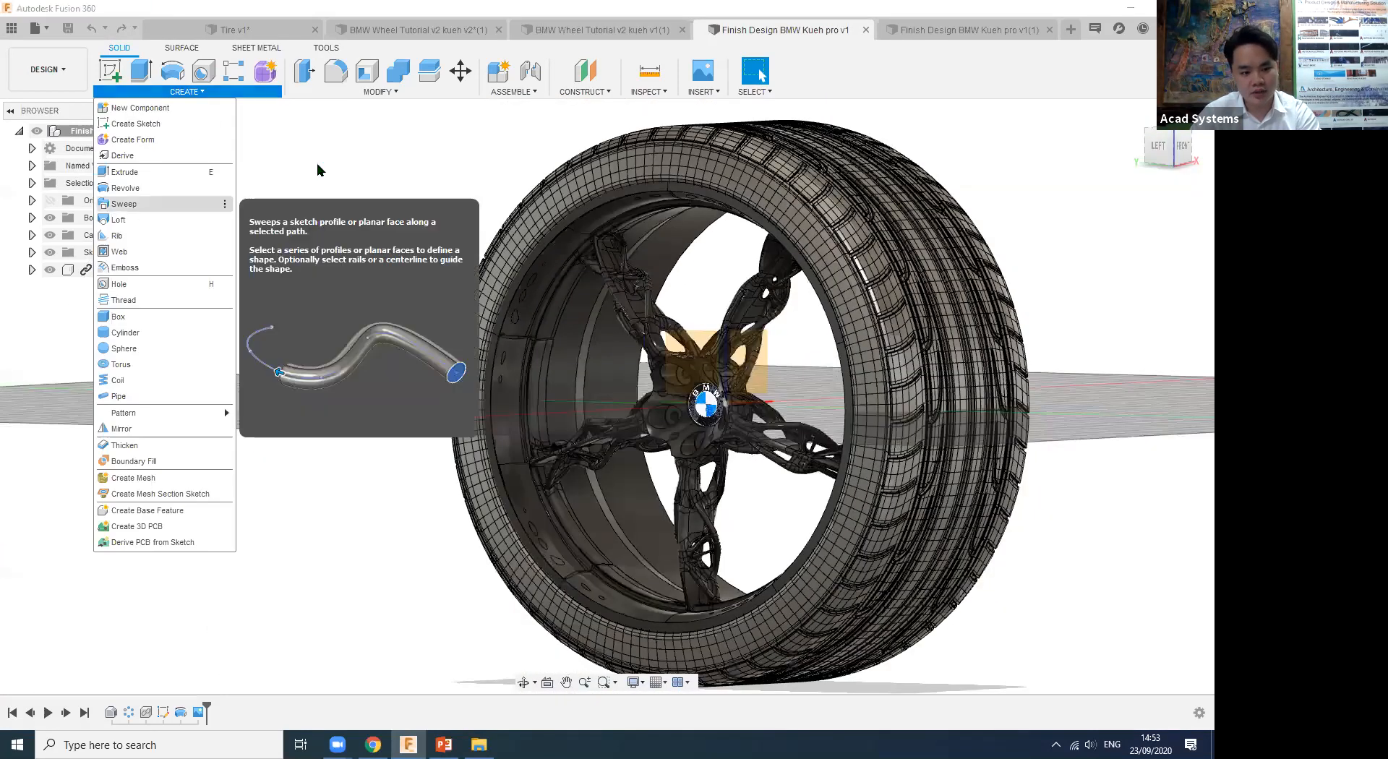
pyautogui.moveTo(192, 413)
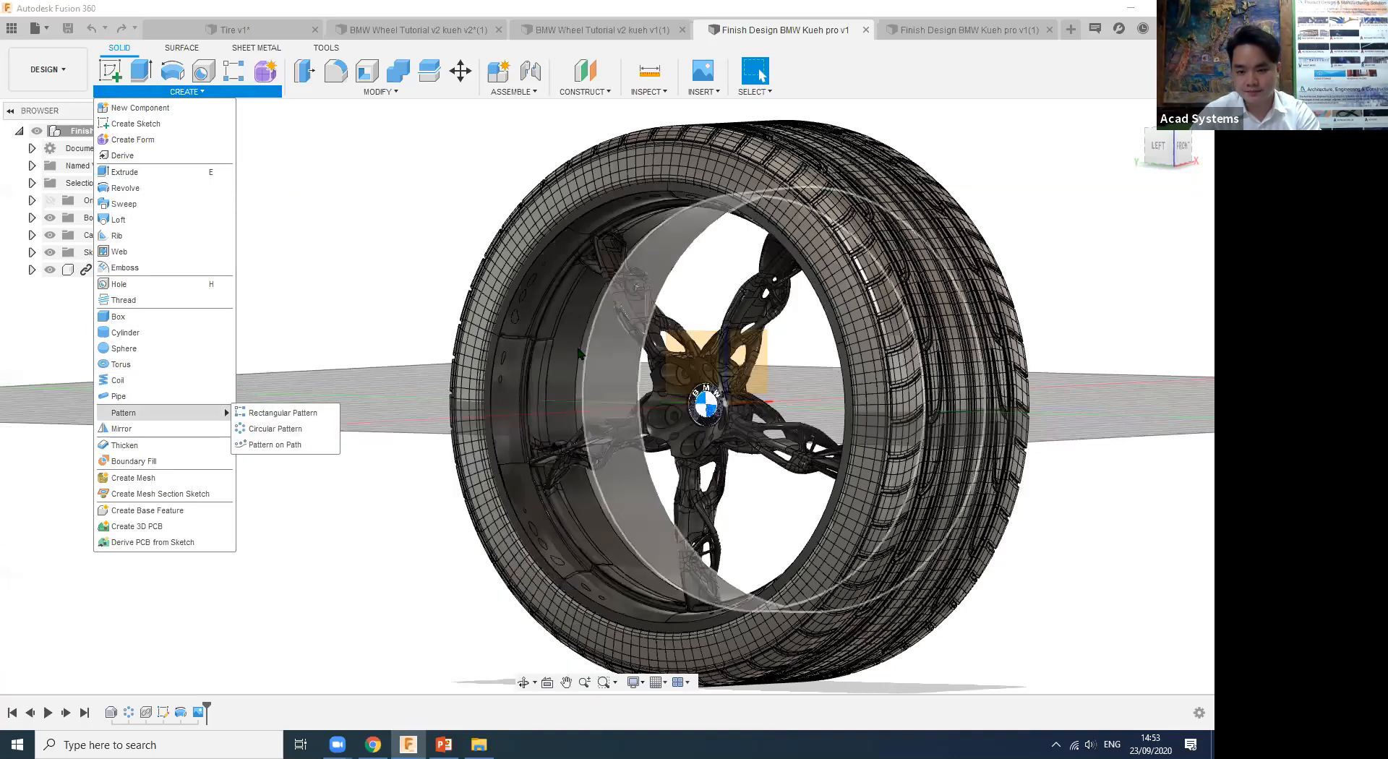
pyautogui.click(385, 164)
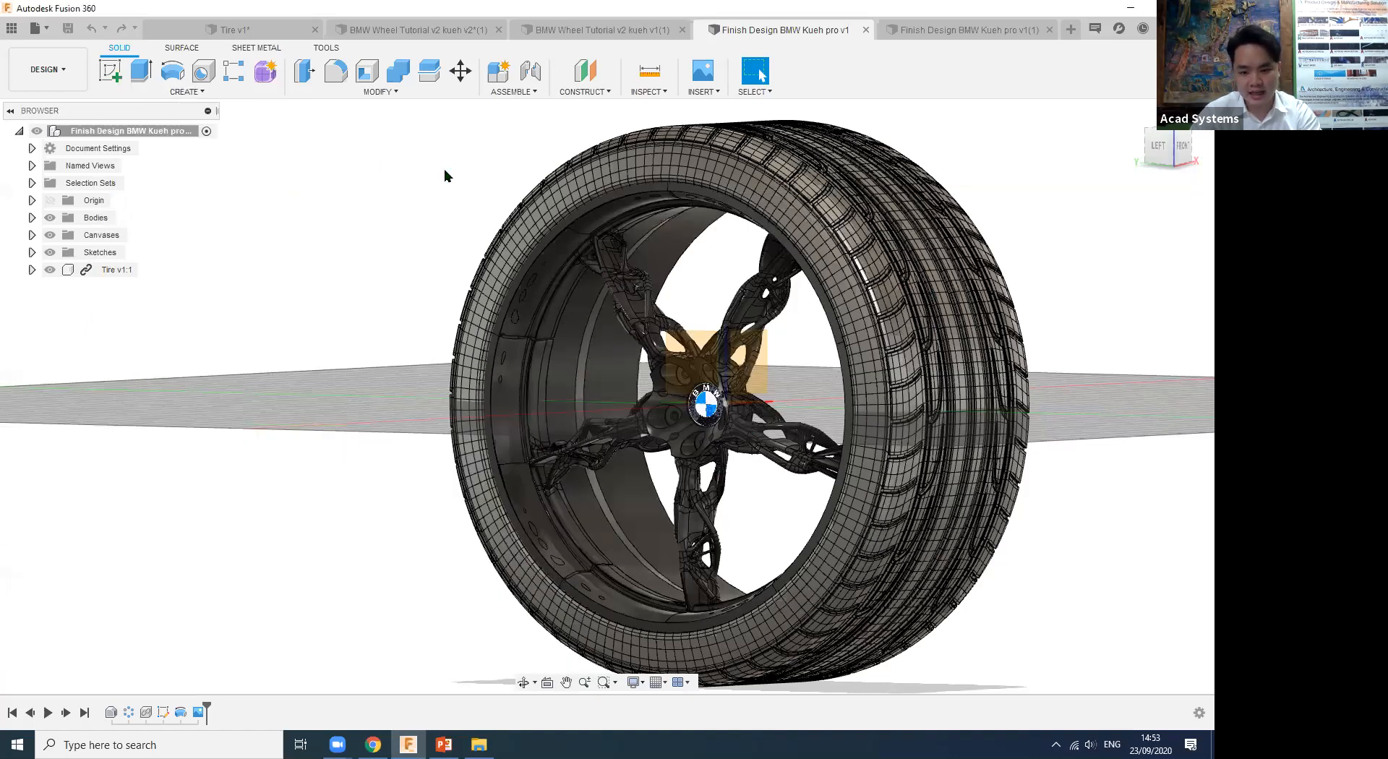
pyautogui.keyDown('shift'); pyautogui.moveTo(1047, 194); pyautogui.dragTo(979, 241, button='middle'); pyautogui.keyUp('shift')
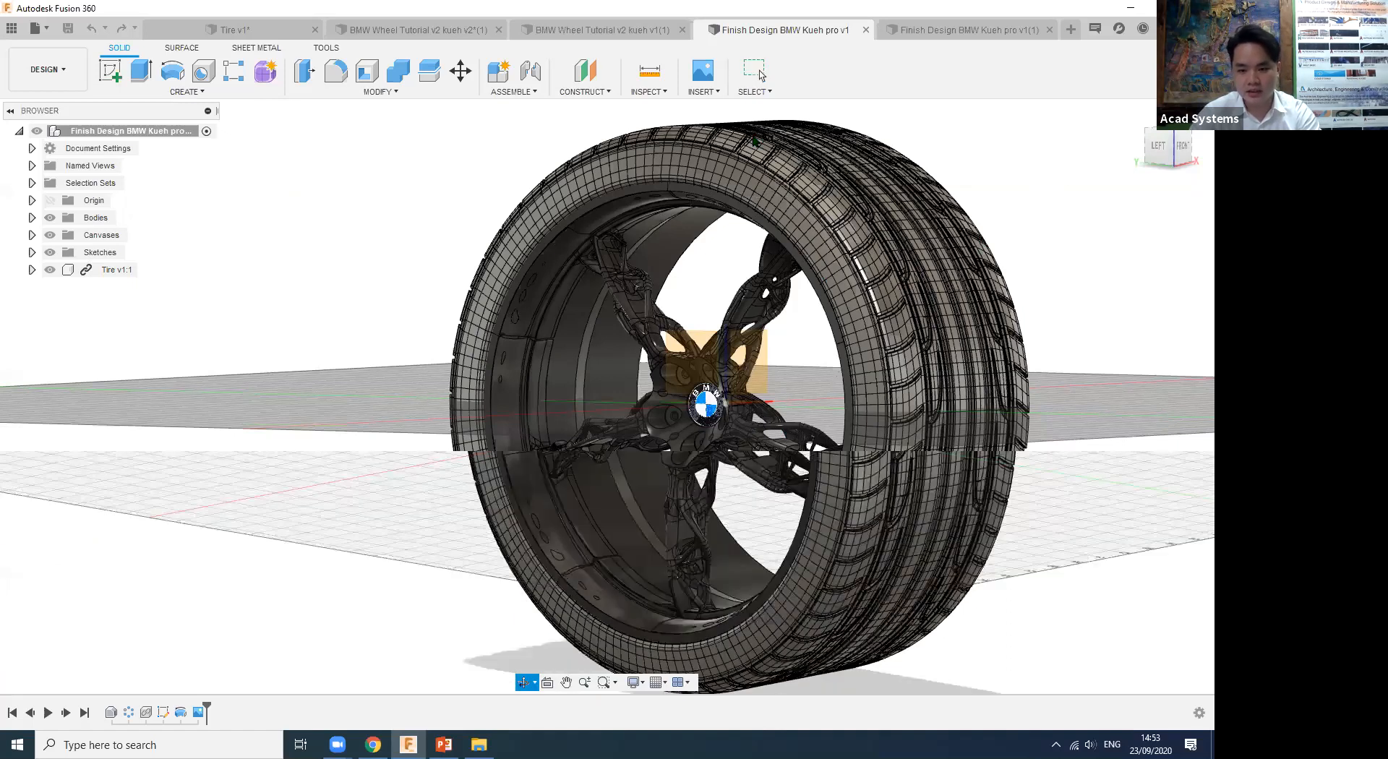
pyautogui.click(758, 72)
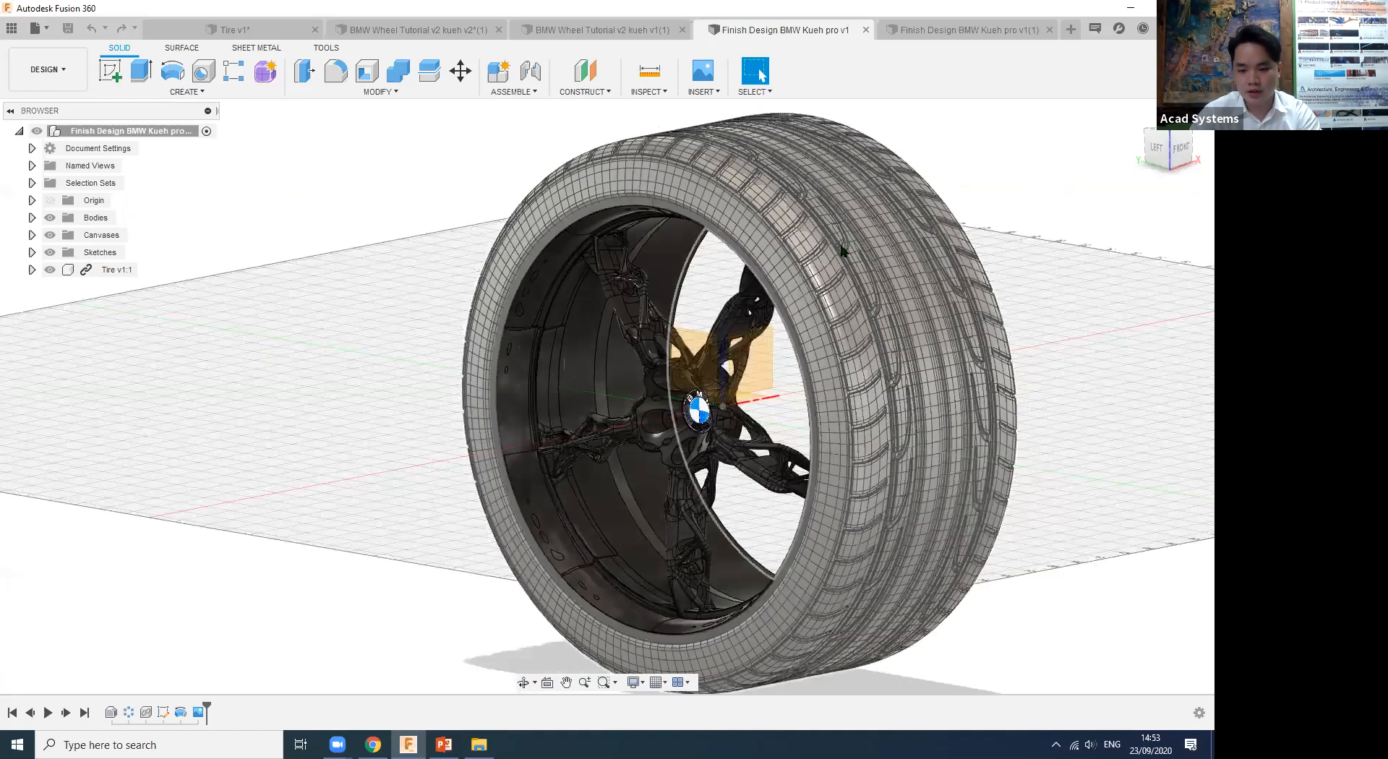
pyautogui.keyDown('shift'); pyautogui.moveTo(1077, 240); pyautogui.dragTo(1106, 245, button='middle'); pyautogui.keyUp('shift')
pyautogui.keyDown('shift'); pyautogui.moveTo(1119, 390); pyautogui.dragTo(841, 374, button='middle'); pyautogui.keyUp('shift')
pyautogui.keyDown('shift'); pyautogui.moveTo(930, 281); pyautogui.dragTo(897, 272, button='middle'); pyautogui.keyUp('shift')
pyautogui.keyDown('shift'); pyautogui.moveTo(907, 276); pyautogui.dragTo(941, 208, button='middle'); pyautogui.keyUp('shift')
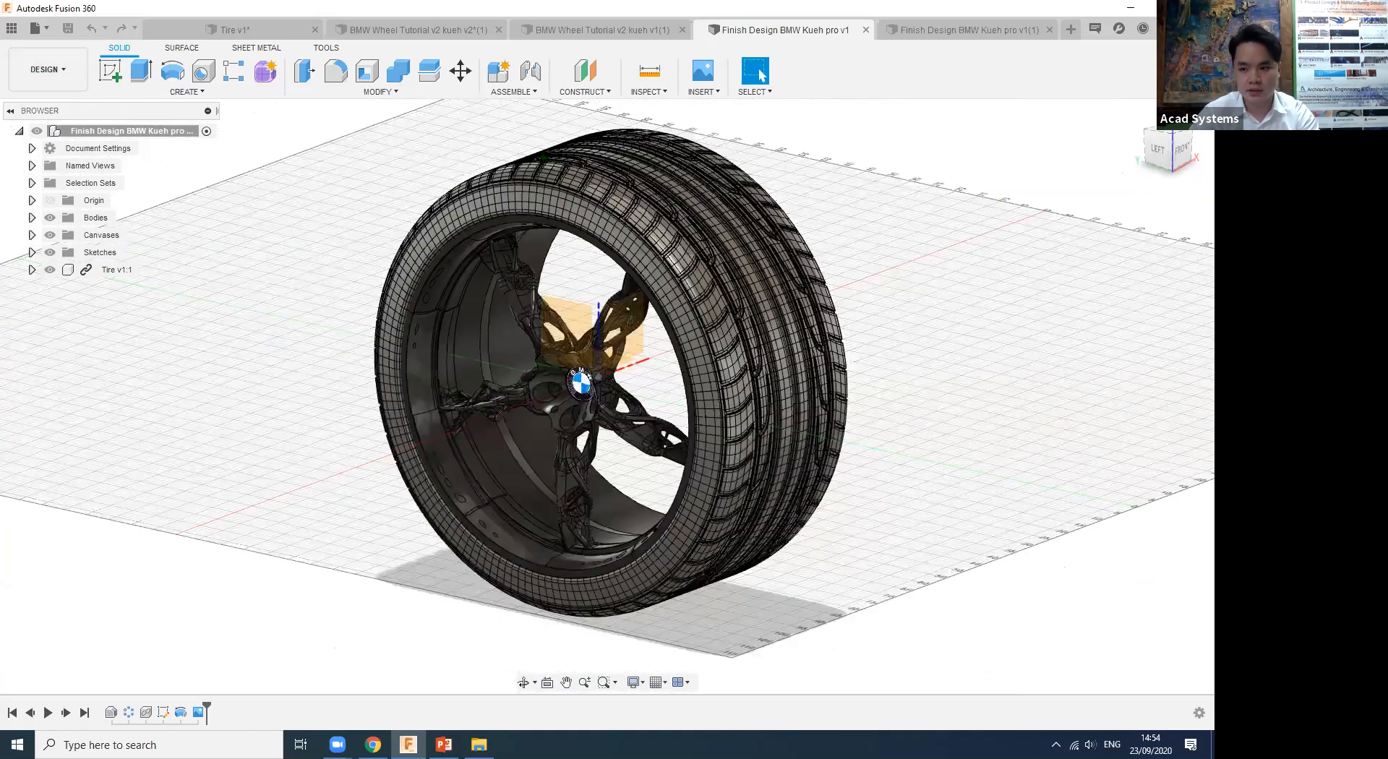
# Review the available workspaces and inspect the rendered wheel in the Finish Design BMW Kueh pro v1(1) document.
pyautogui.click(60, 78)
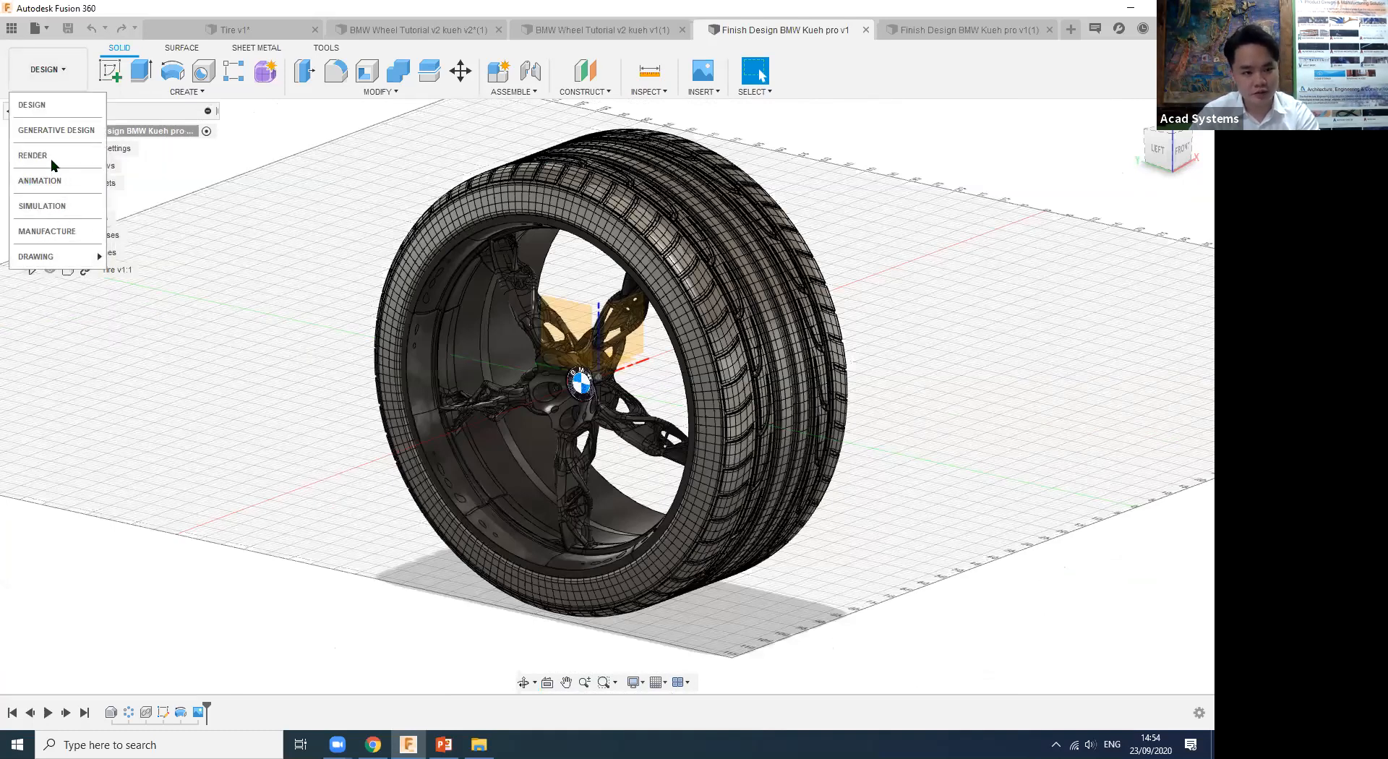
pyautogui.click(951, 33)
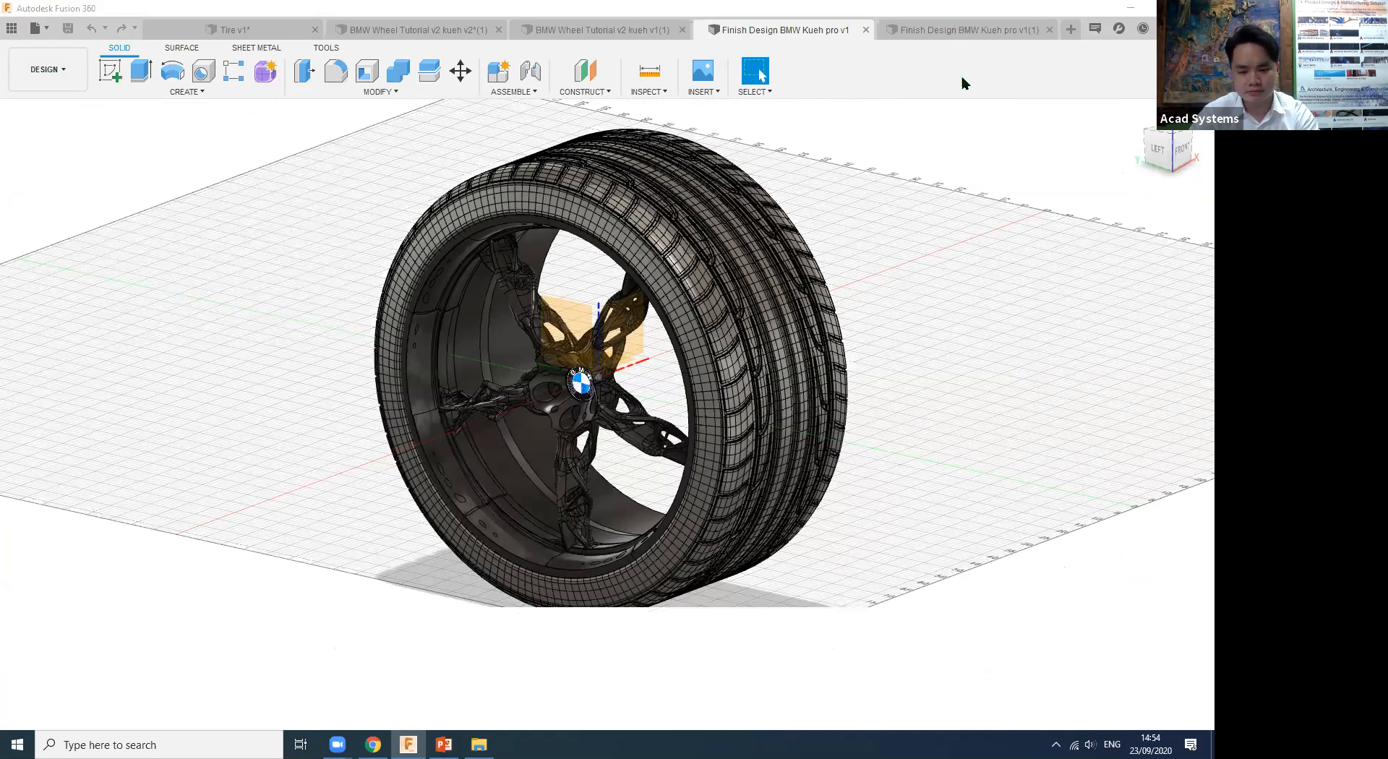
pyautogui.keyDown('shift'); pyautogui.moveTo(992, 216); pyautogui.dragTo(897, 224, button='middle'); pyautogui.keyUp('shift')
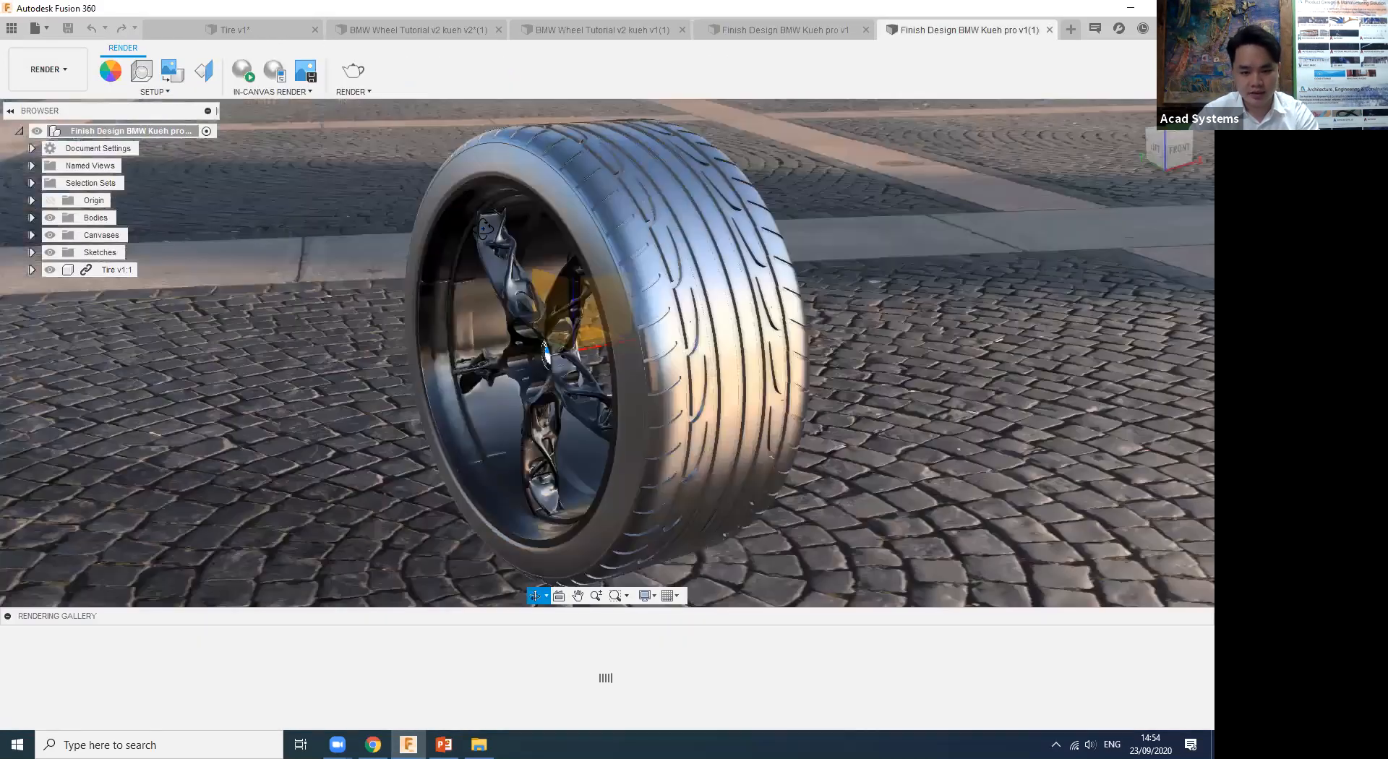
pyautogui.keyDown('shift'); pyautogui.moveTo(484, 229); pyautogui.dragTo(814, 245, button='middle'); pyautogui.keyUp('shift')
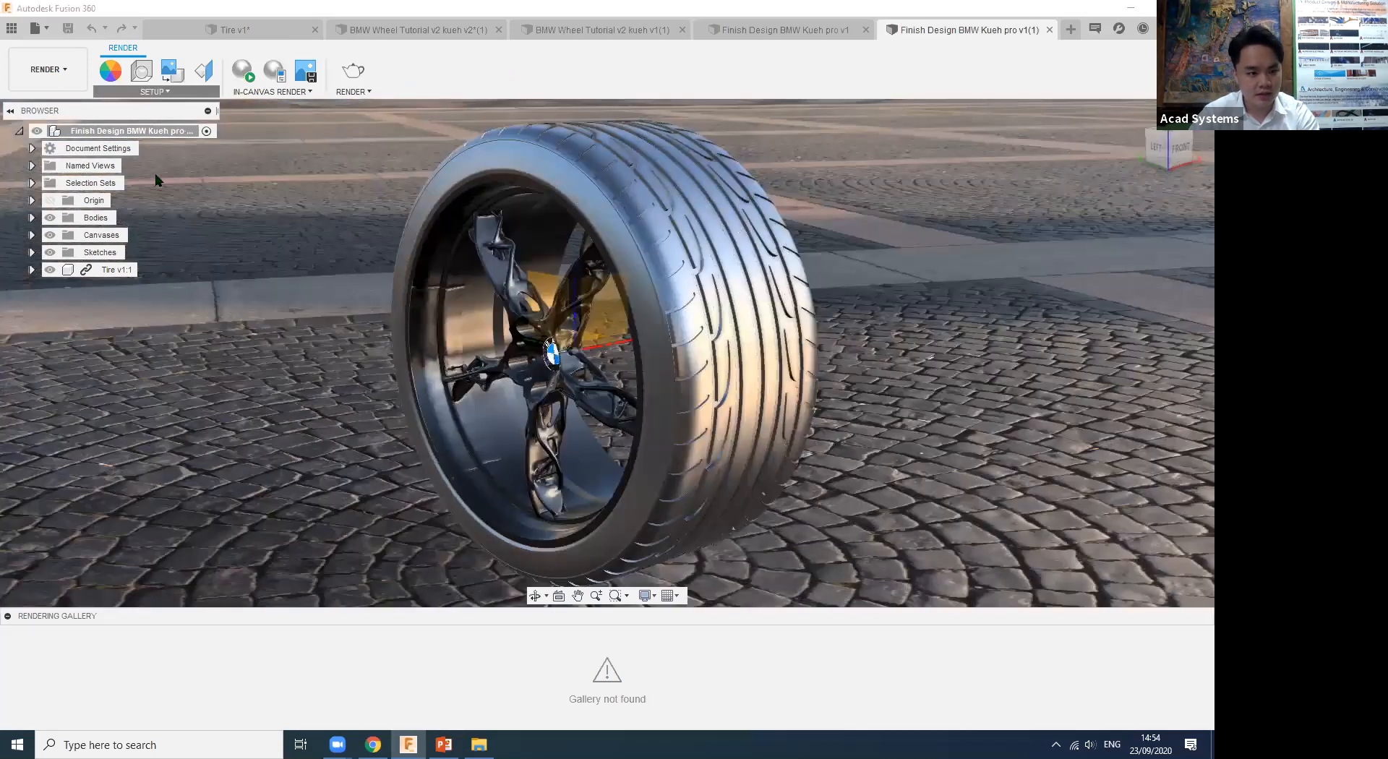
# Select the tire component and open the Appearance settings for it.
pyautogui.click(152, 92)
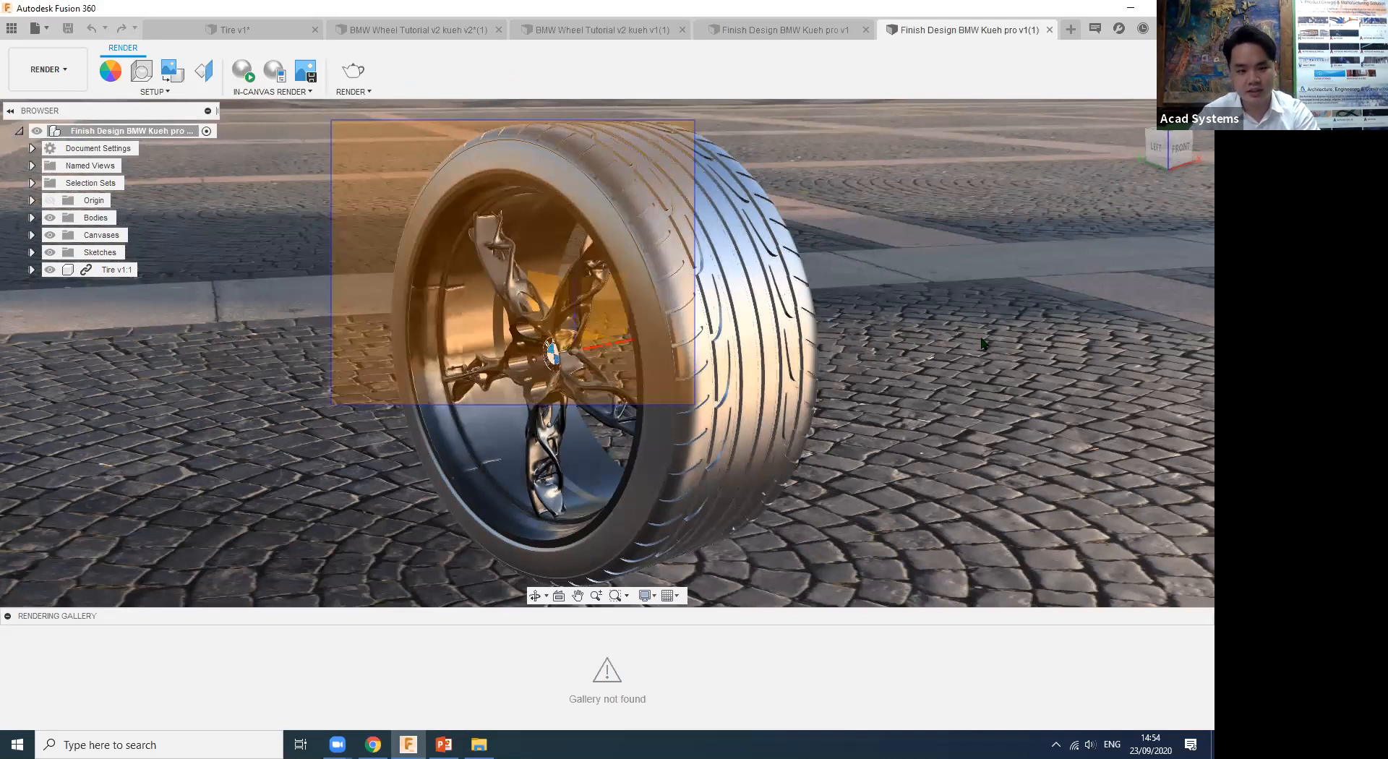
pyautogui.click(727, 312)
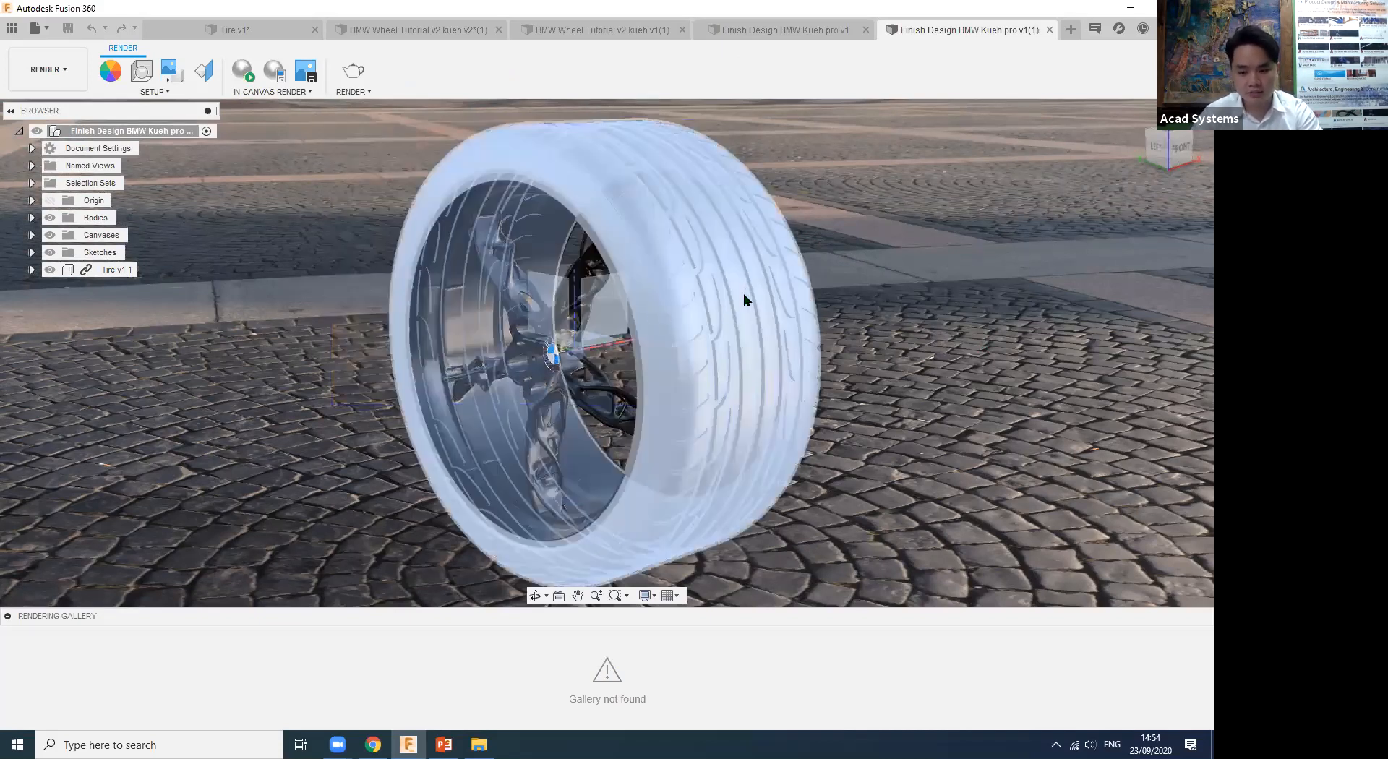
pyautogui.press('a')
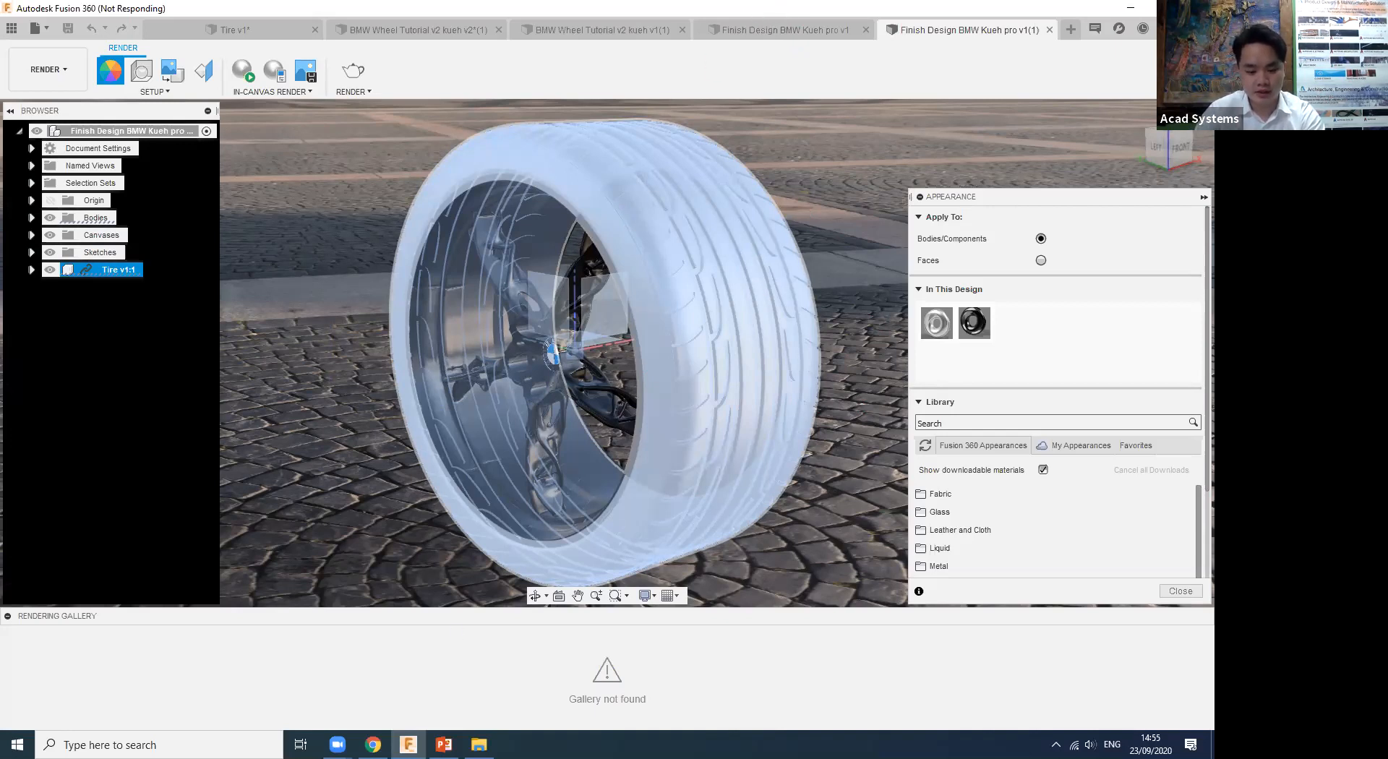
# Switch to the Generative Design presentation in PowerPoint.
pyautogui.click(444, 745)
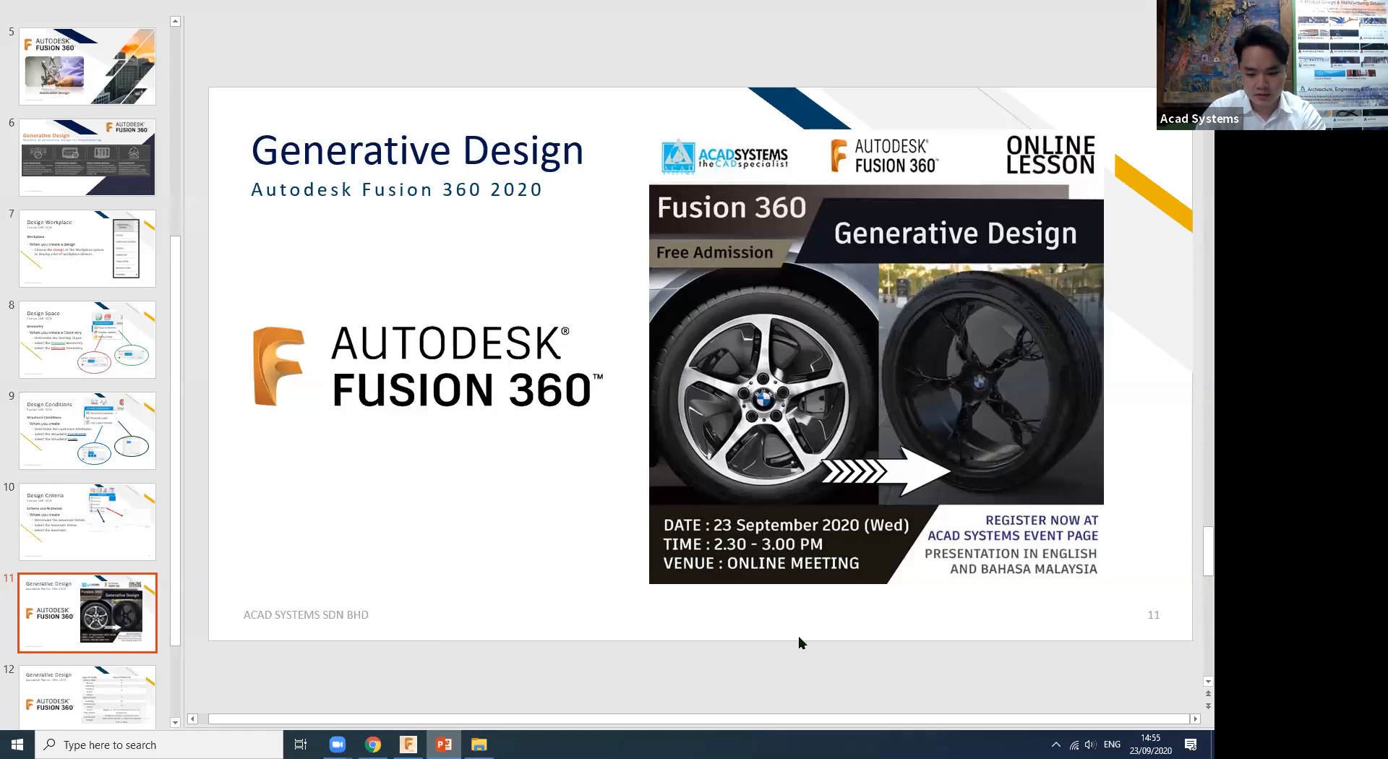